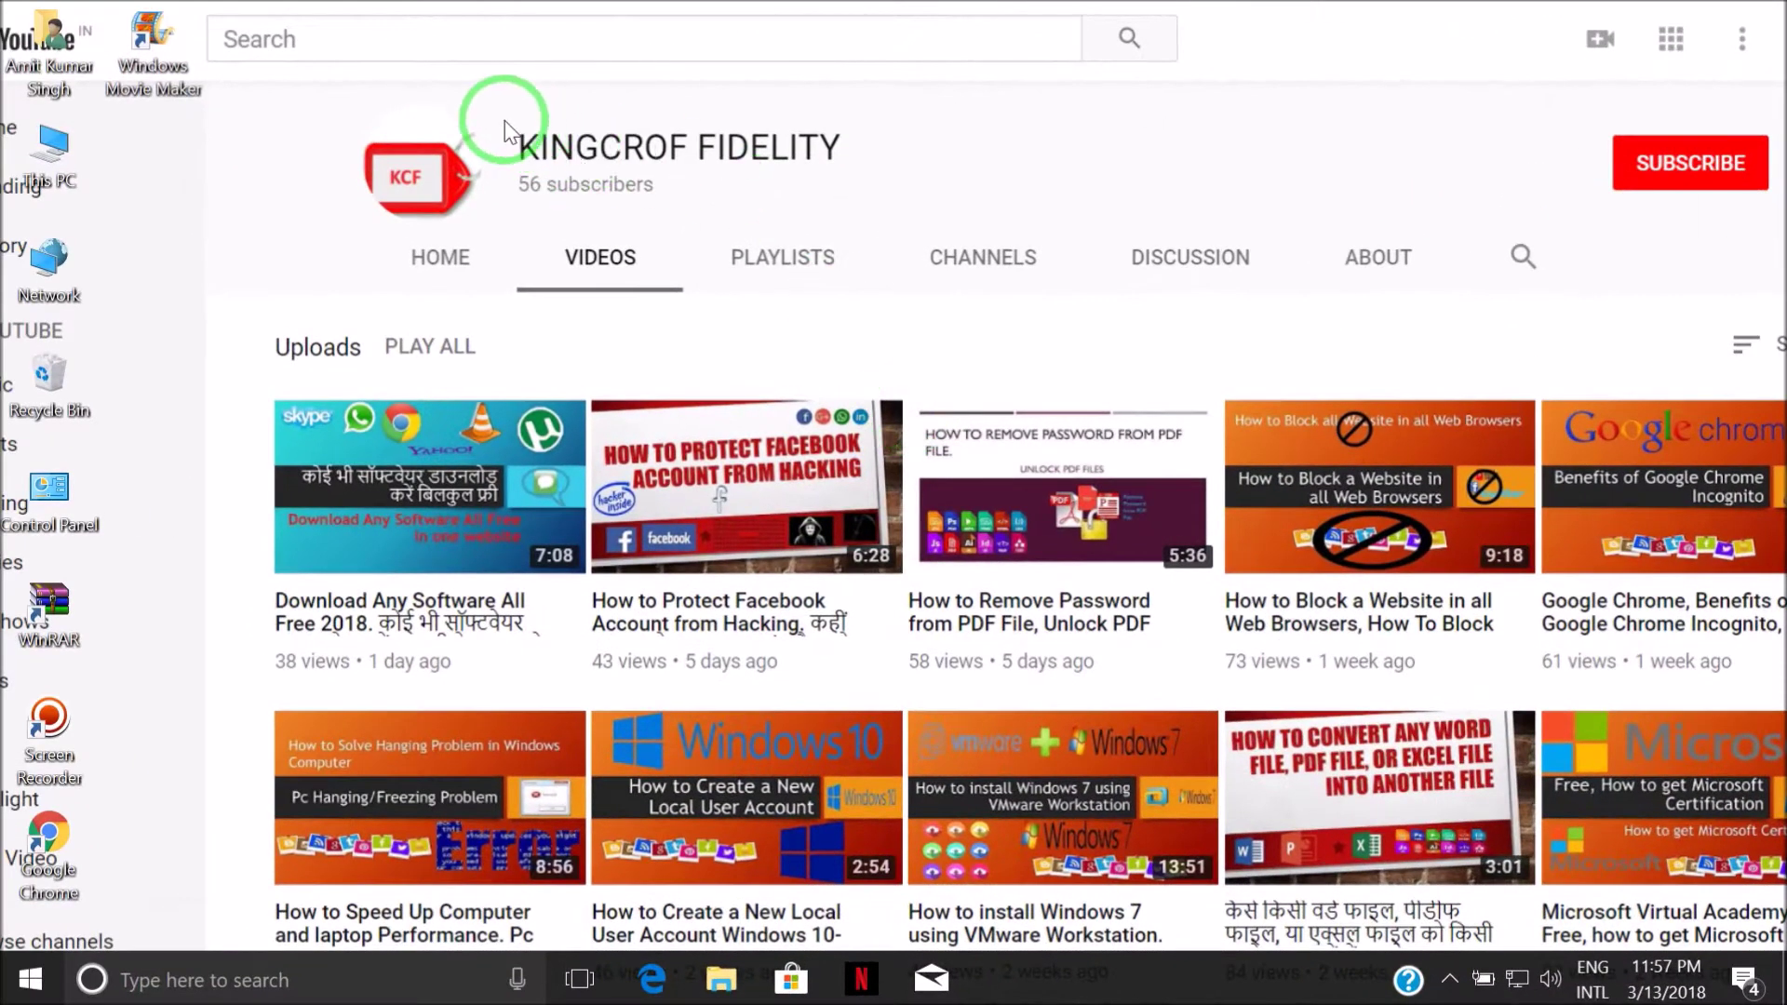
Select and deselect the channel name text, then launch Google Chrome
left_click_drag(507, 140, 828, 168)
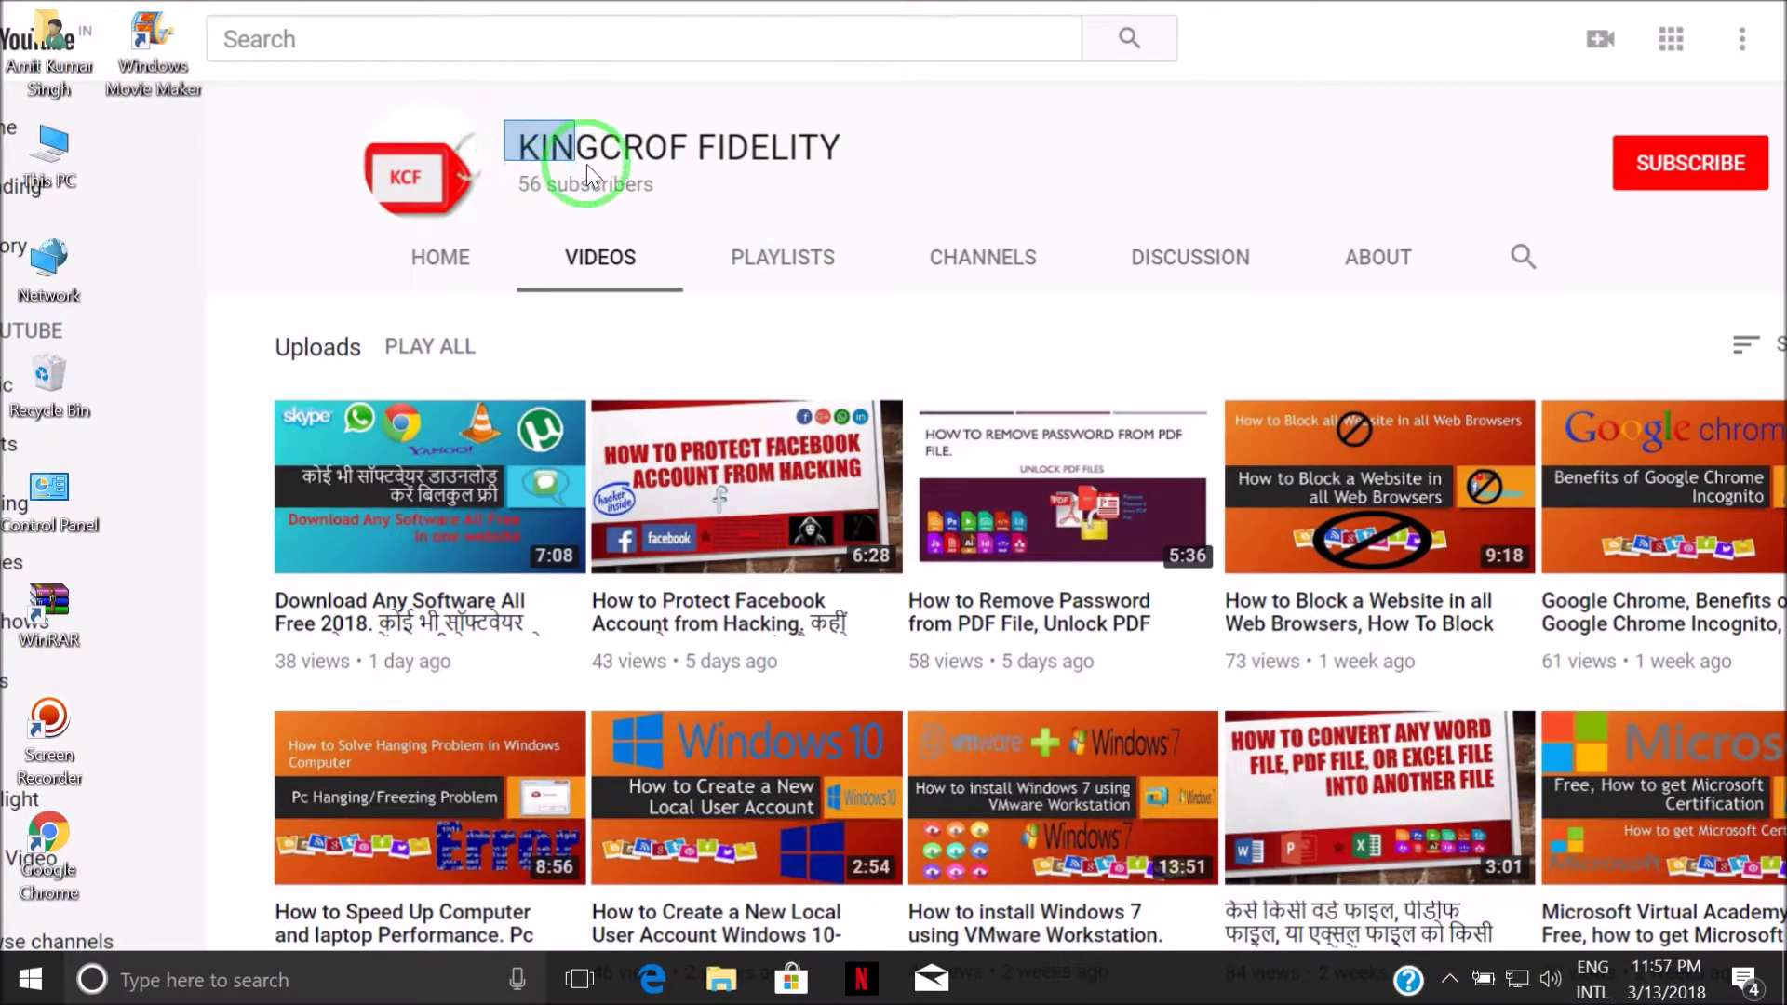
left_click(851, 166)
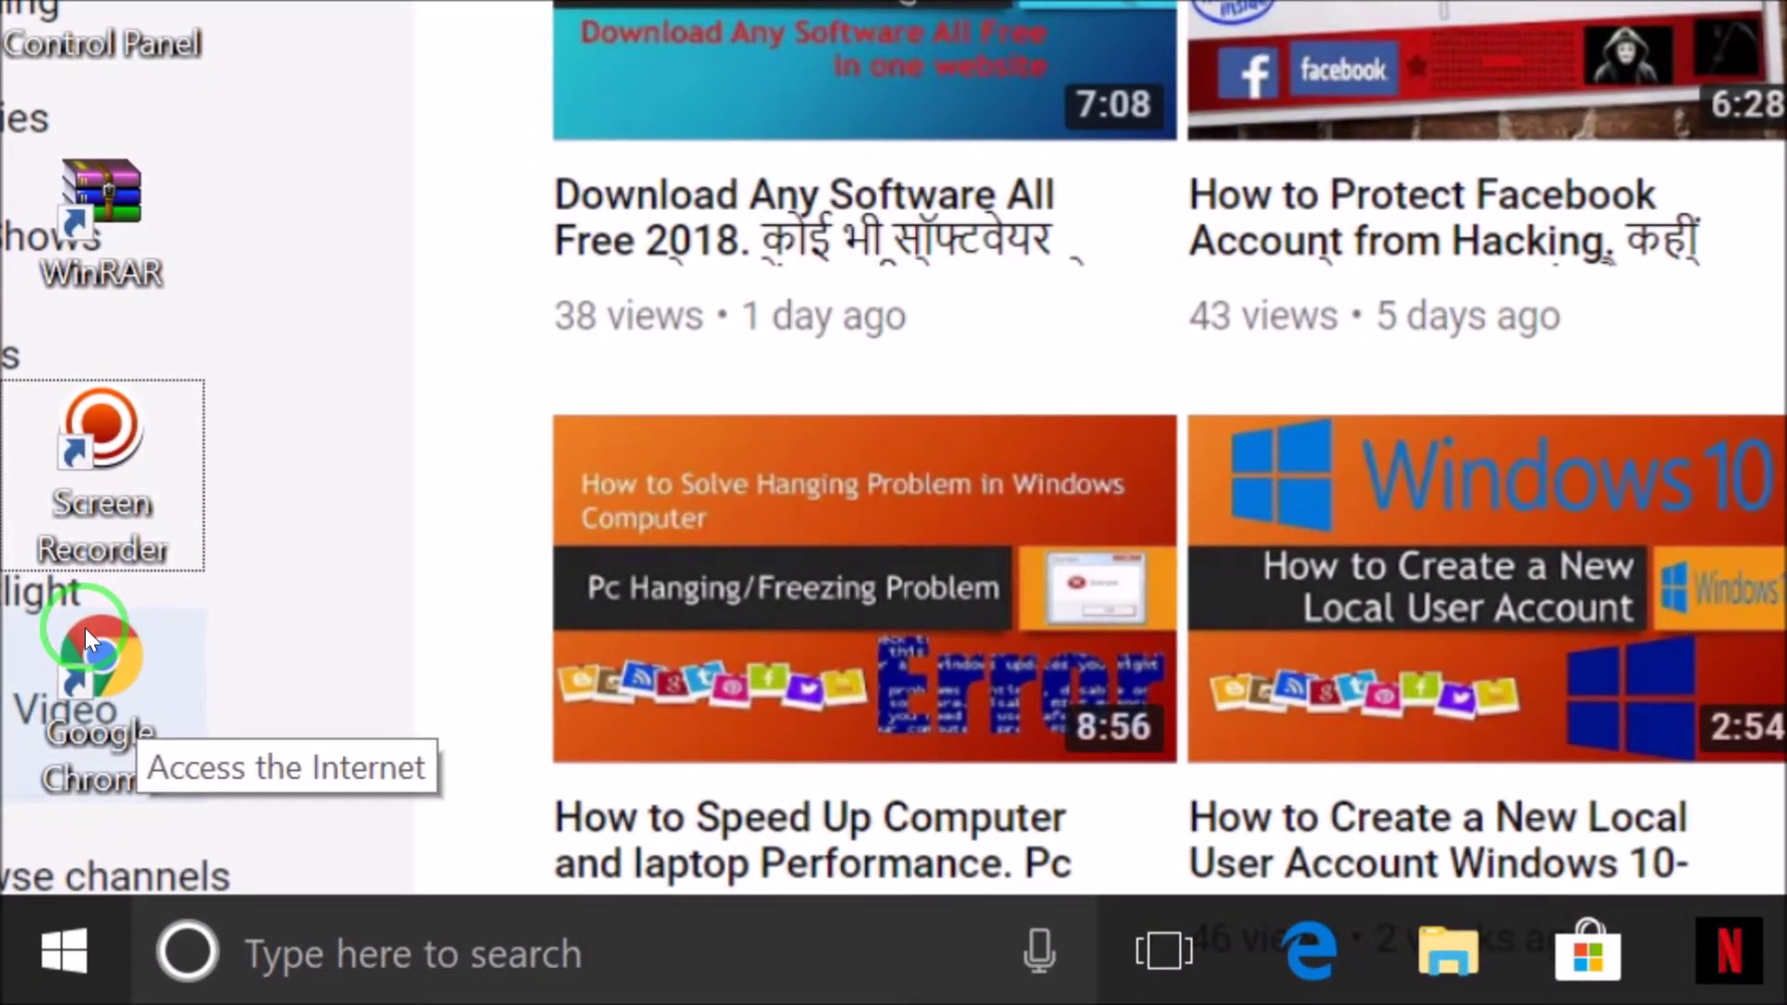
double_click(86, 628)
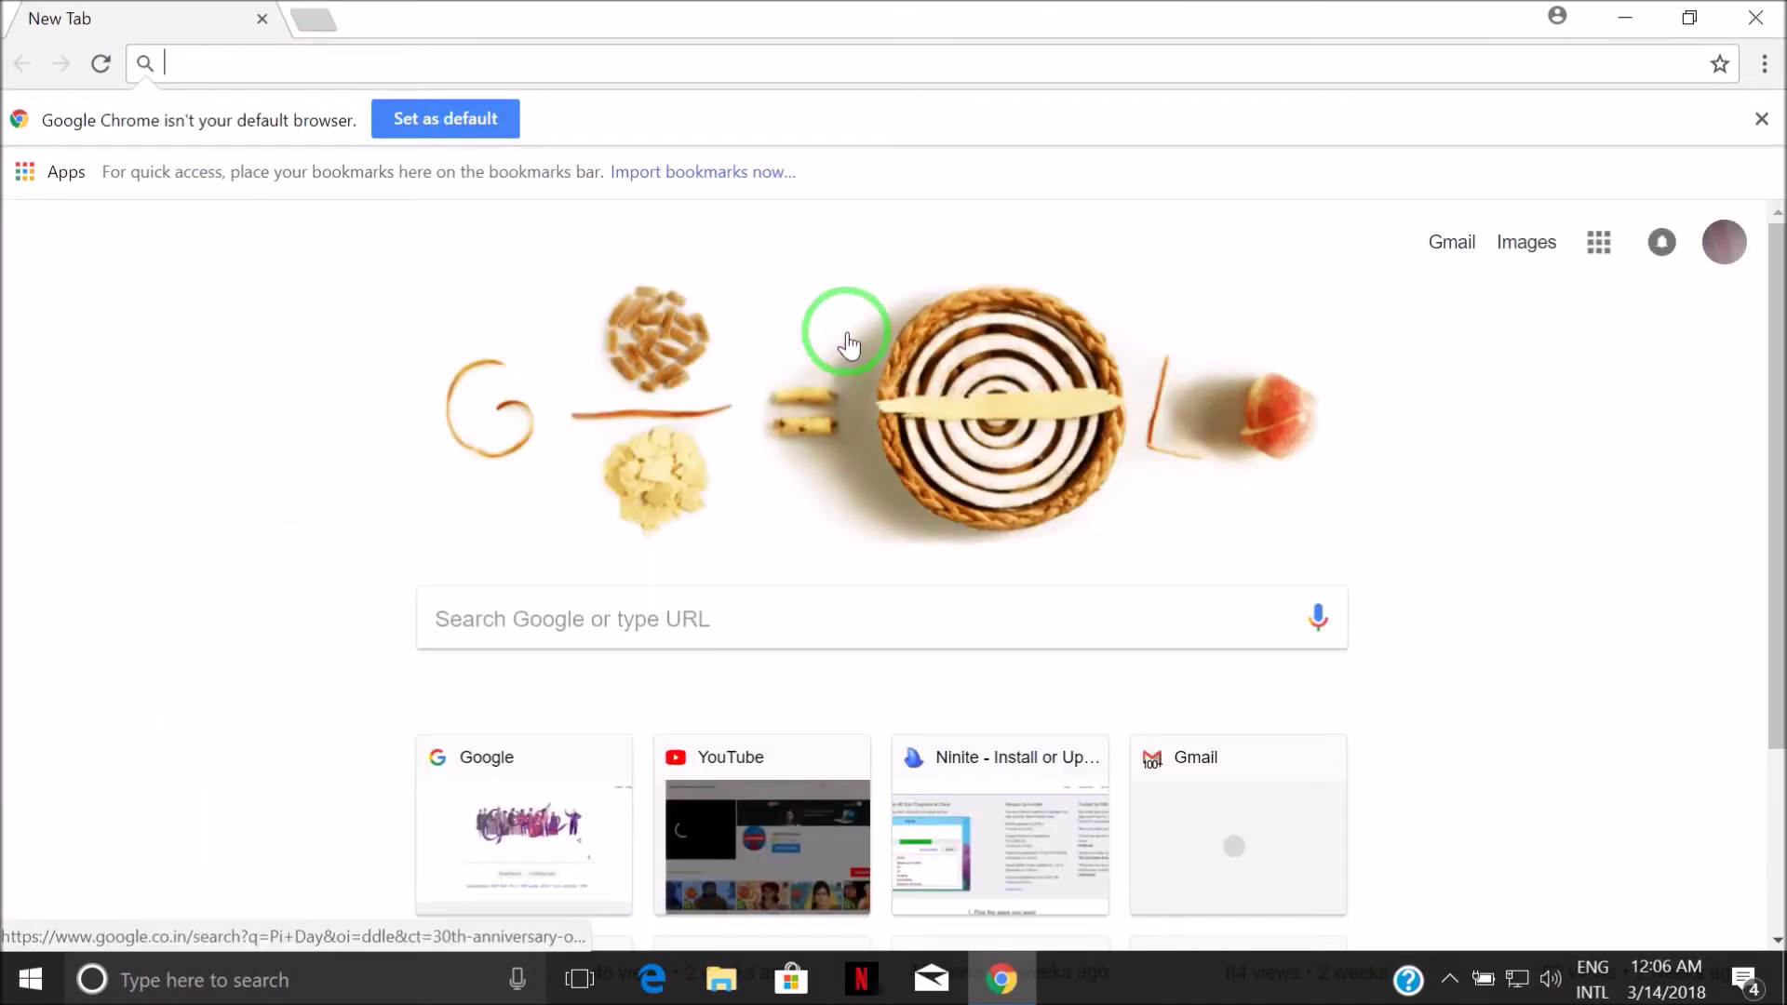
Load google.com and Gmail in an incognito window, then close that window
key("ctrl+shift+n")
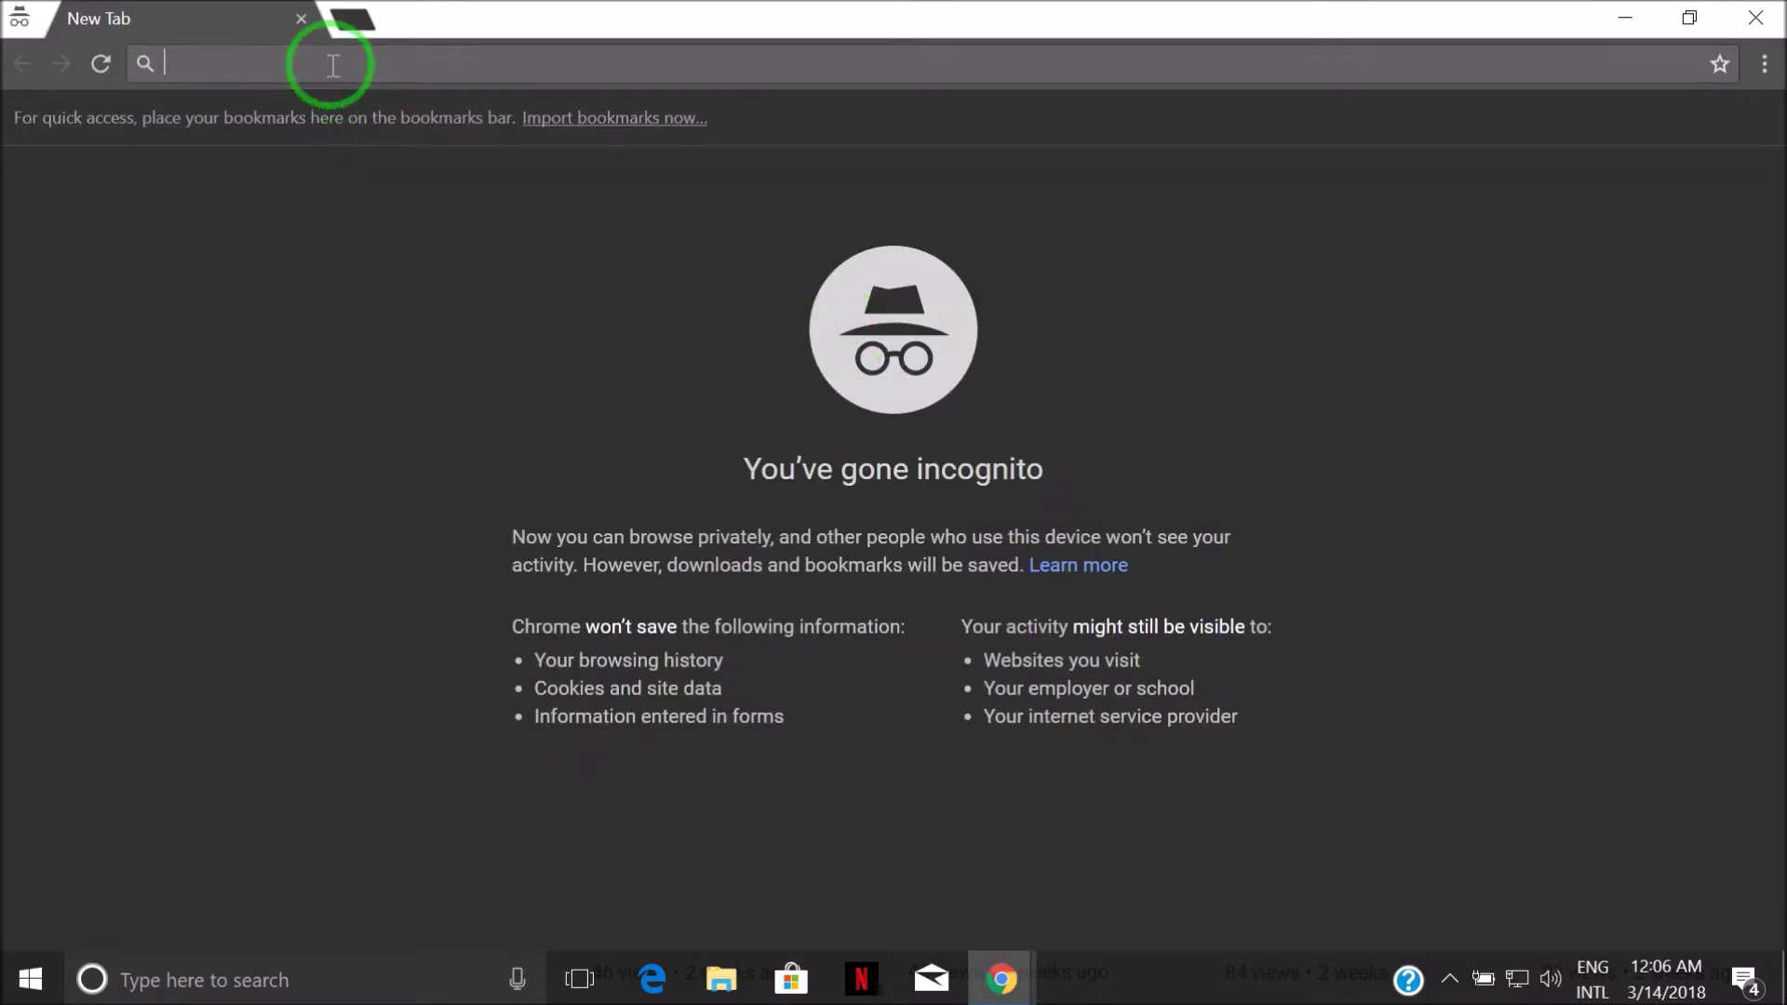
type("google.com")
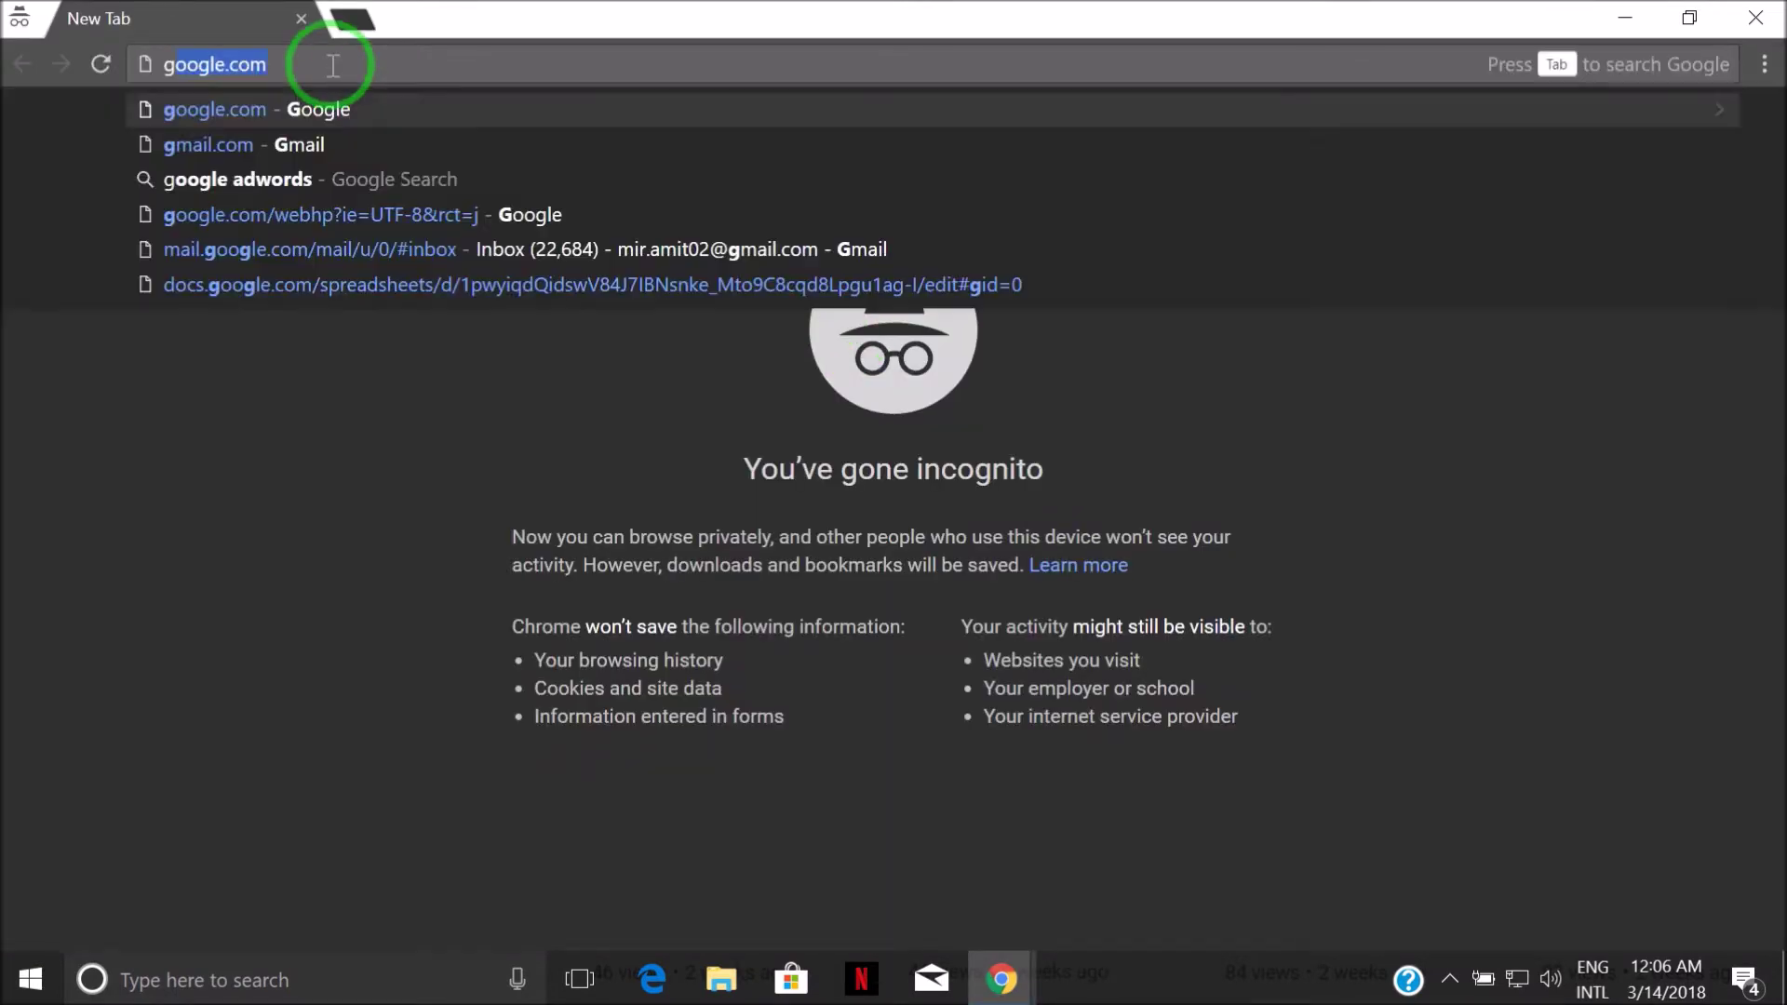
key("Return")
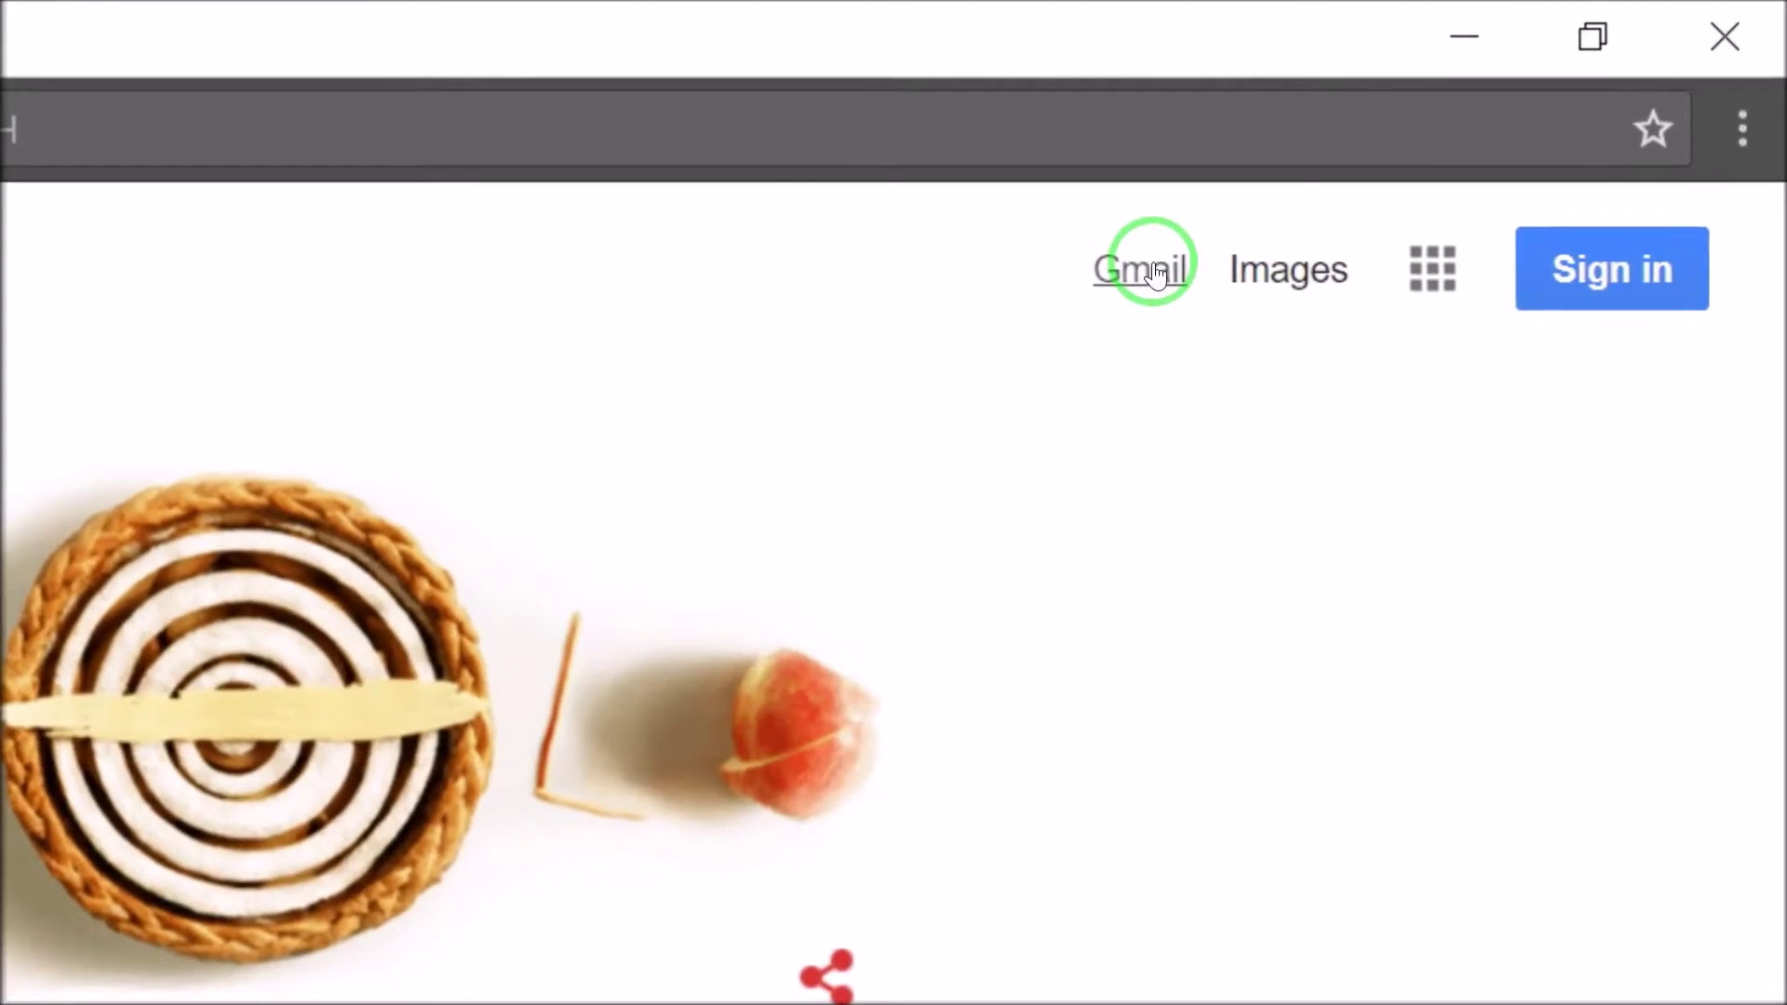
left_click(1150, 272)
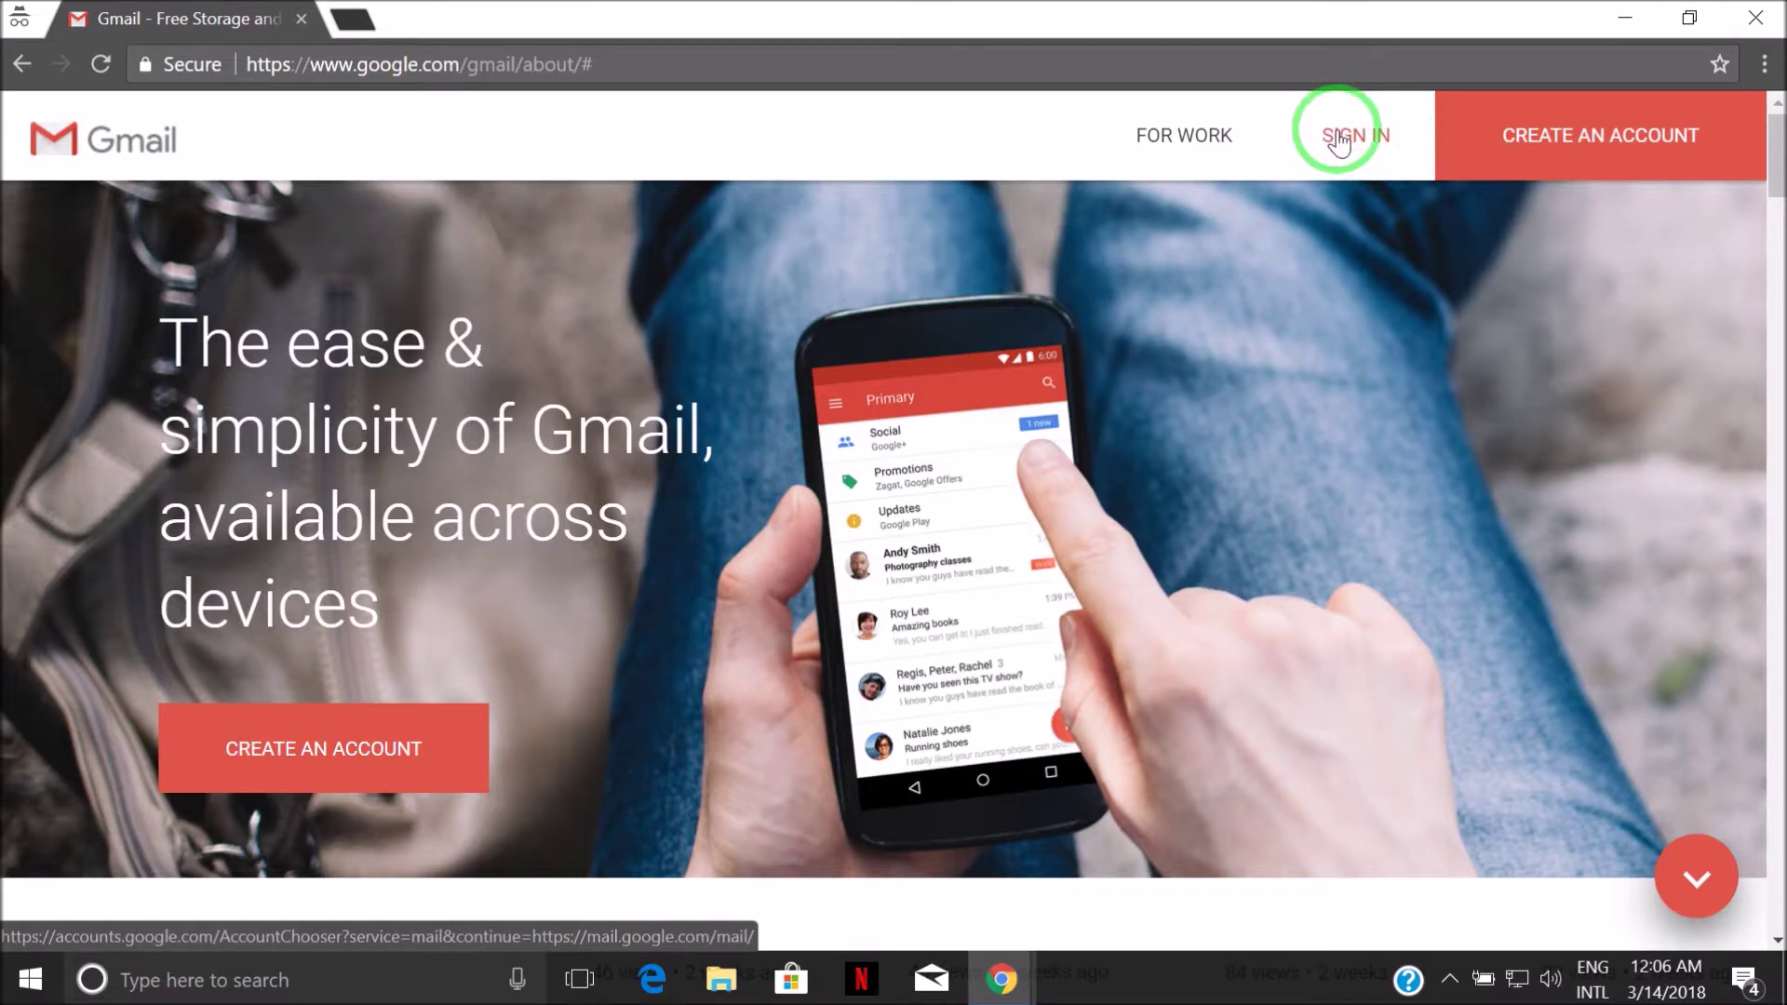
left_click(1756, 18)
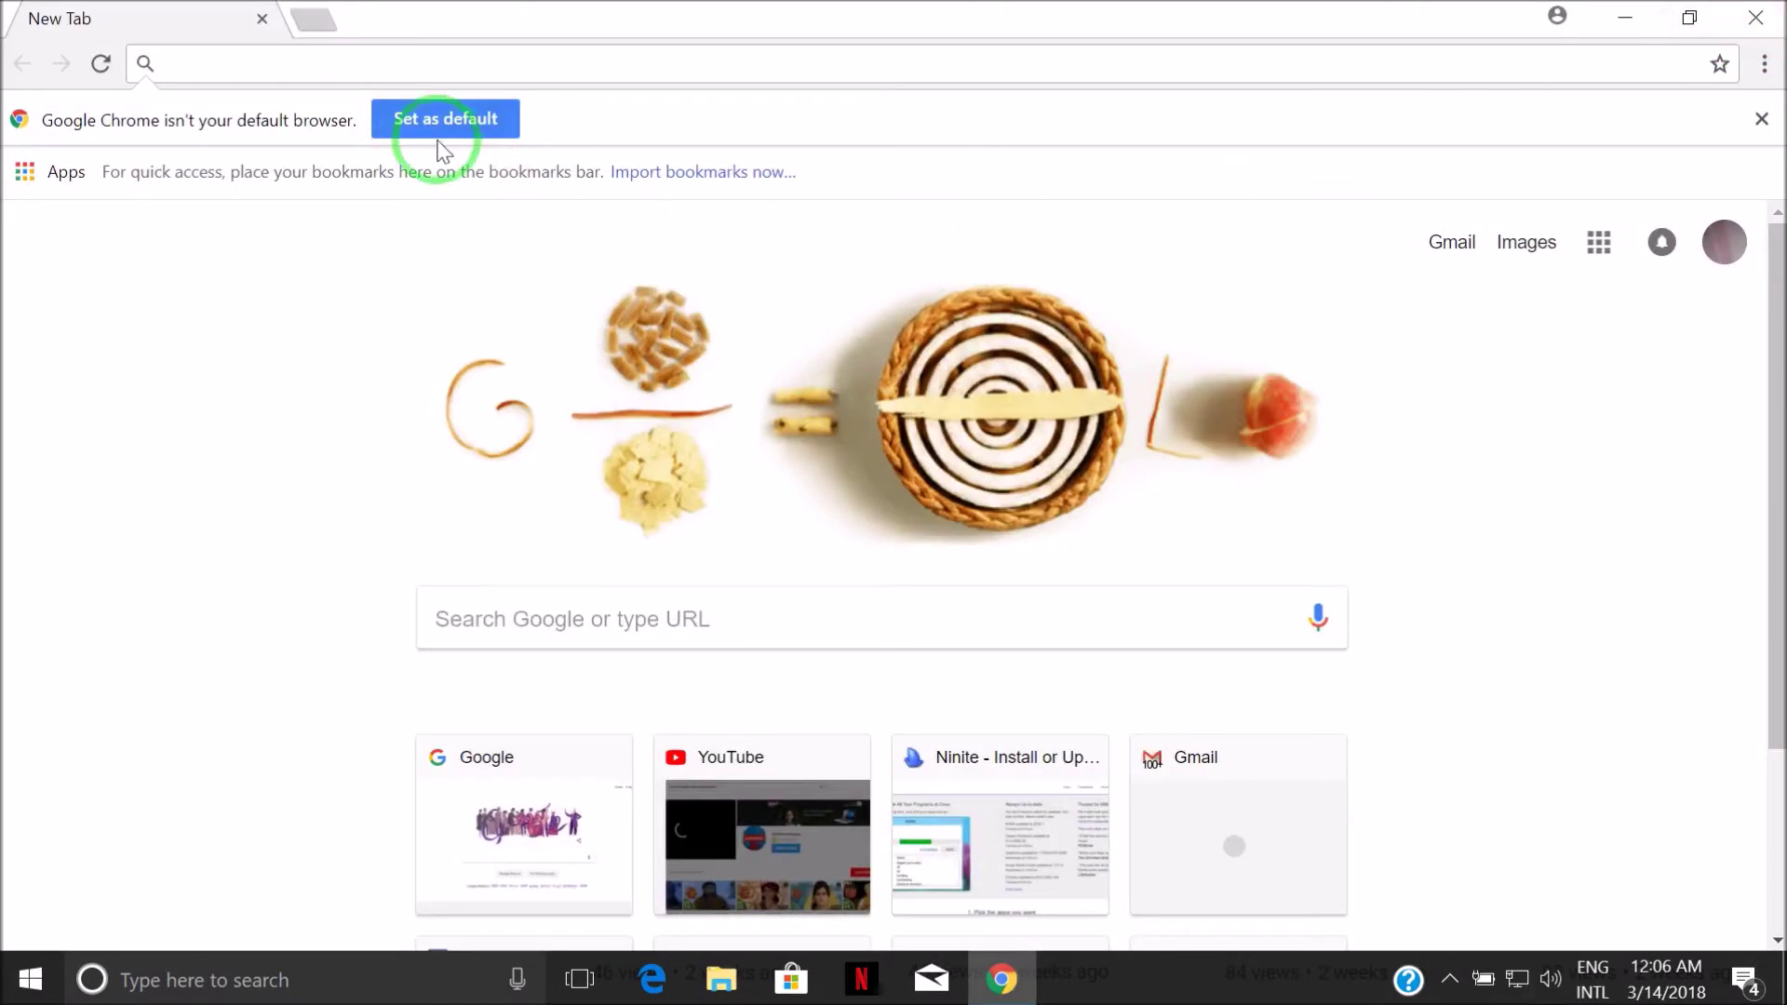
Open the Gmail inbox, then launch Google Drive from the Google apps grid
left_click(1454, 244)
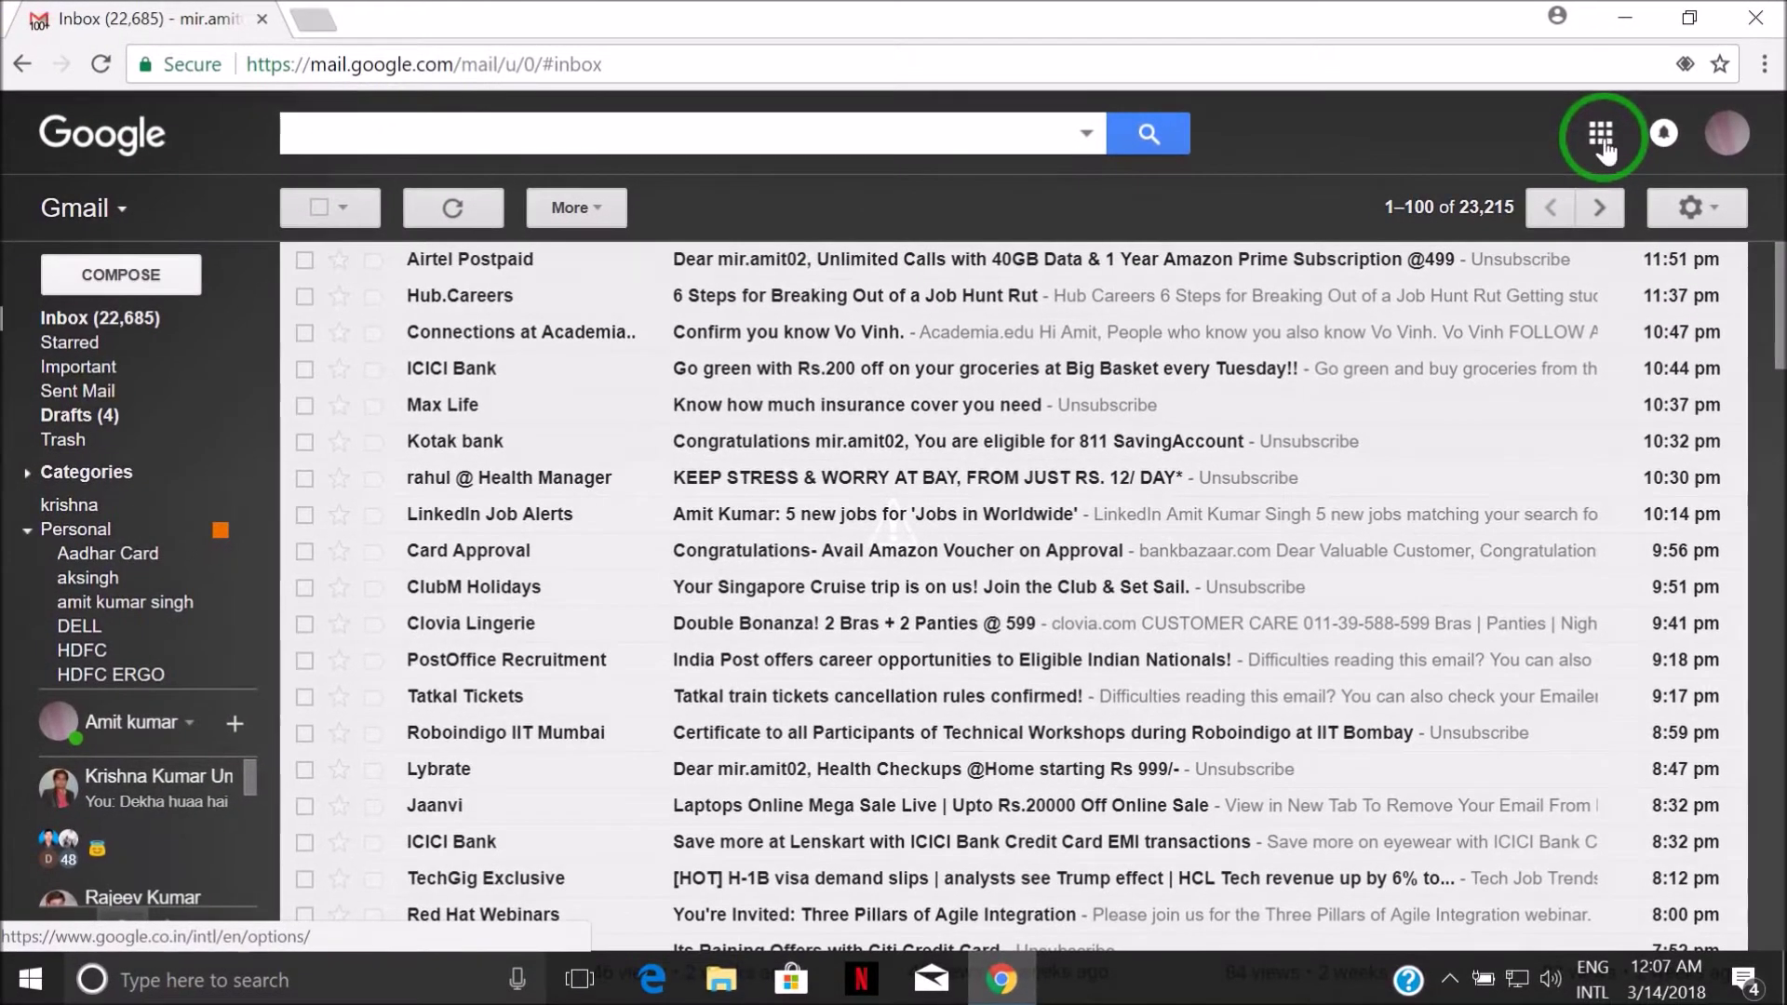
left_click(1602, 140)
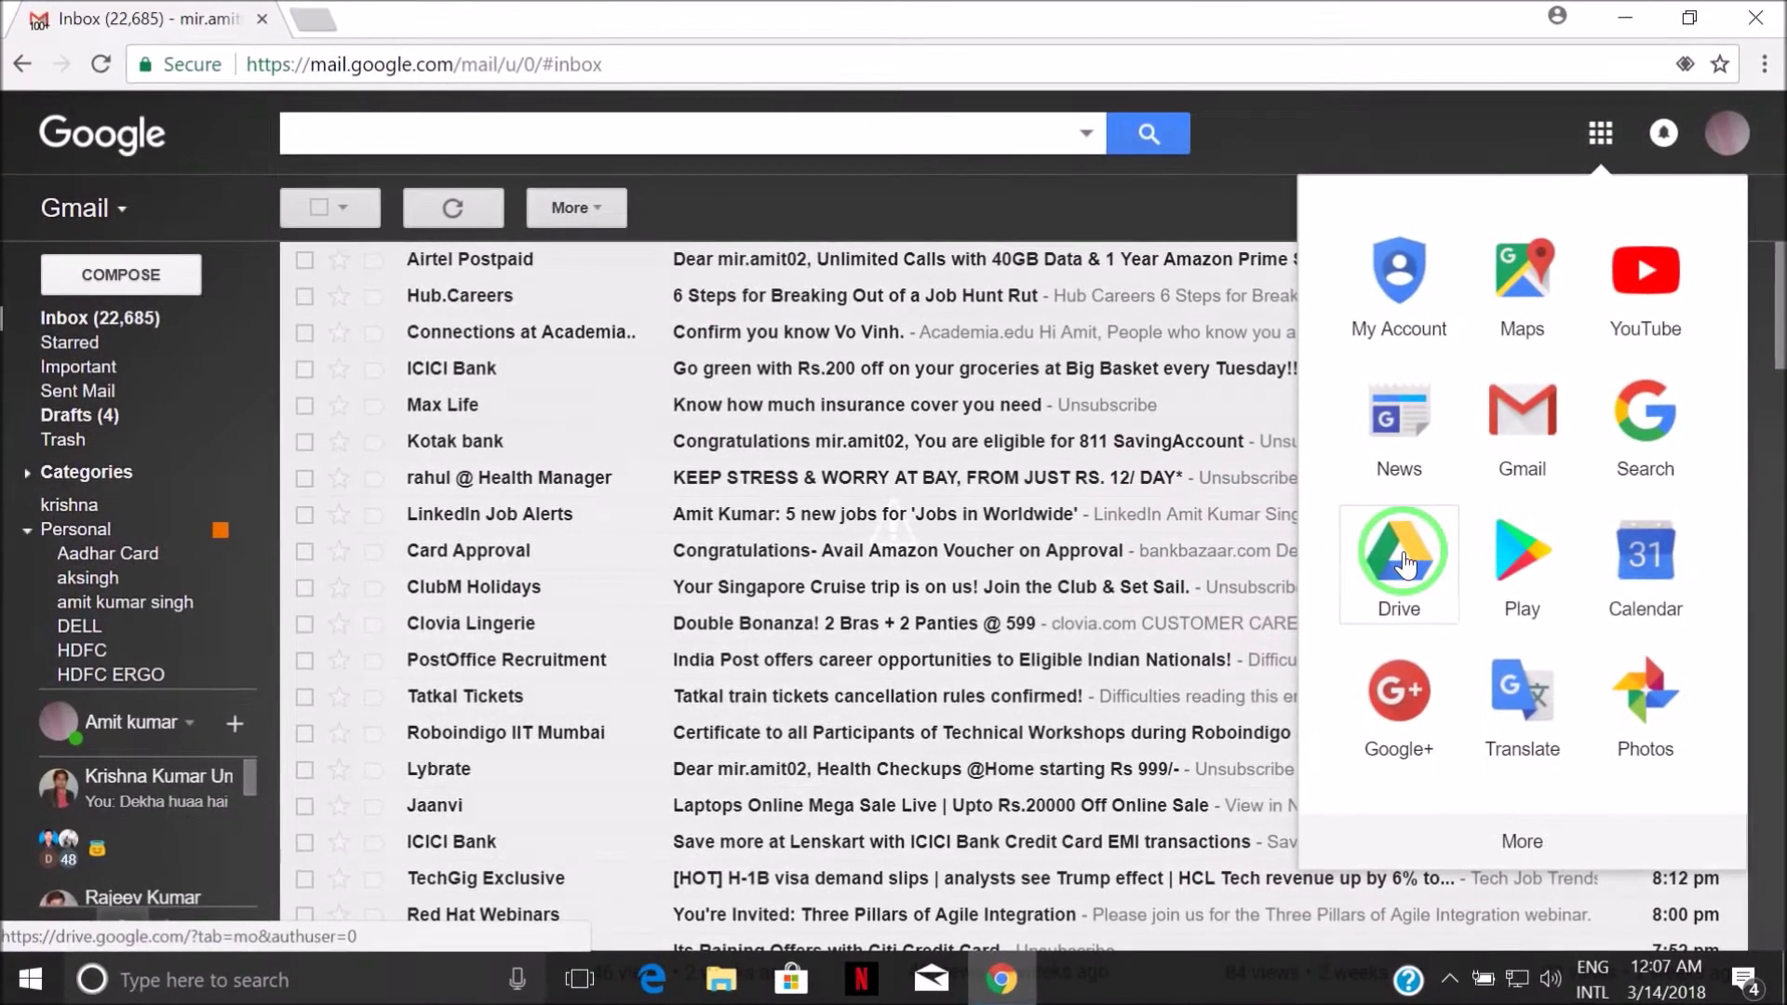
left_click(1407, 557)
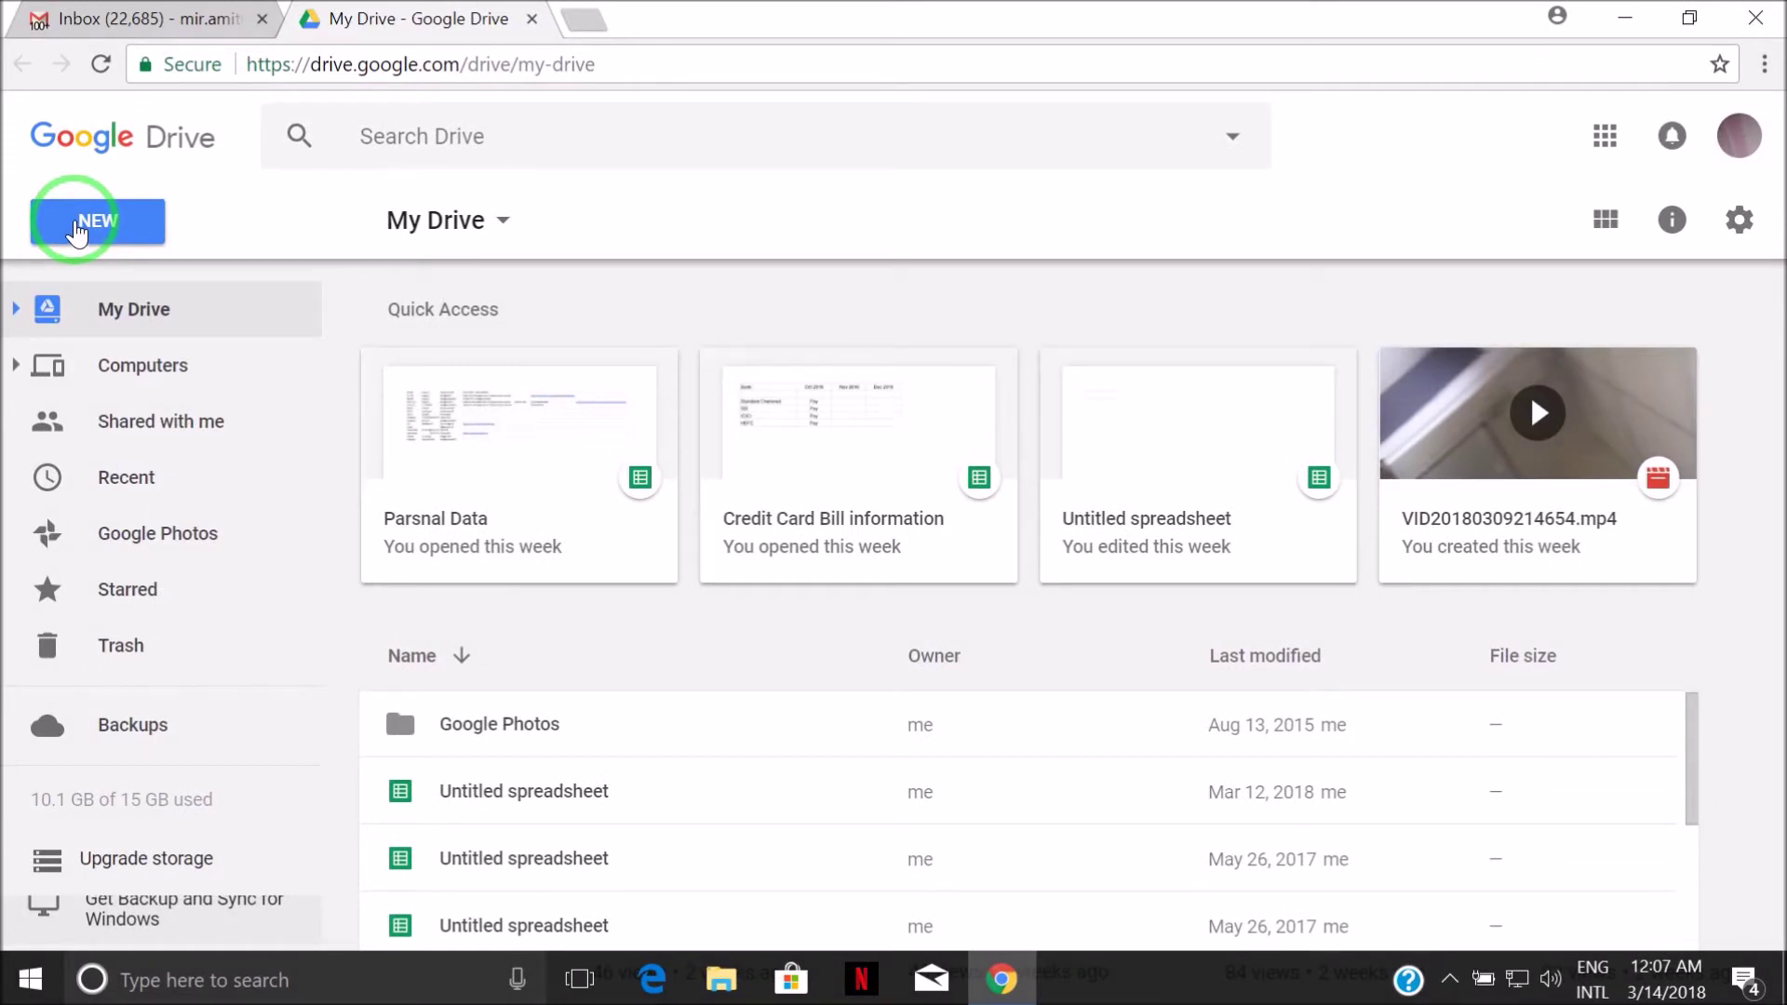
Create a blank Google Sheets spreadsheet from Drive's New menu
left_click(94, 229)
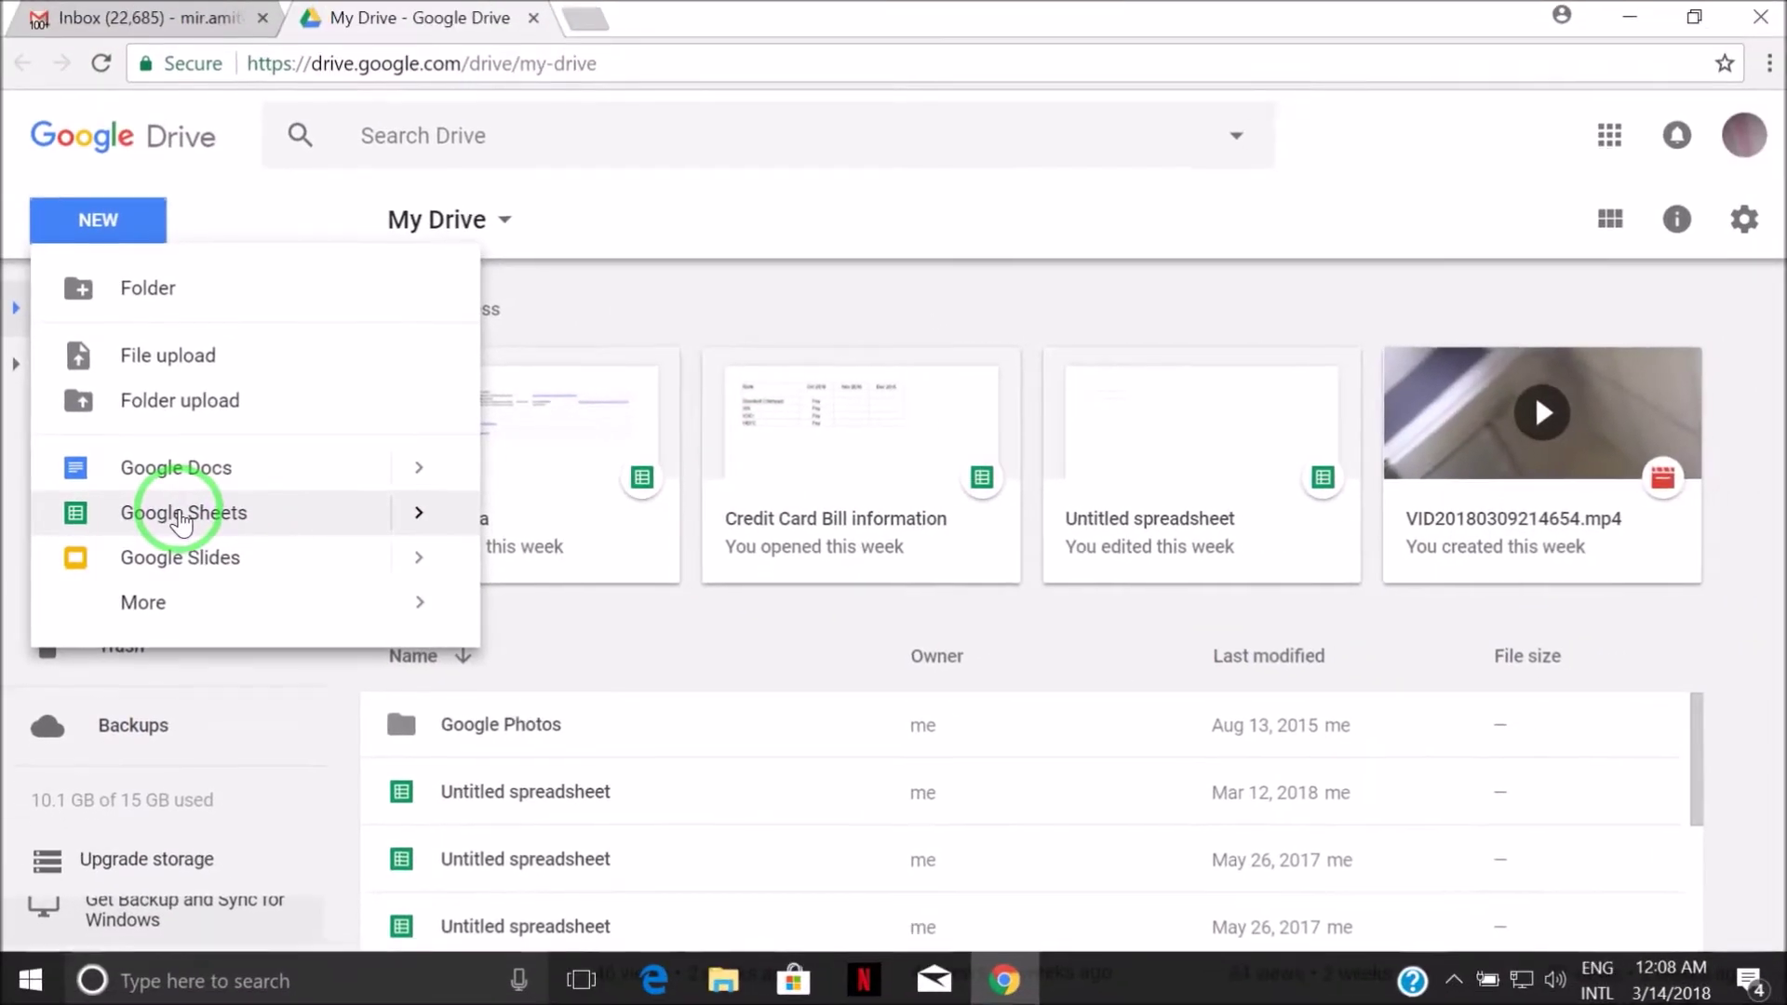
left_click(361, 515)
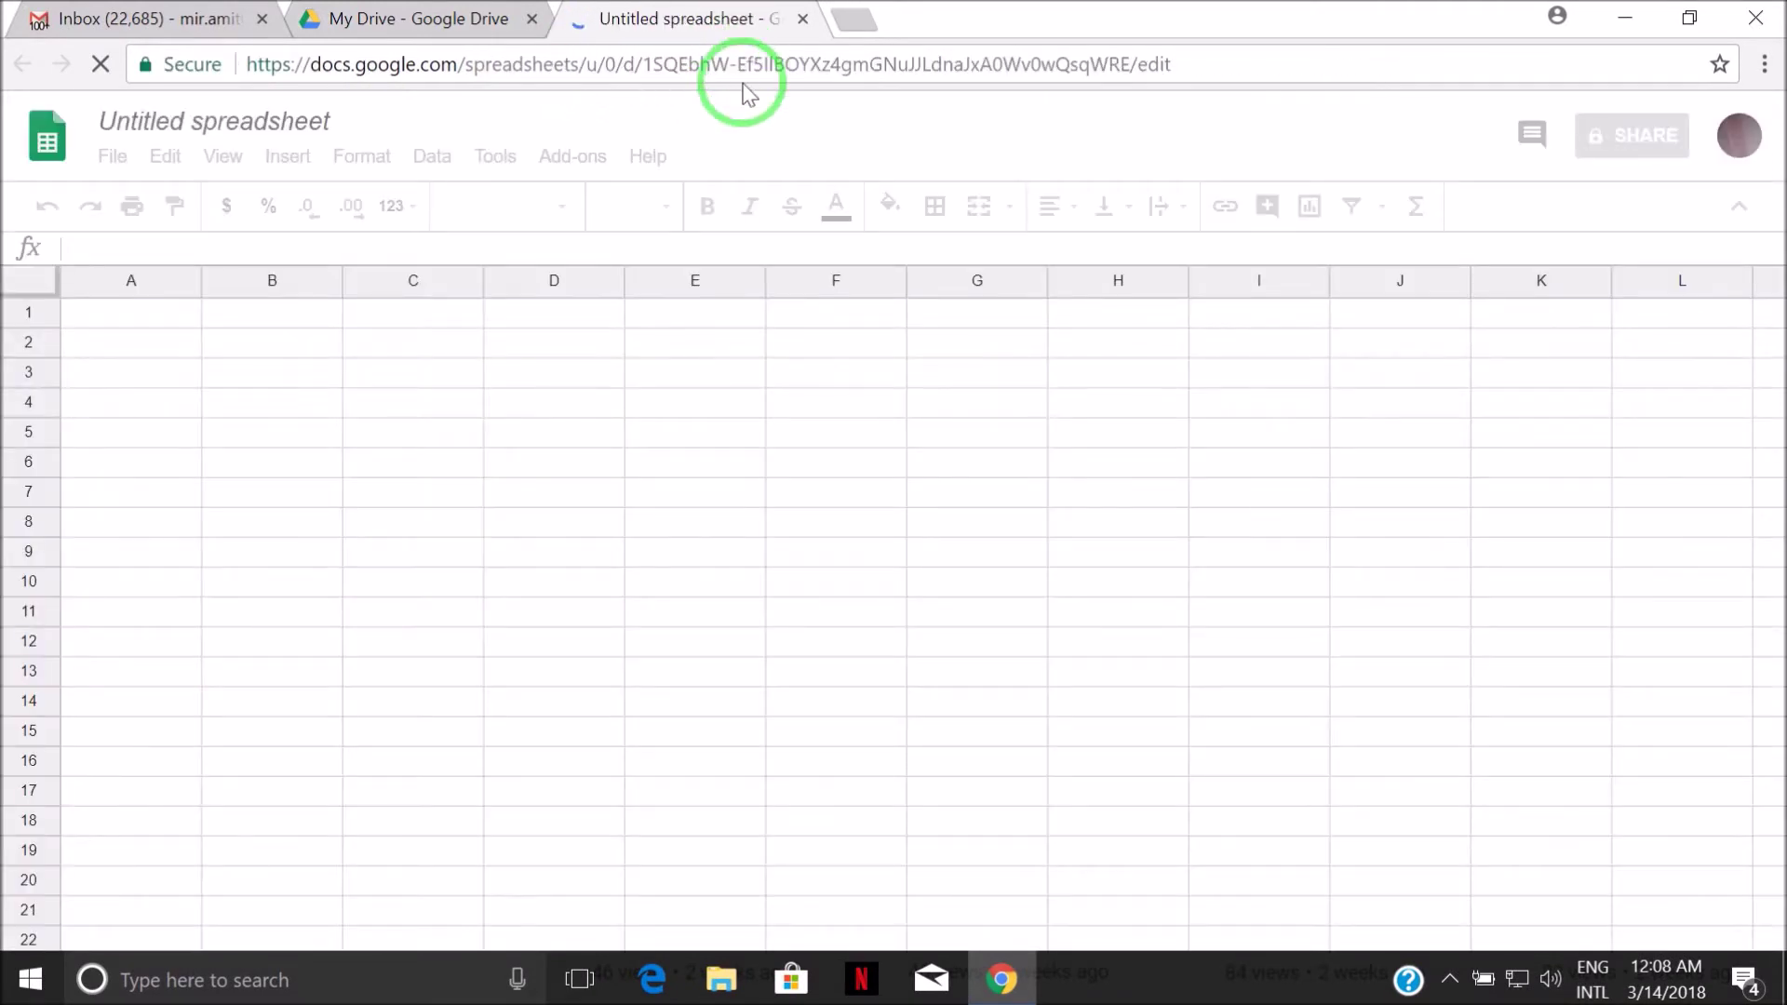
Rename the untitled spreadsheet to 'Kingcrof data', correcting the mistyped first word
left_click(224, 123)
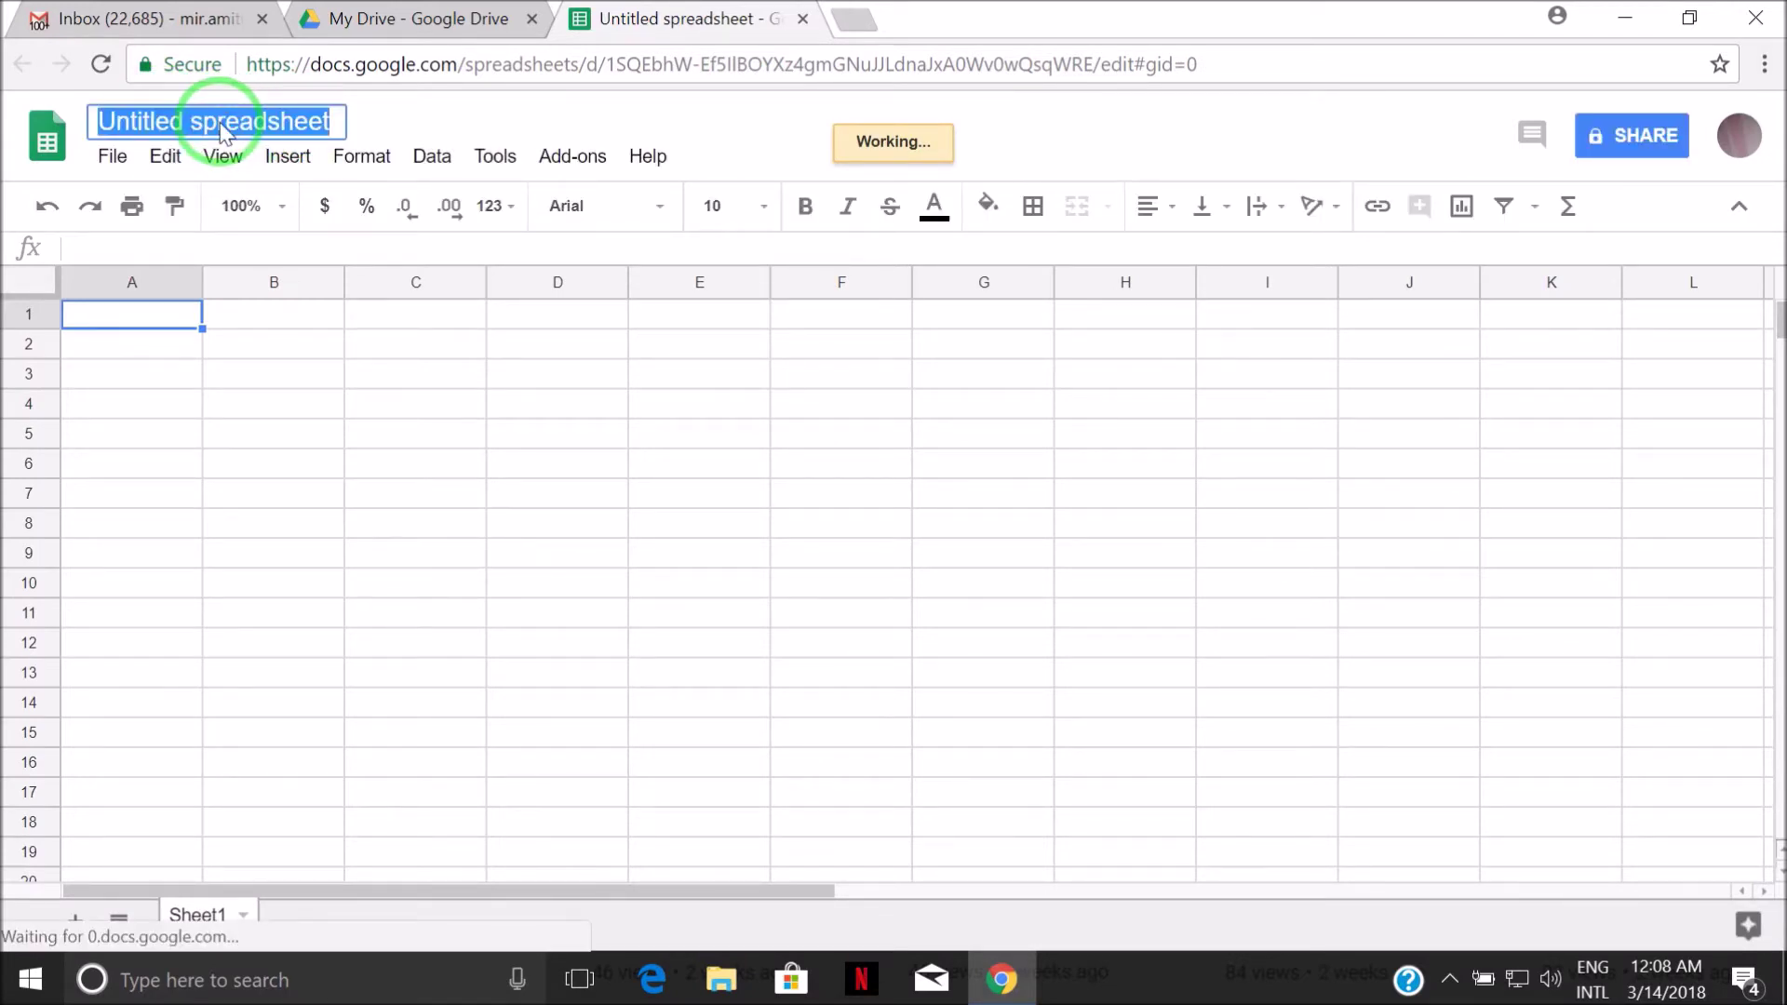
type("parsanal ")
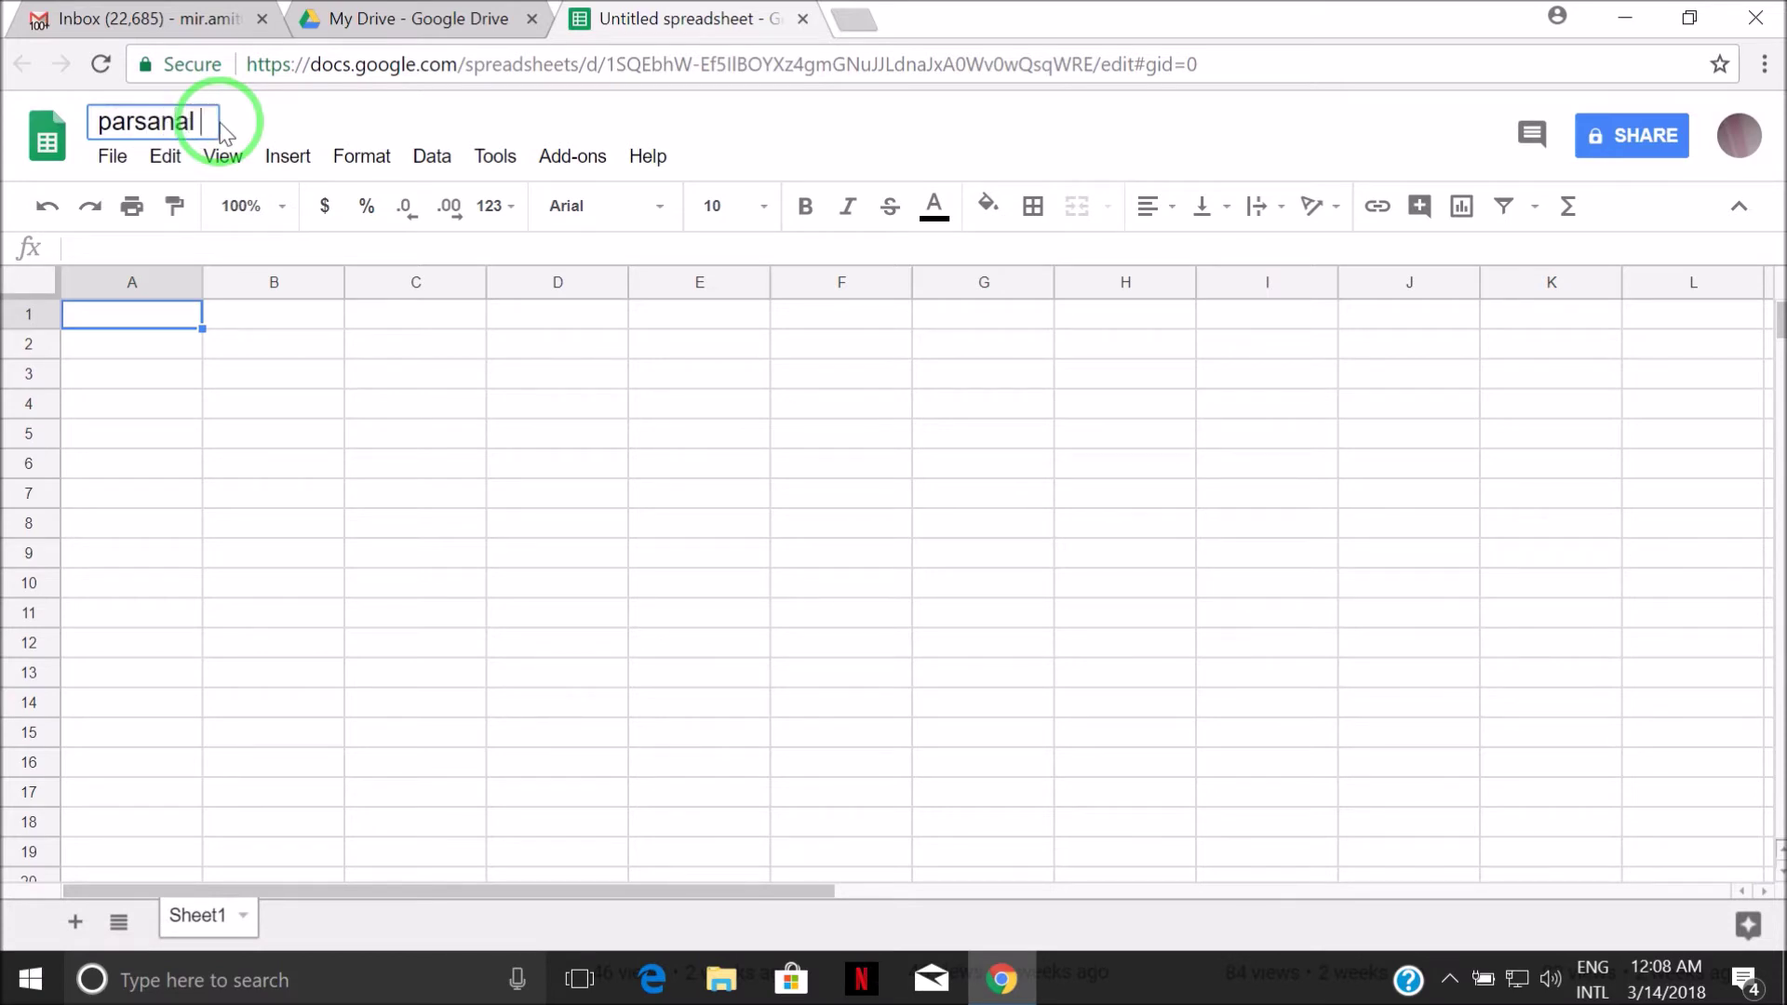
type("data")
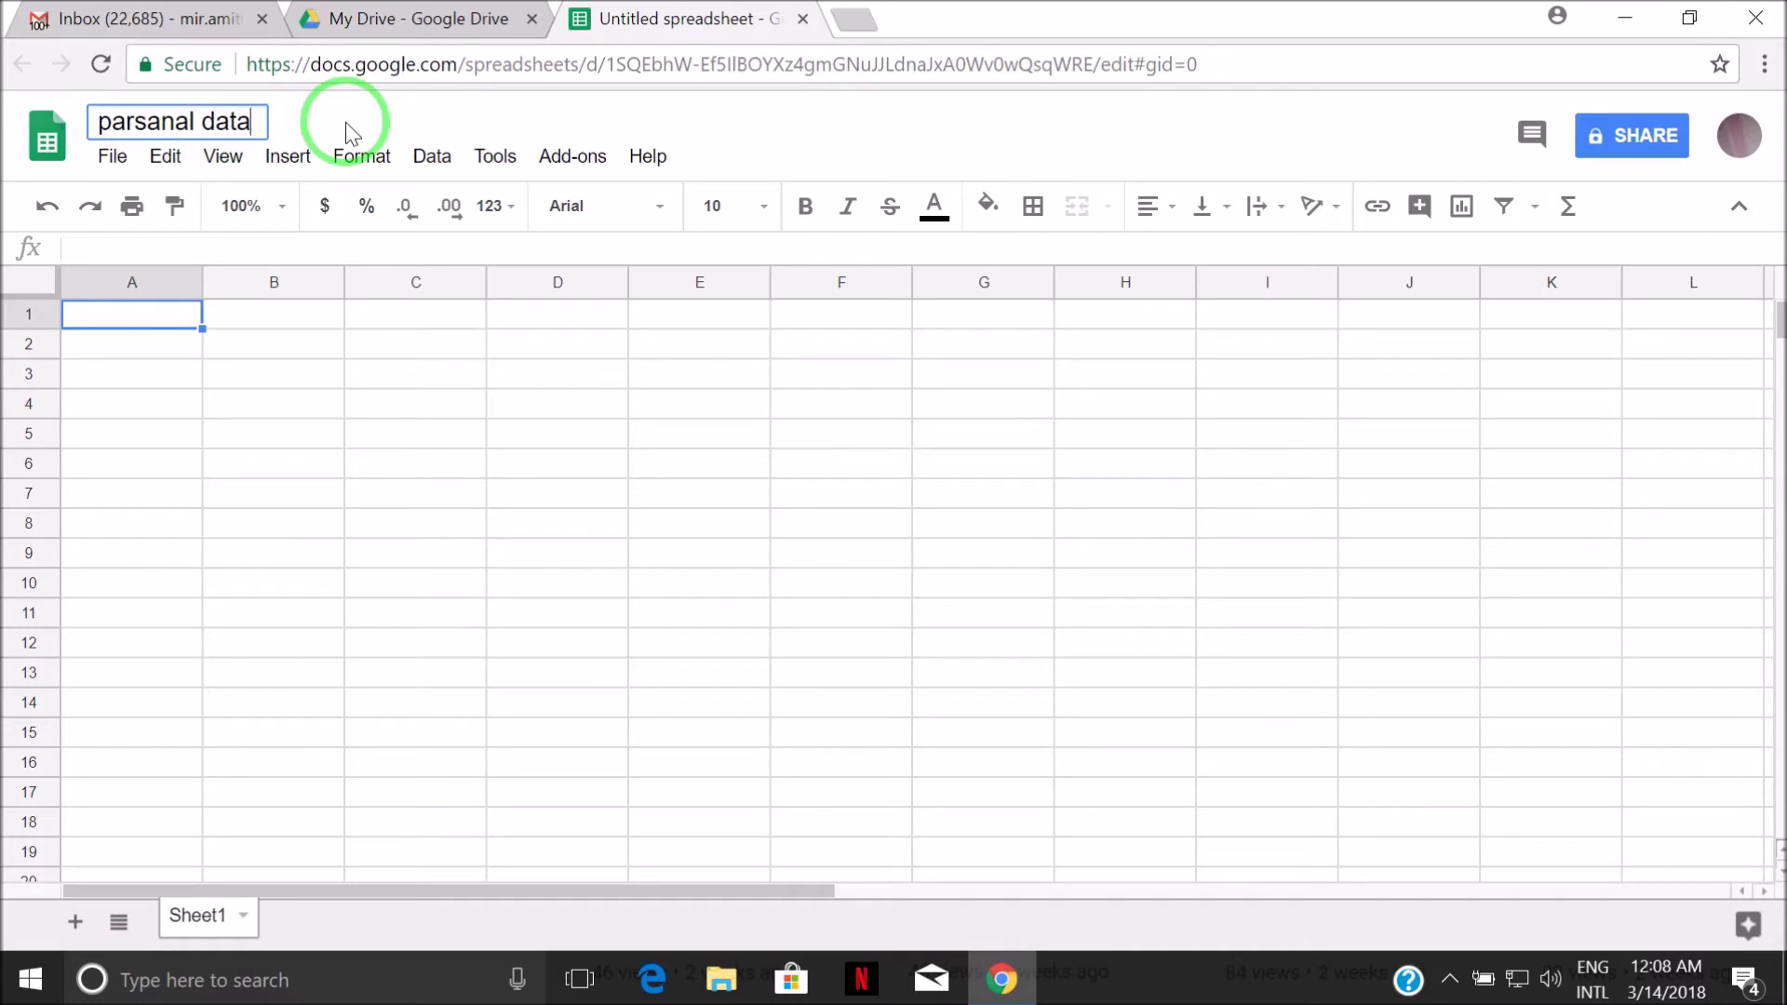
left_click(111, 121)
key("BackSpace")
type("P")
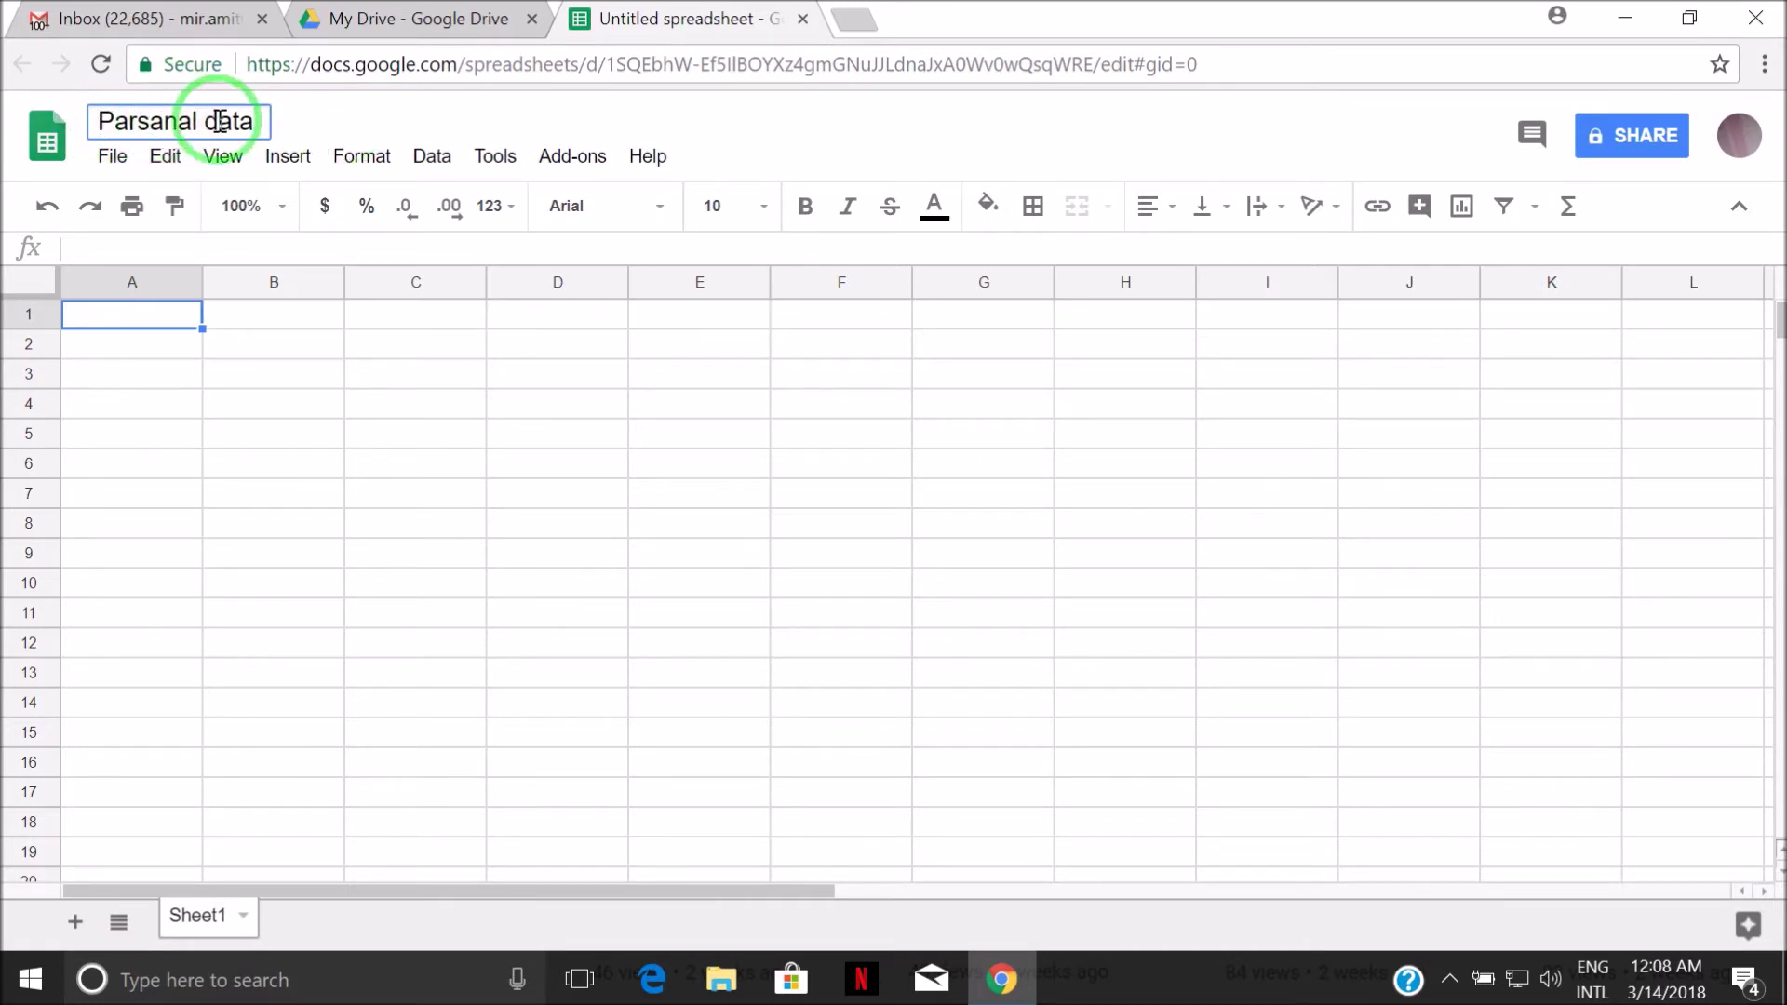
left_click_drag(198, 121, 94, 121)
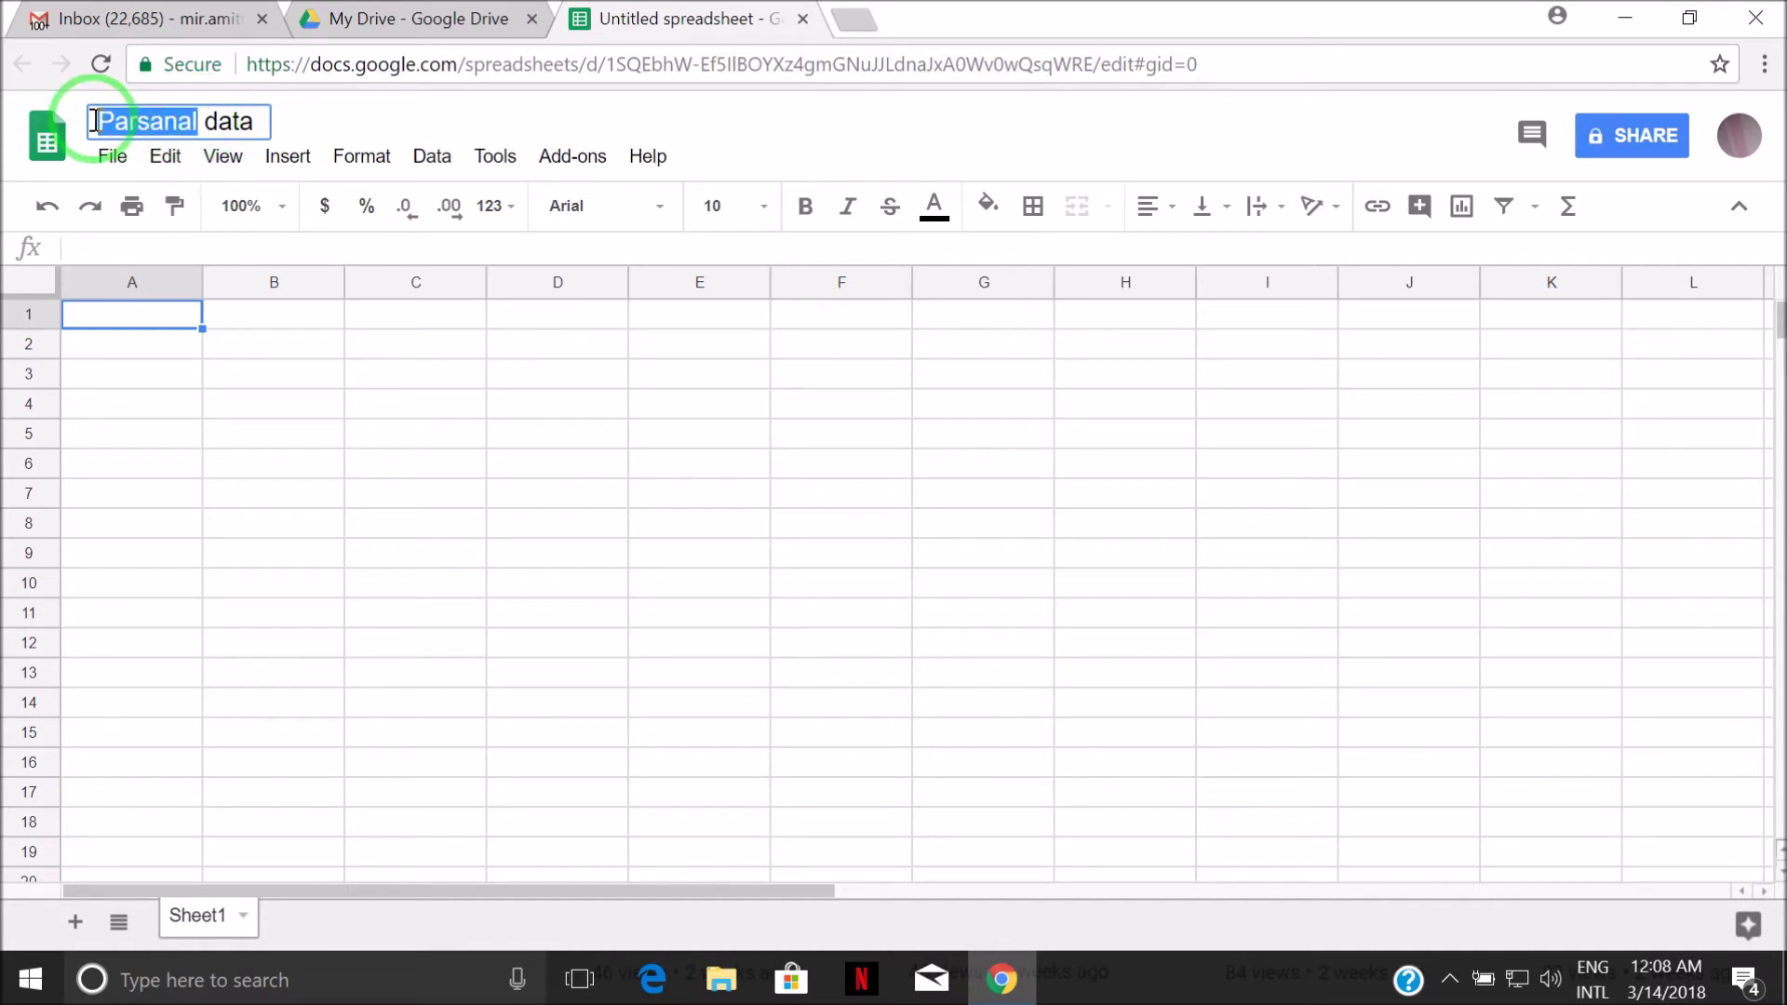
type("Kingcrof")
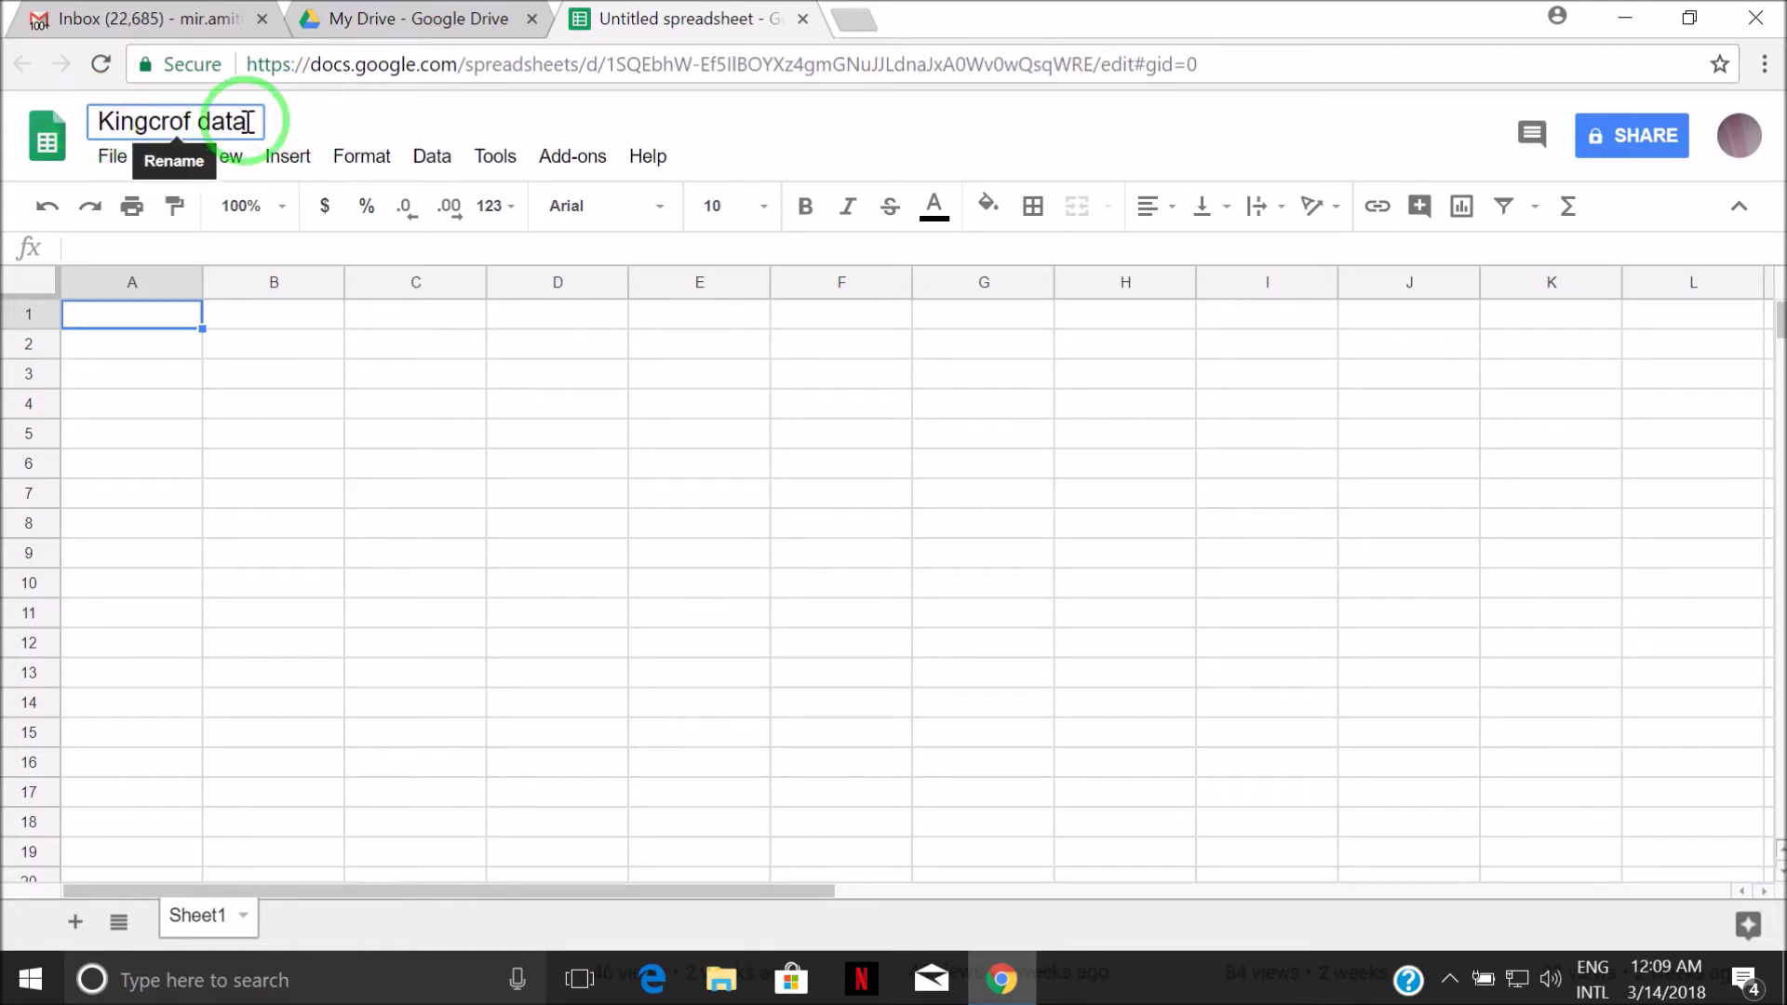
left_click(327, 115)
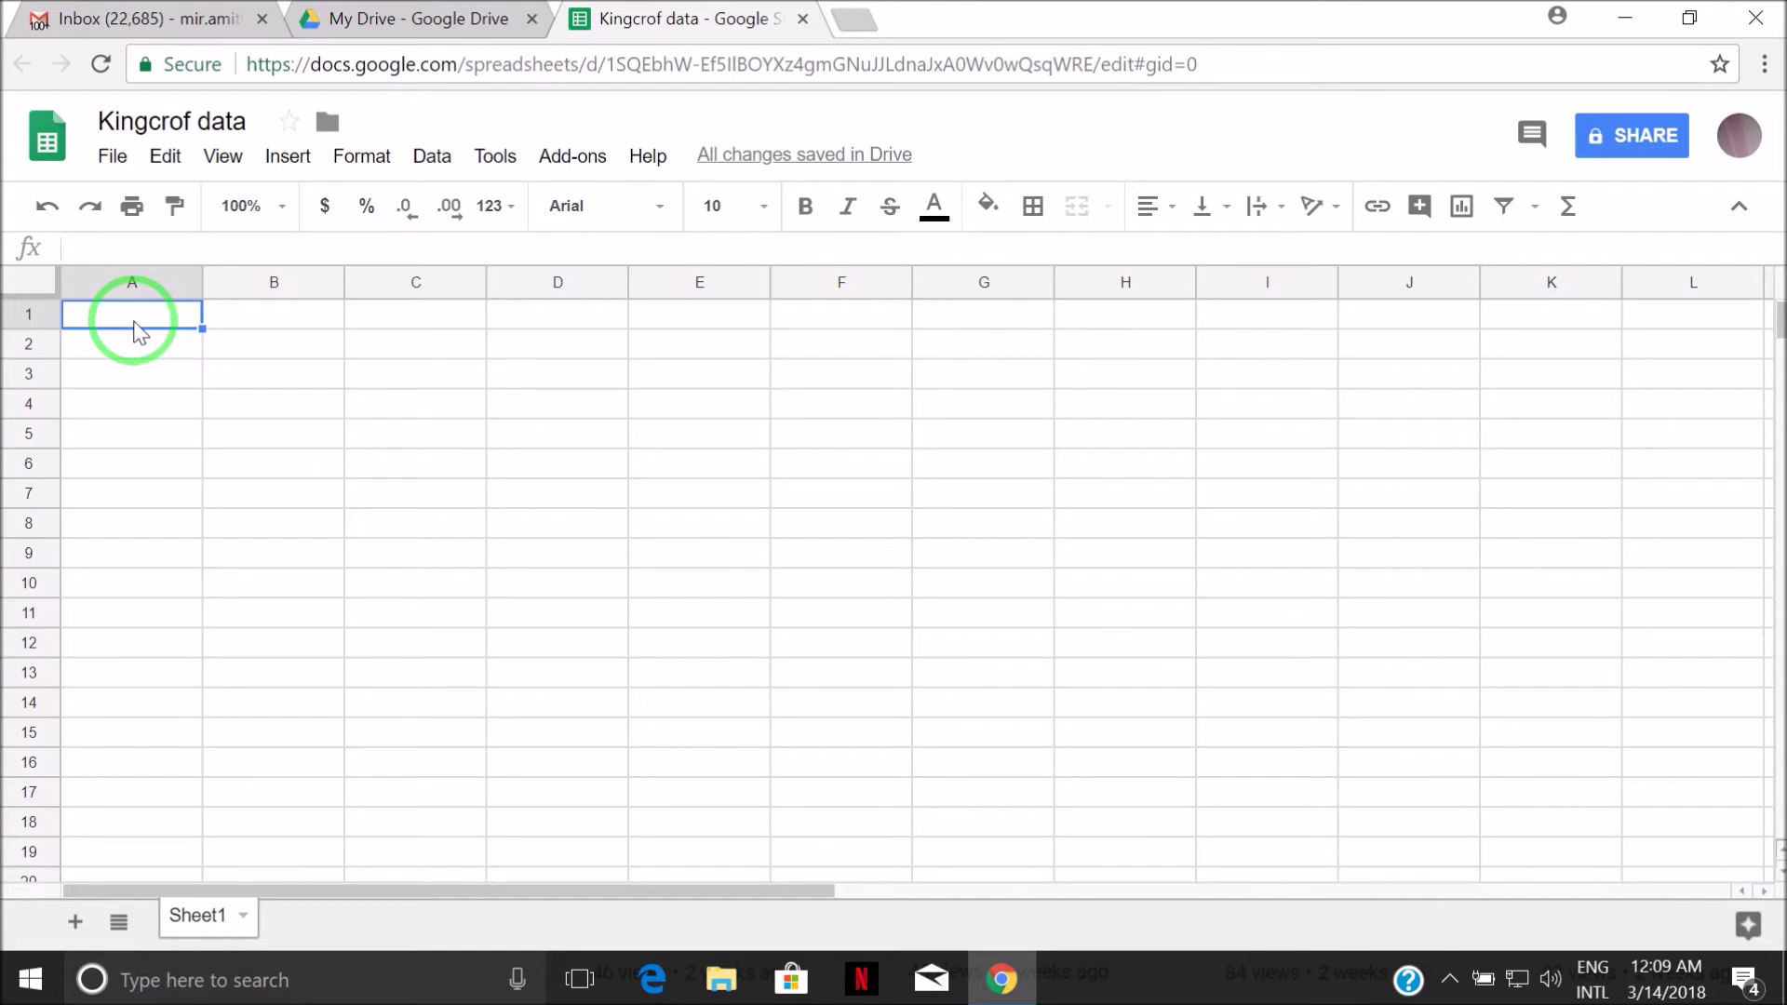
Enter headers name, U/N, P/W and Links in A1–D1, then begin 'Gmail' in A3
type("anme")
key("BackSpace")
key("BackSpace")
key("BackSpace")
key("BackSpace")
type("name")
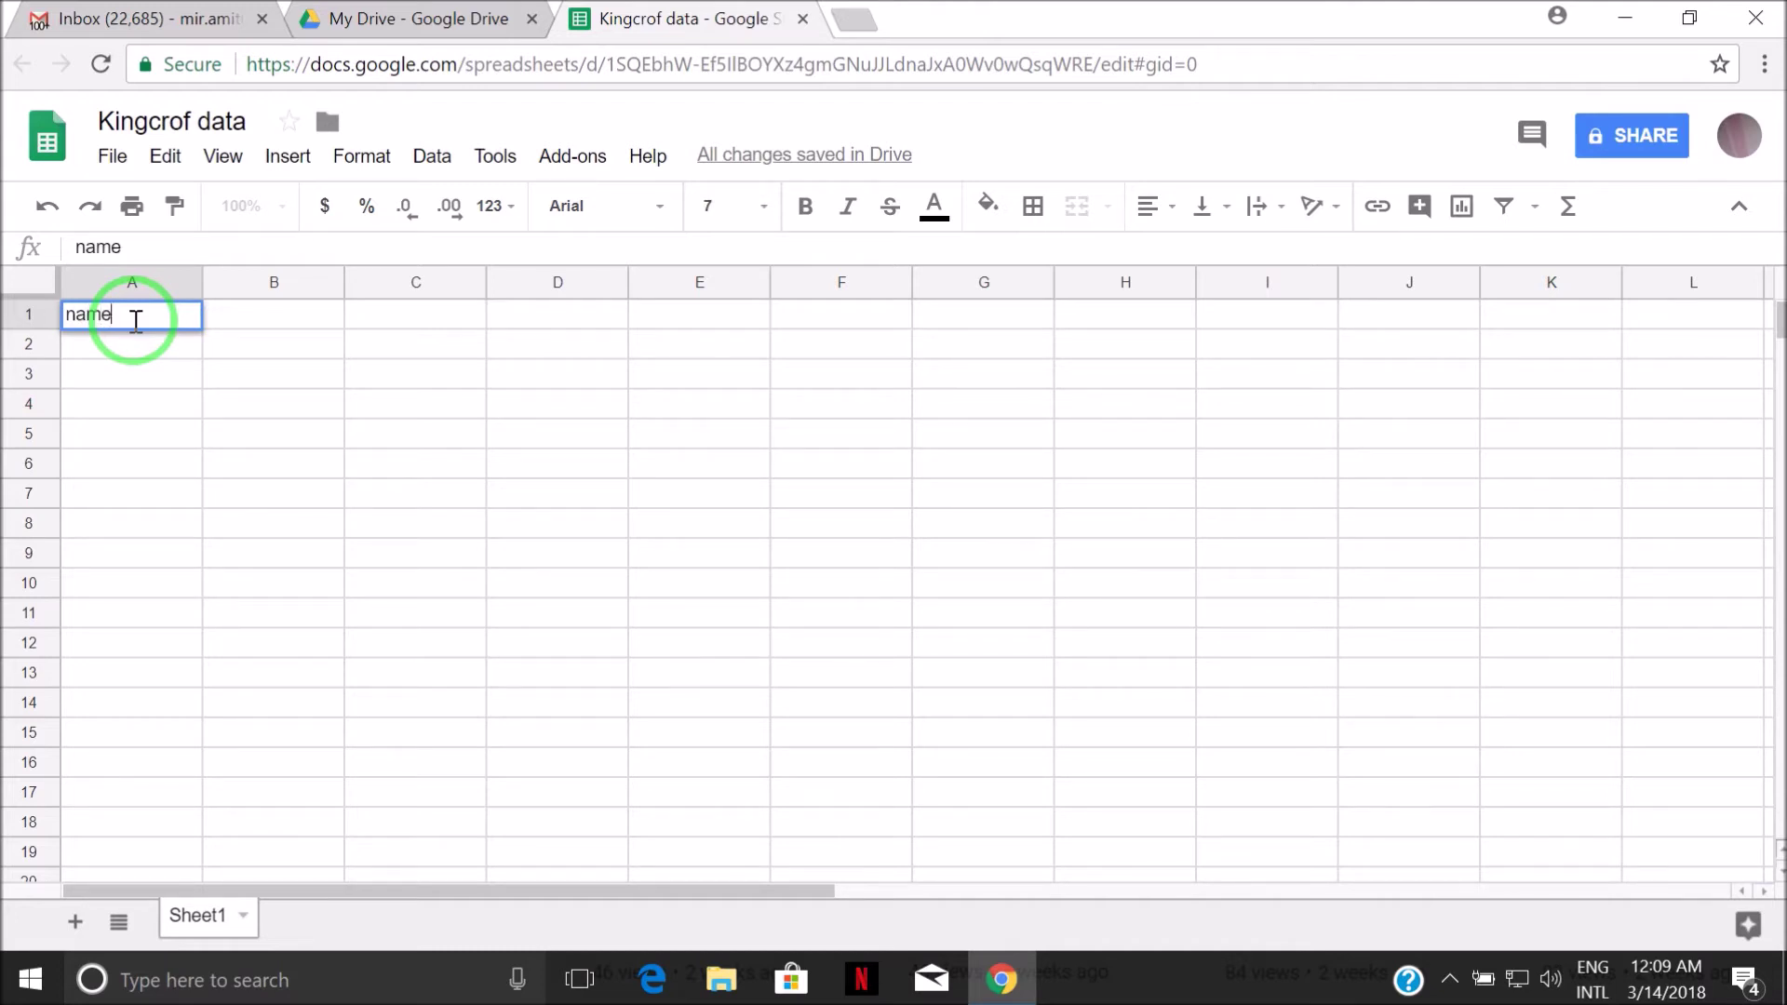
key("Tab")
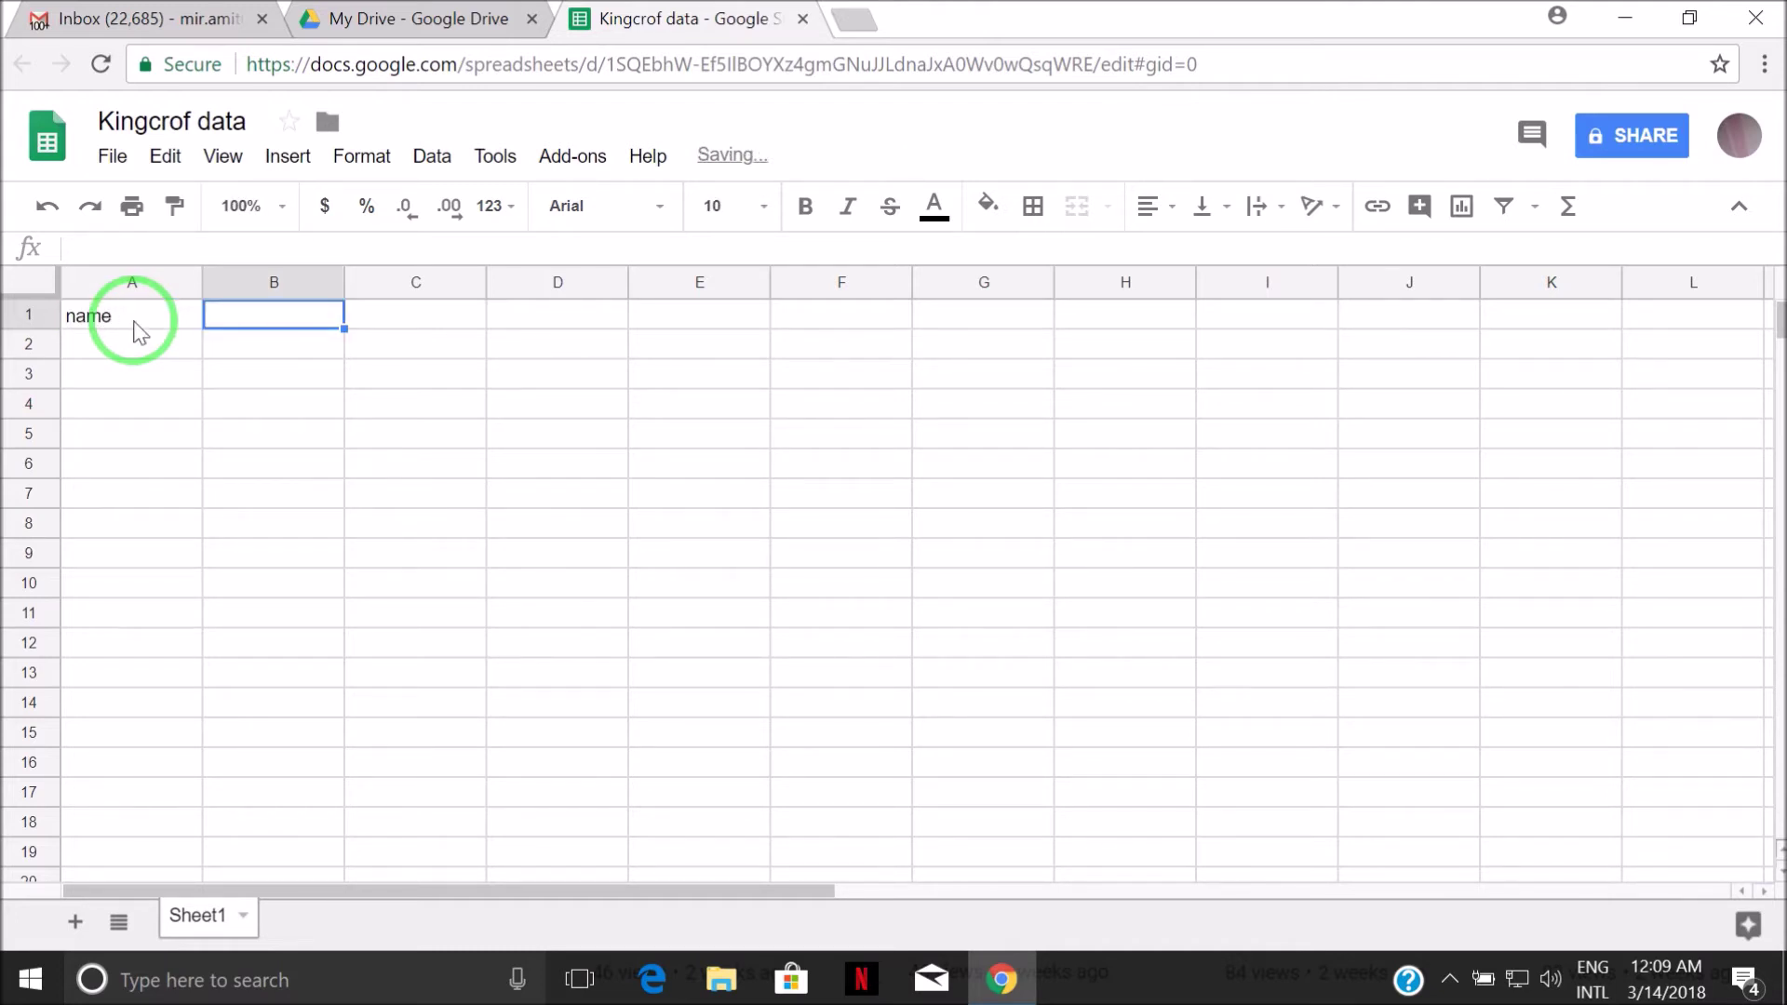
type("U")
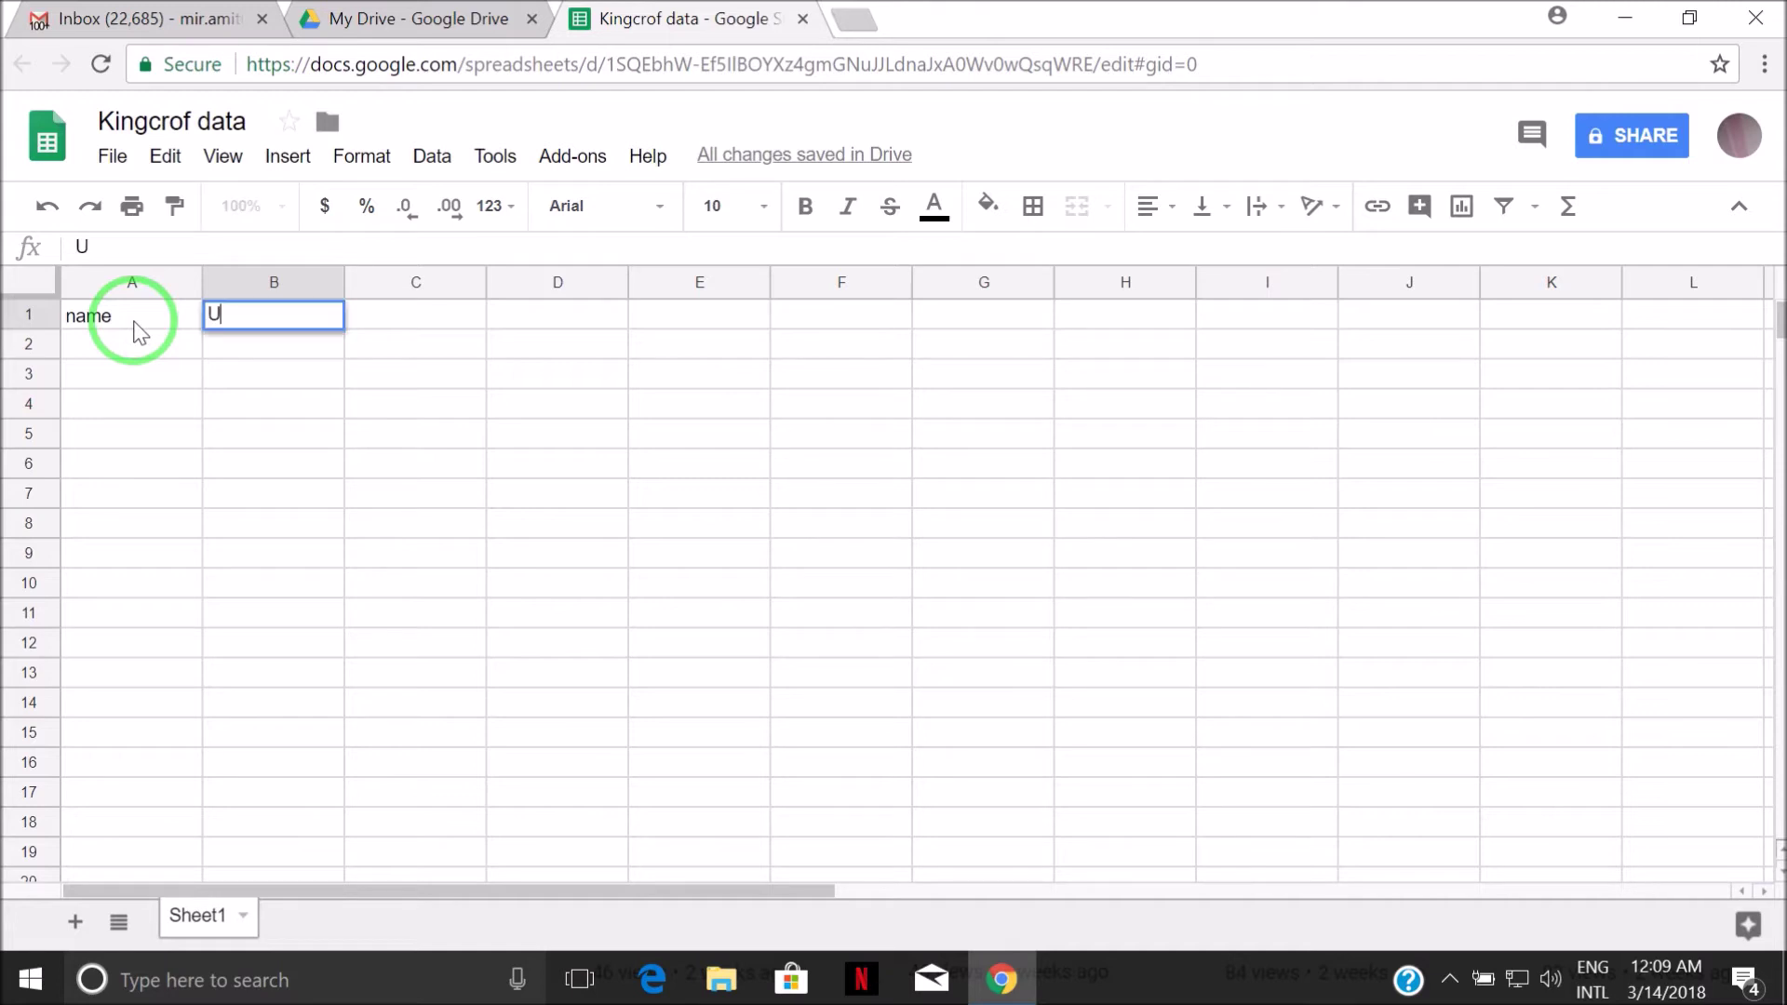
type("/N")
key("Tab")
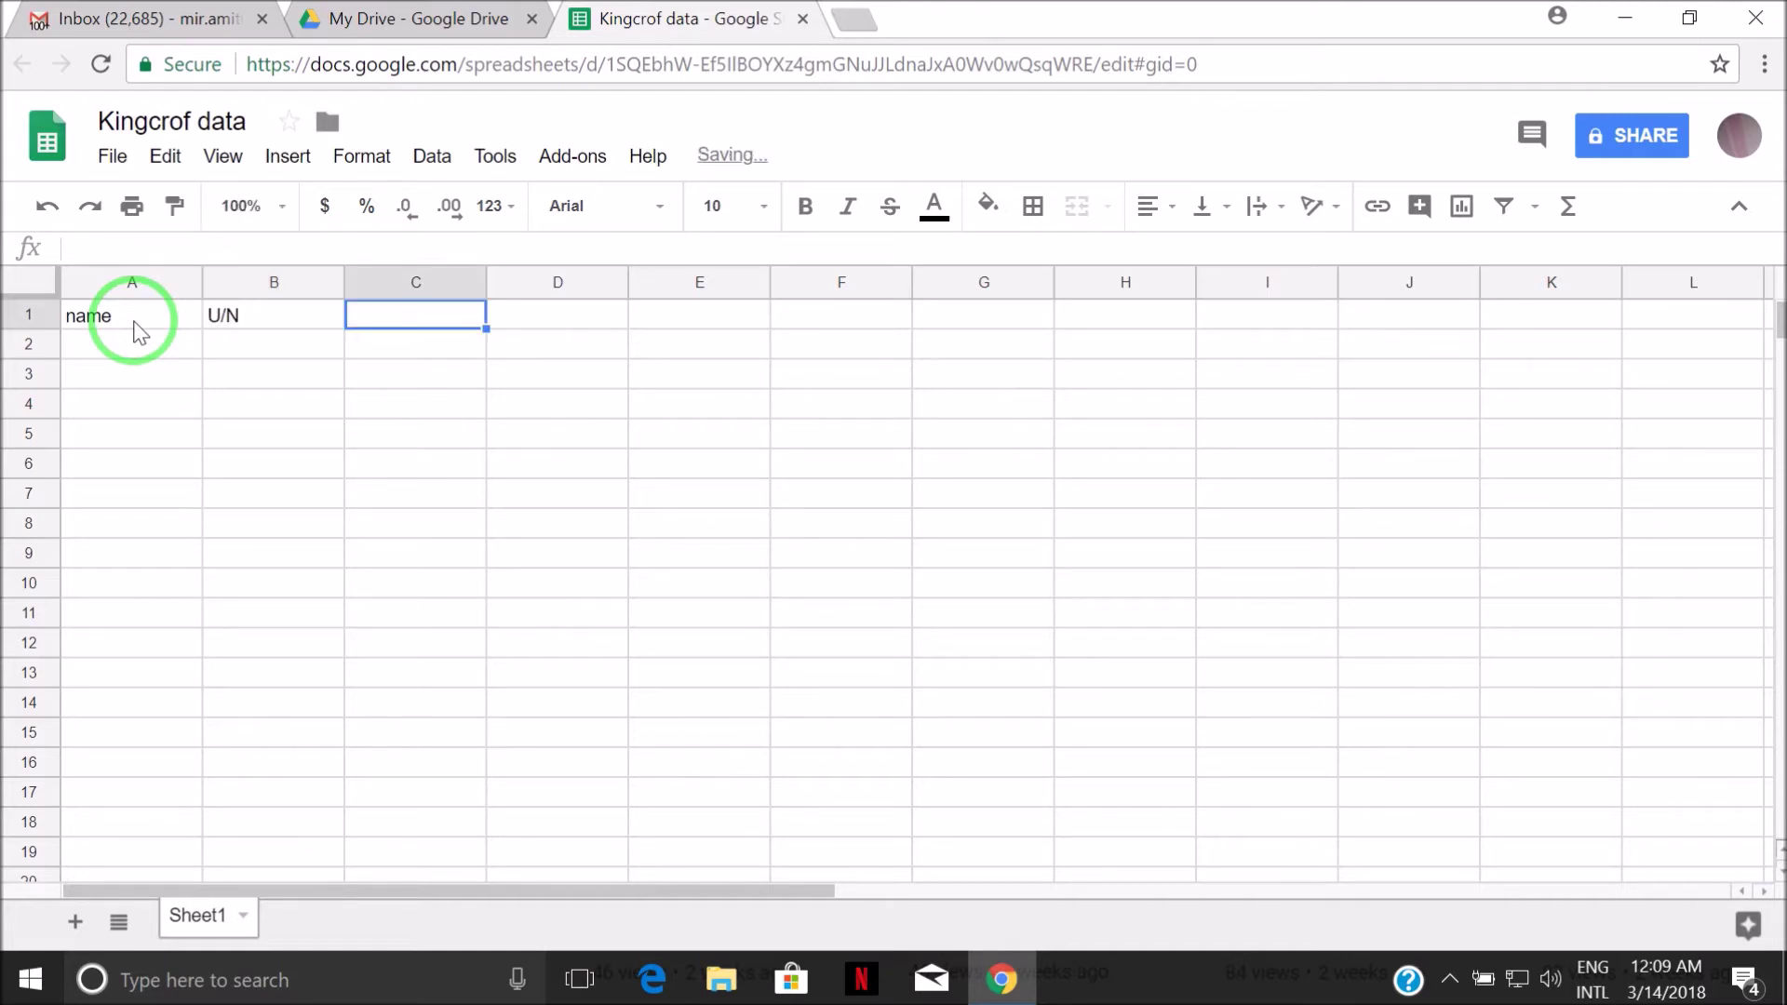
type("P")
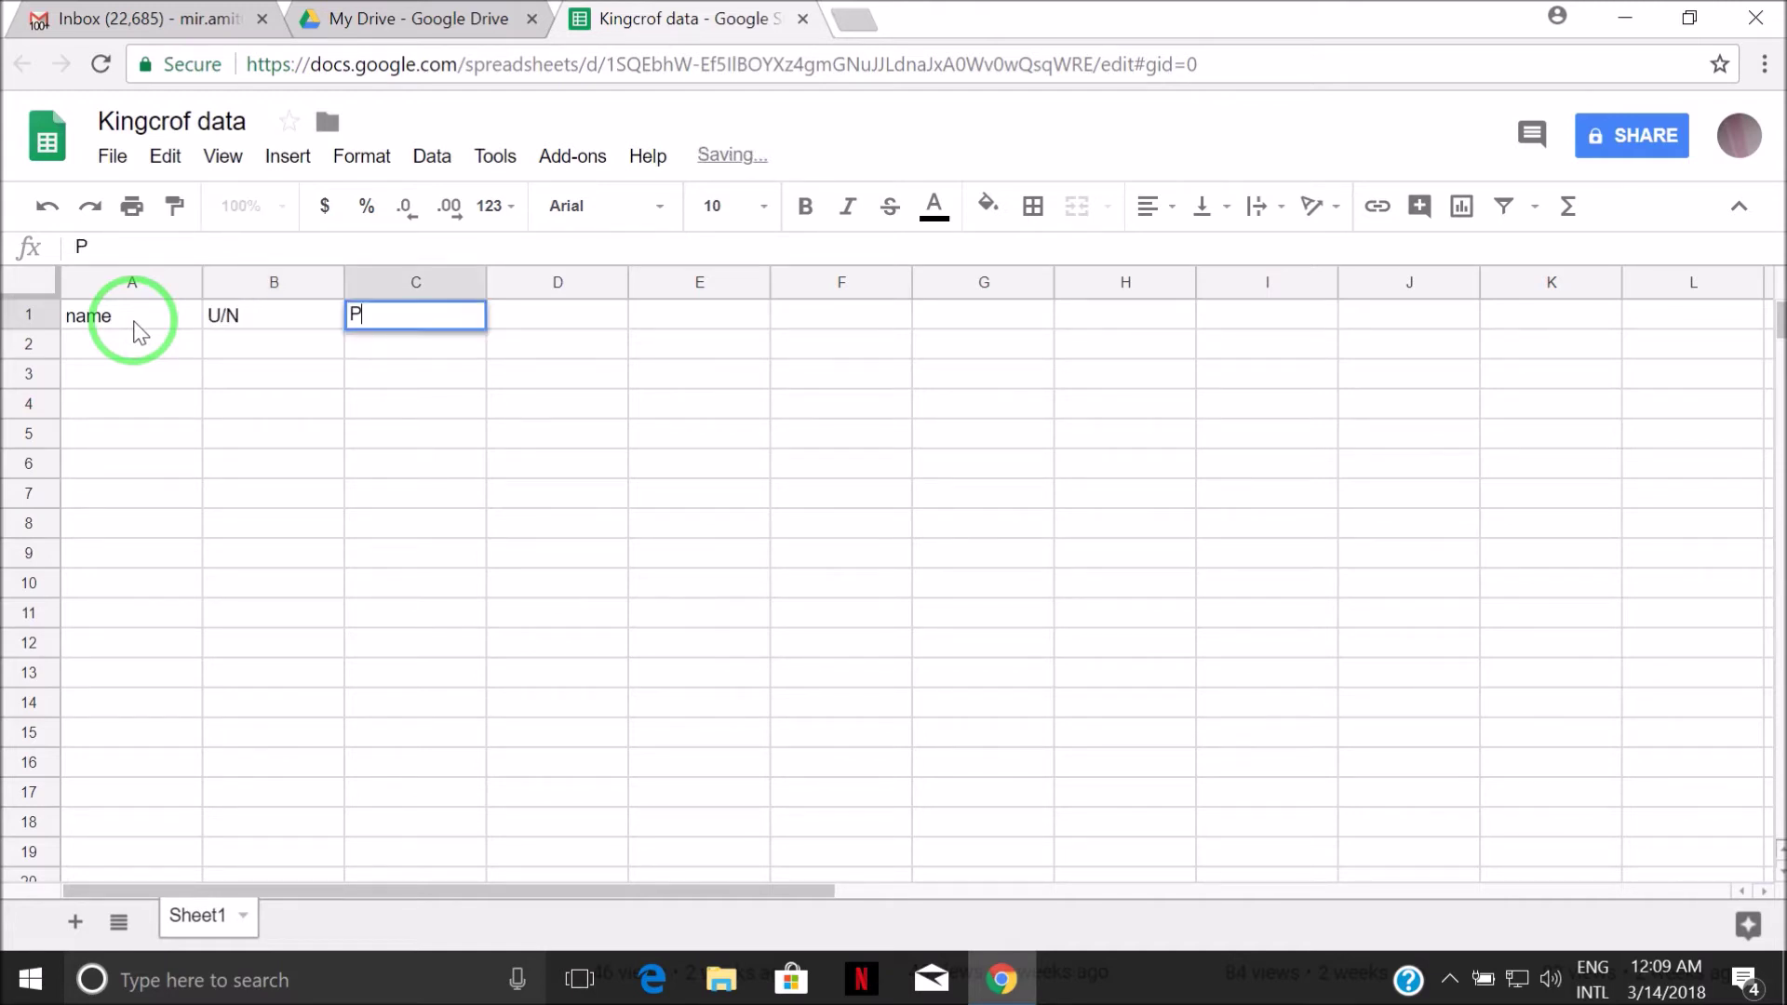
type("/W")
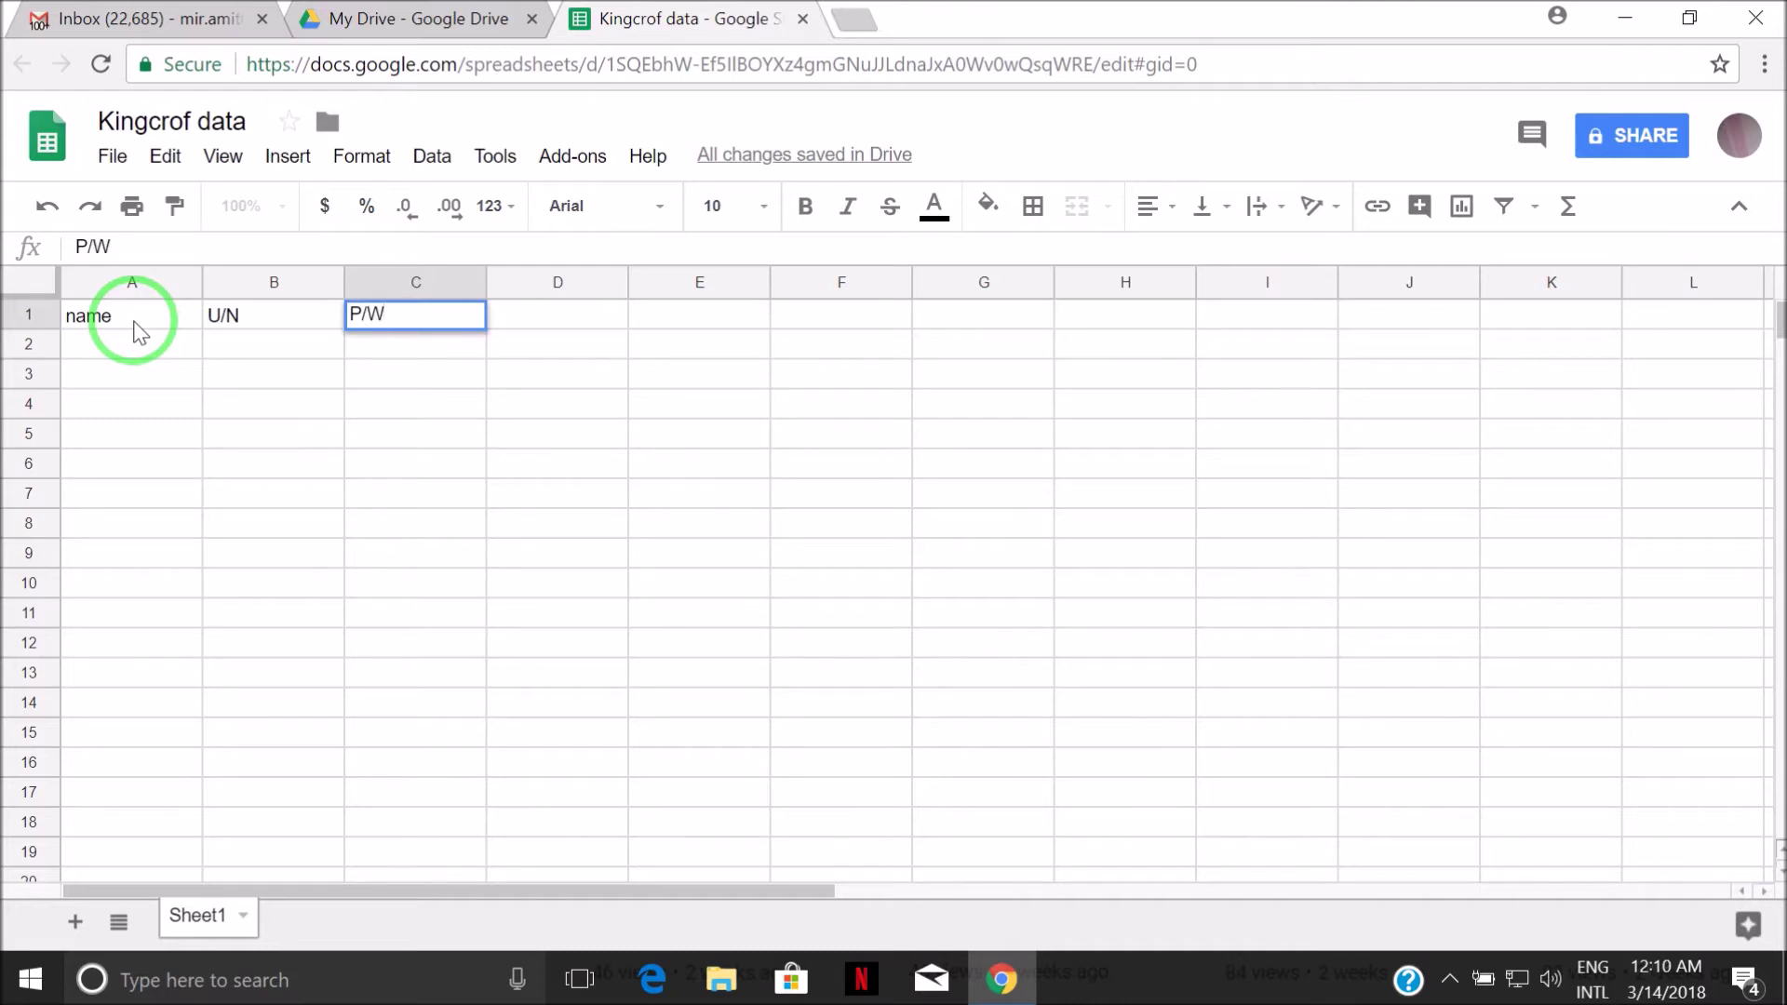
left_click(547, 321)
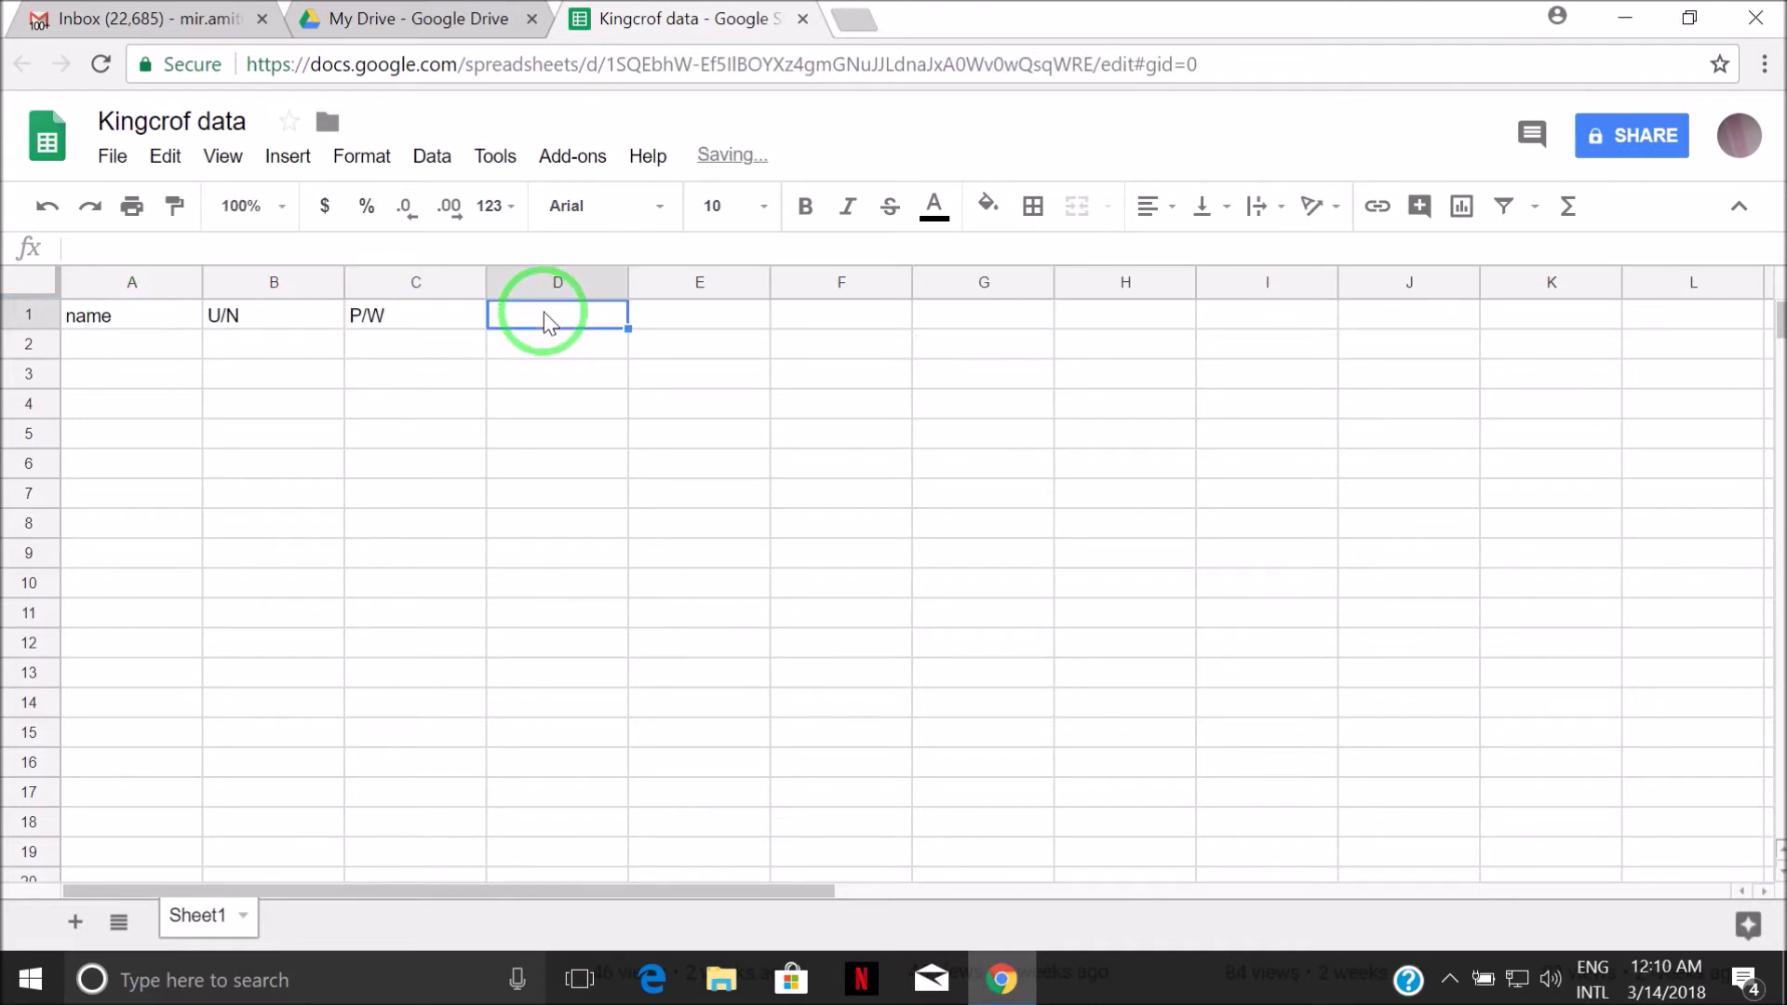
type("Link")
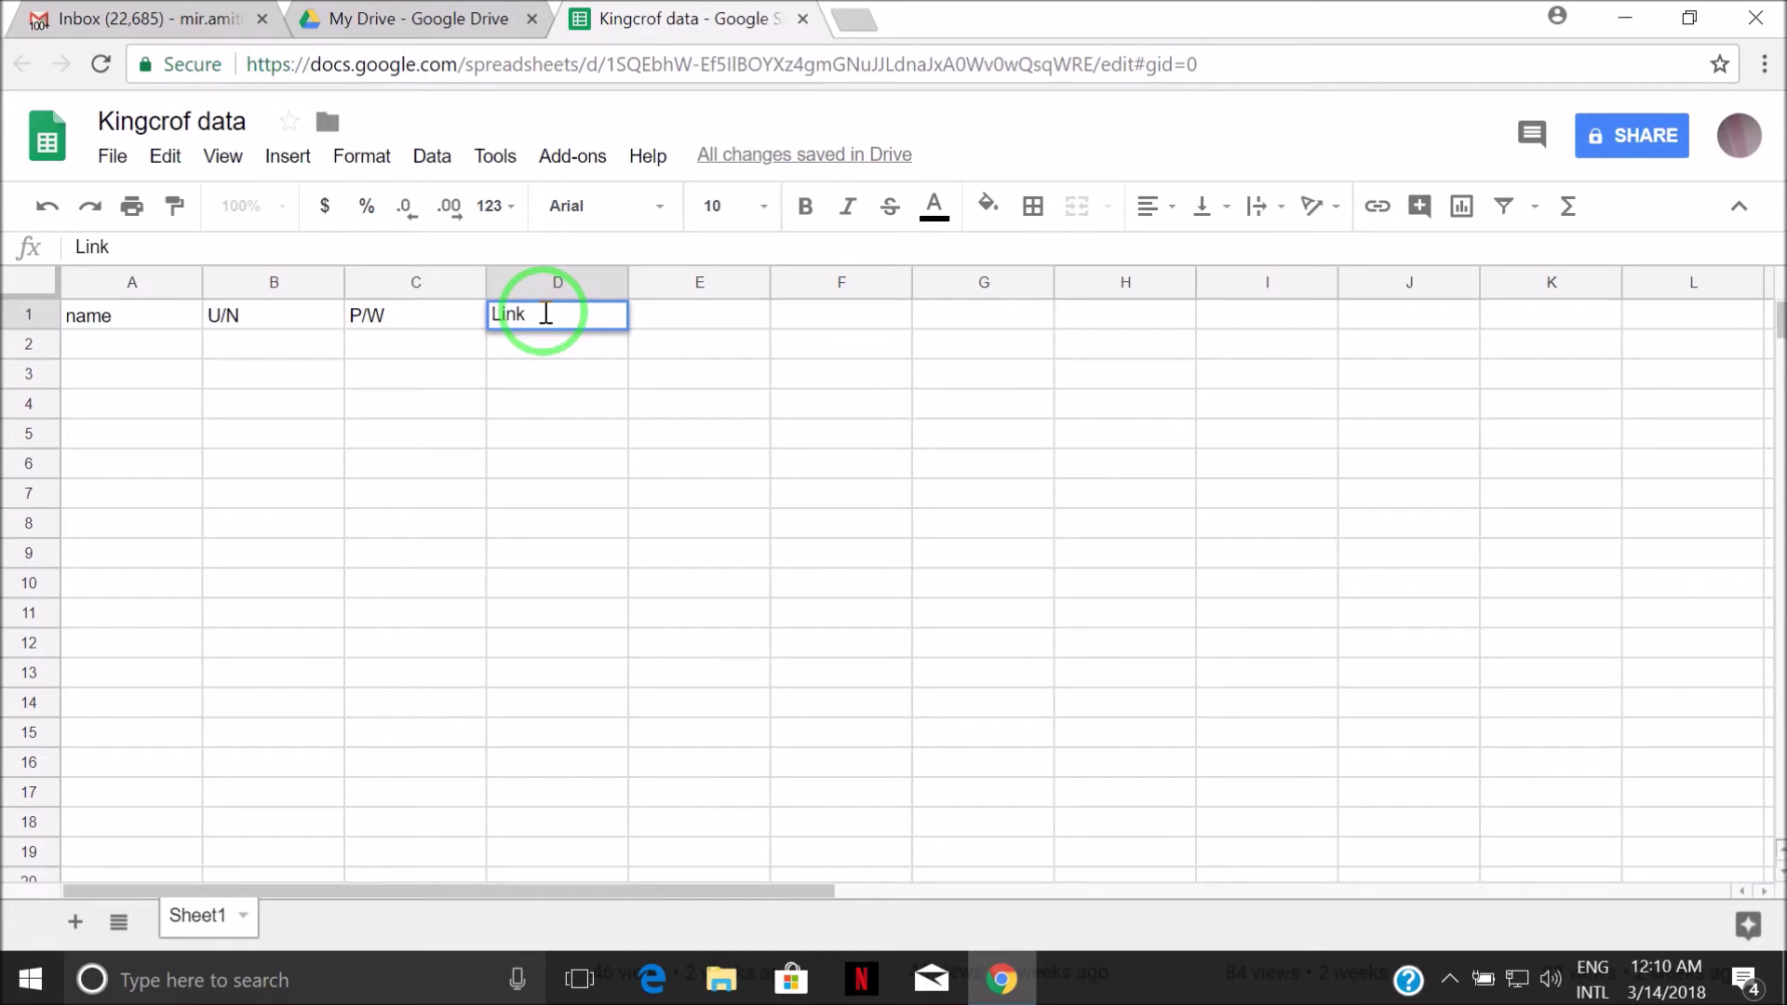
type("s")
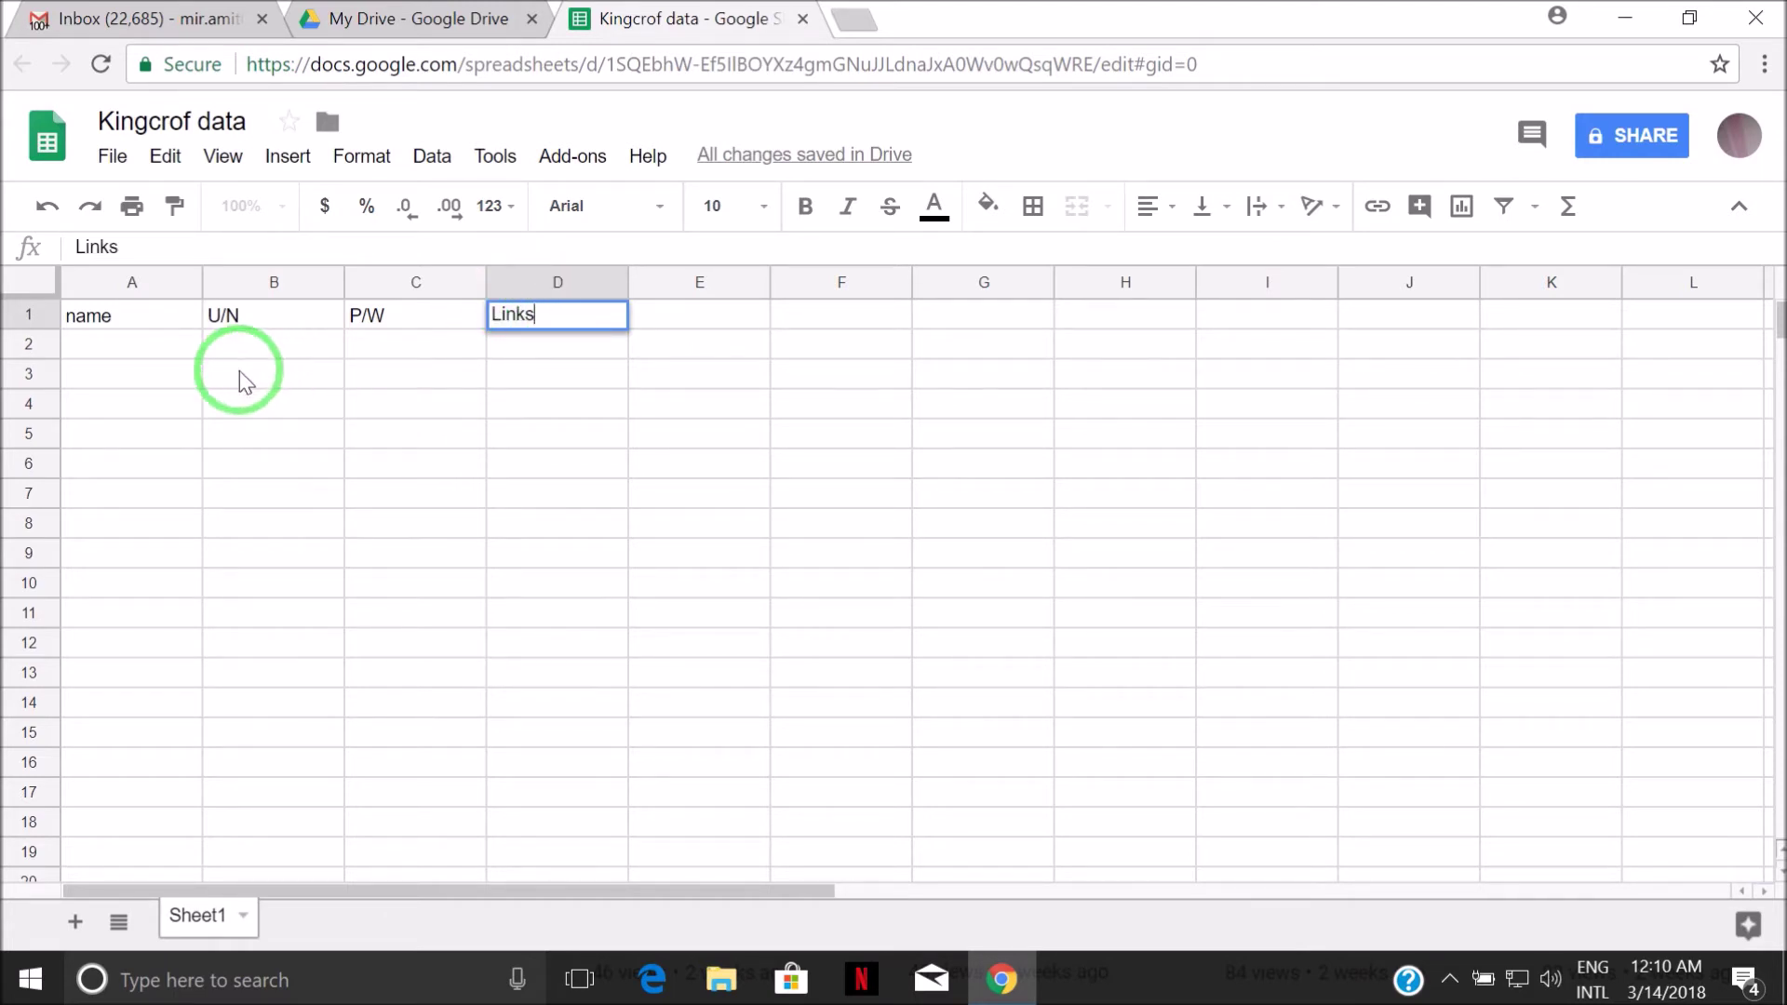
left_click(126, 384)
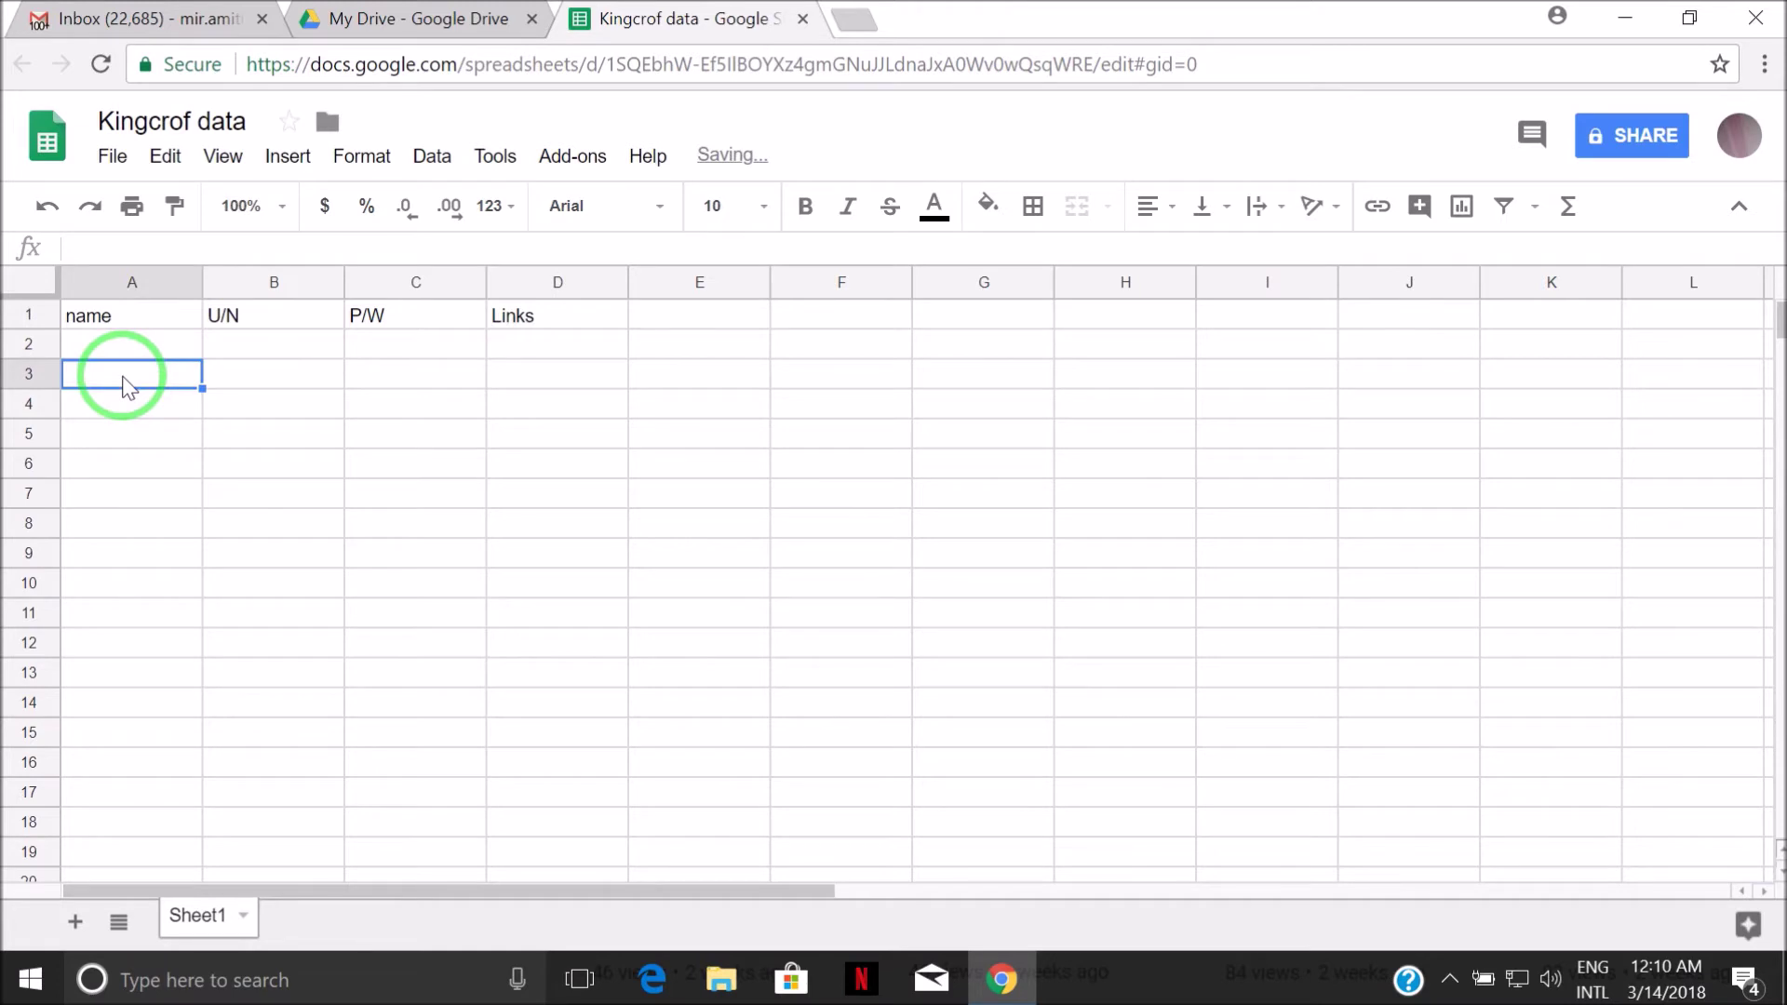
type("Gmail")
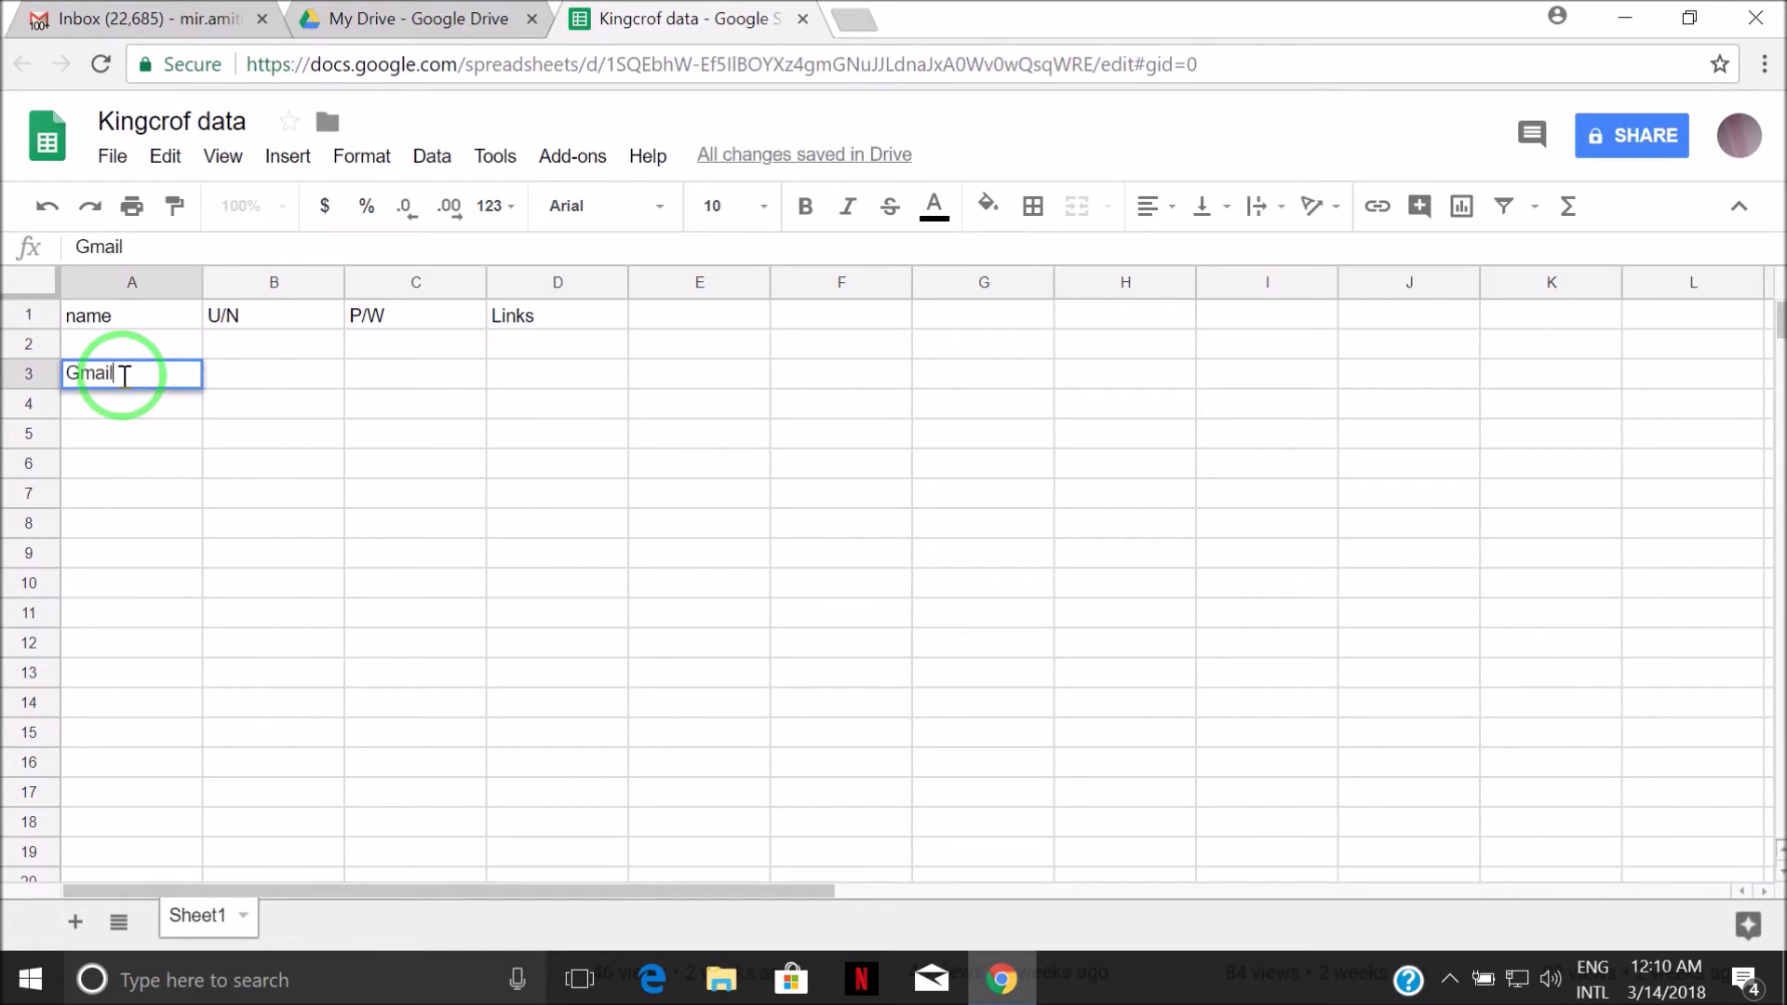
Fill in the Gmail row's e-mail username in B3 and its password in C3
key("Tab")
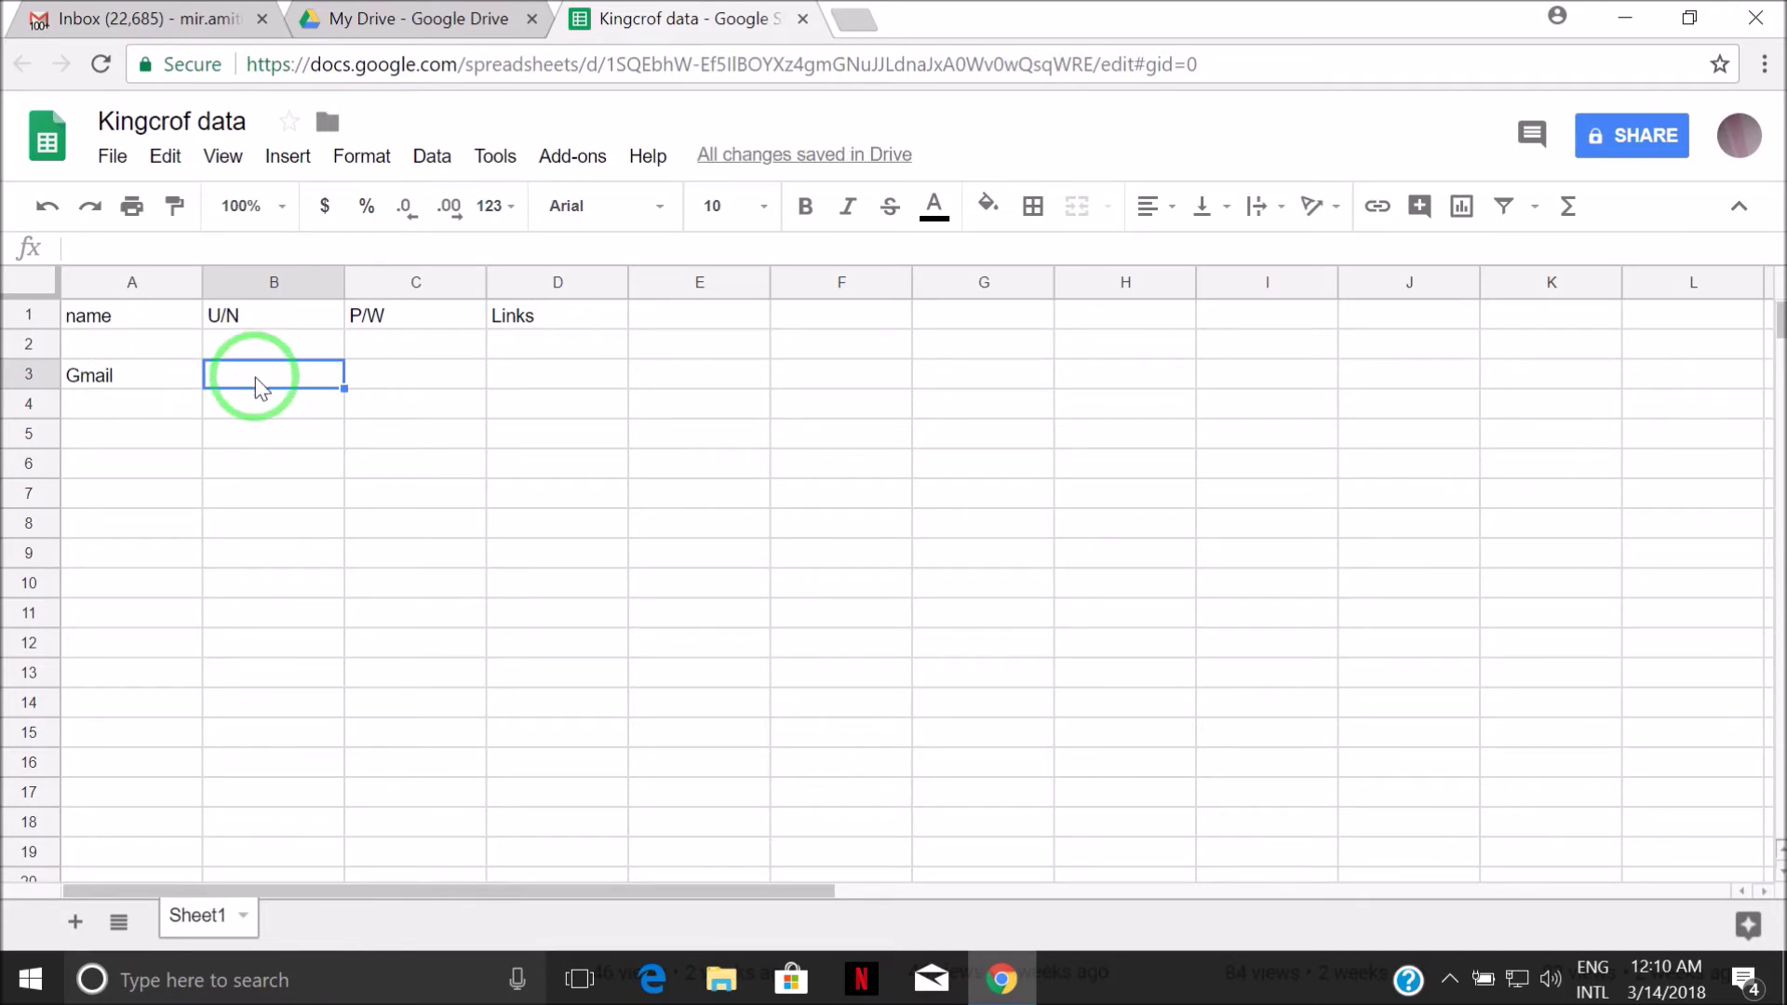
type("xyz@gmail.cm")
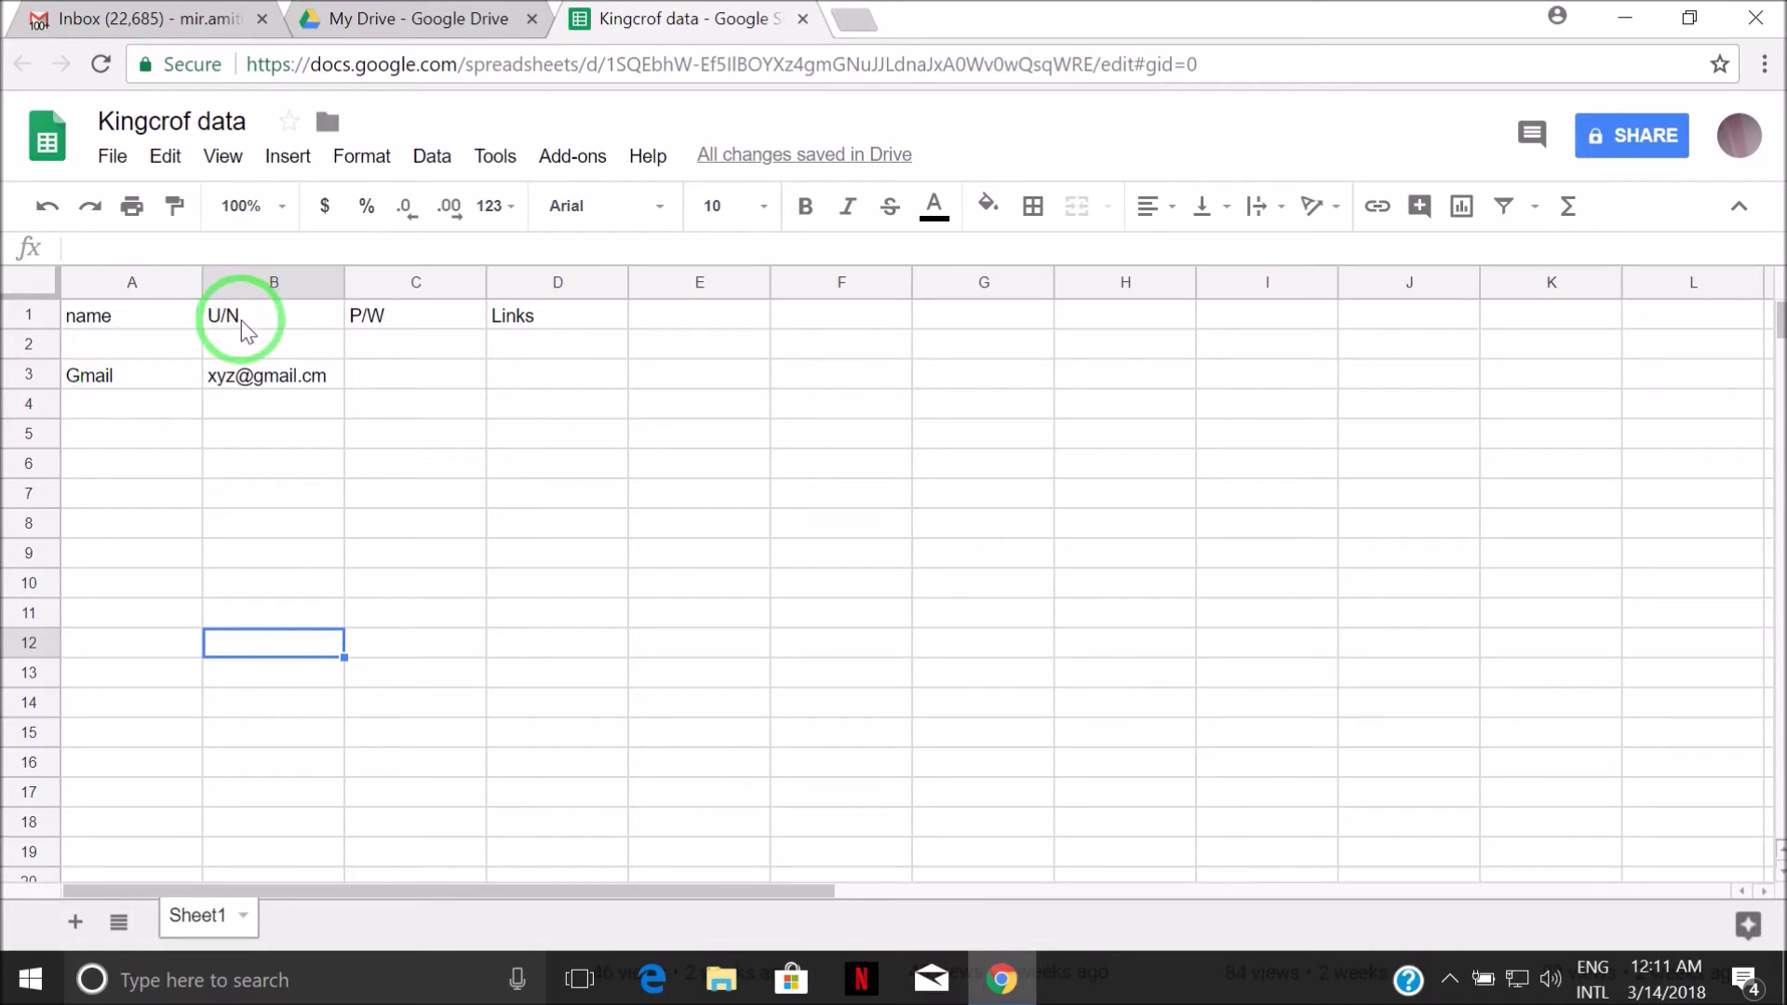
left_click(379, 381)
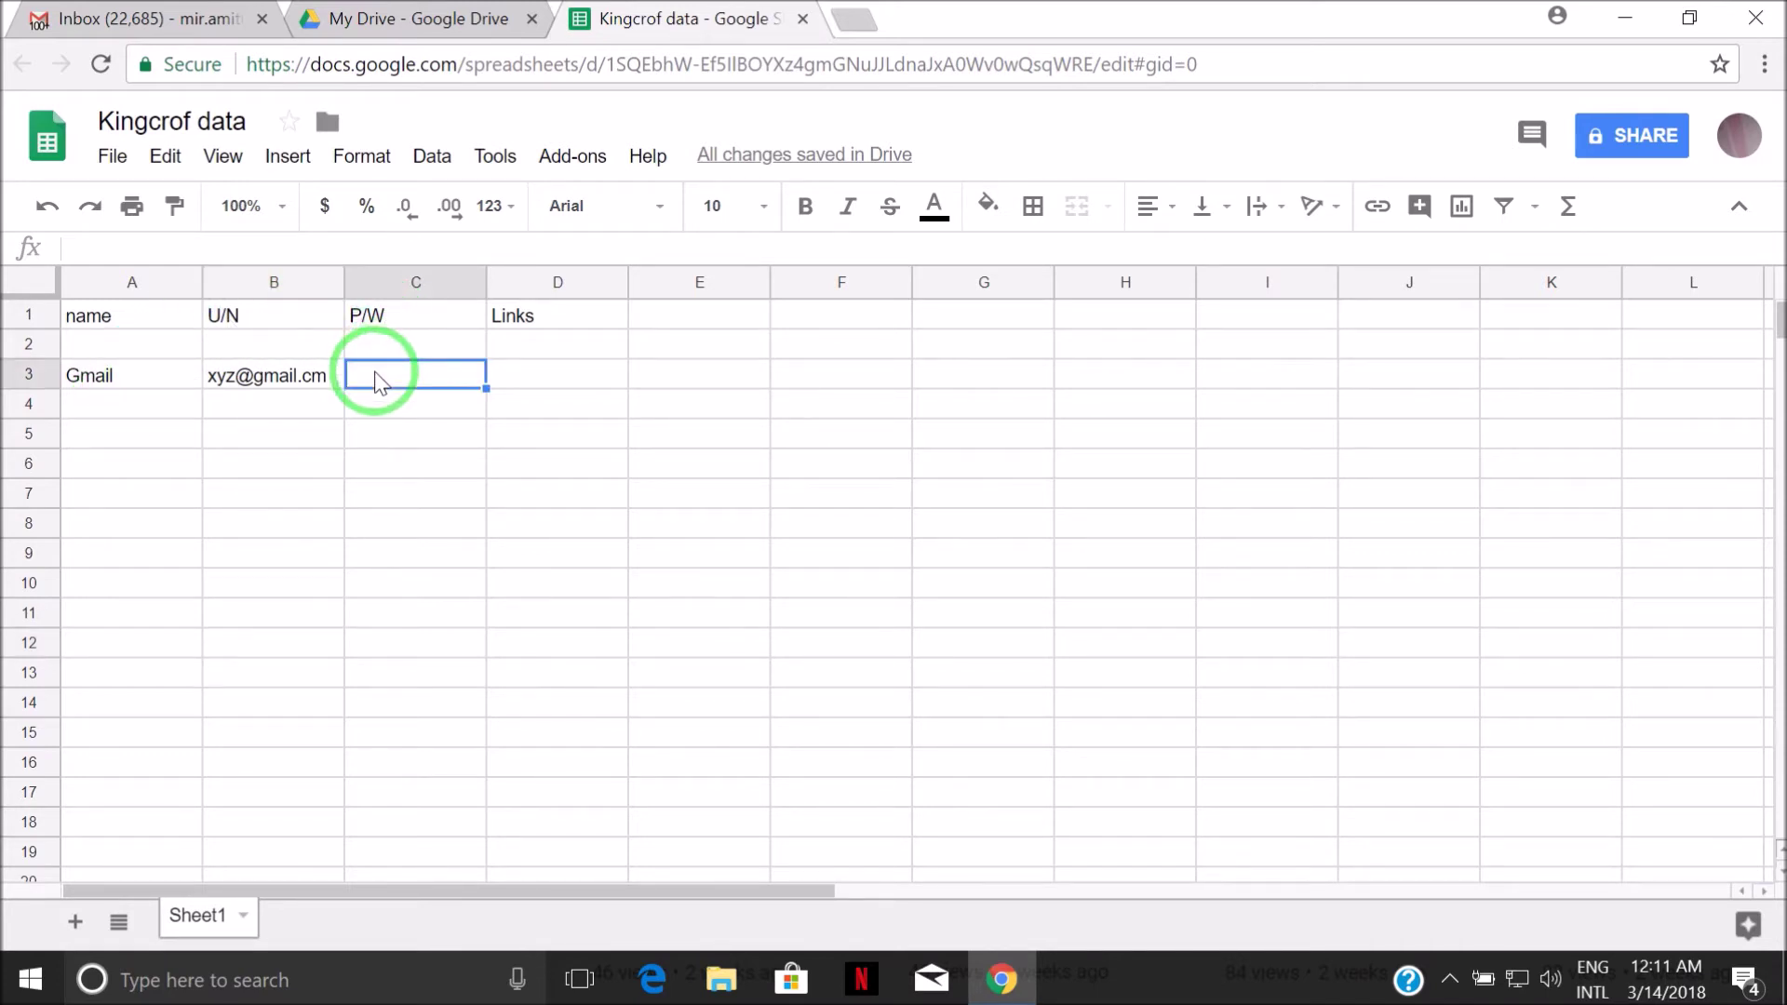
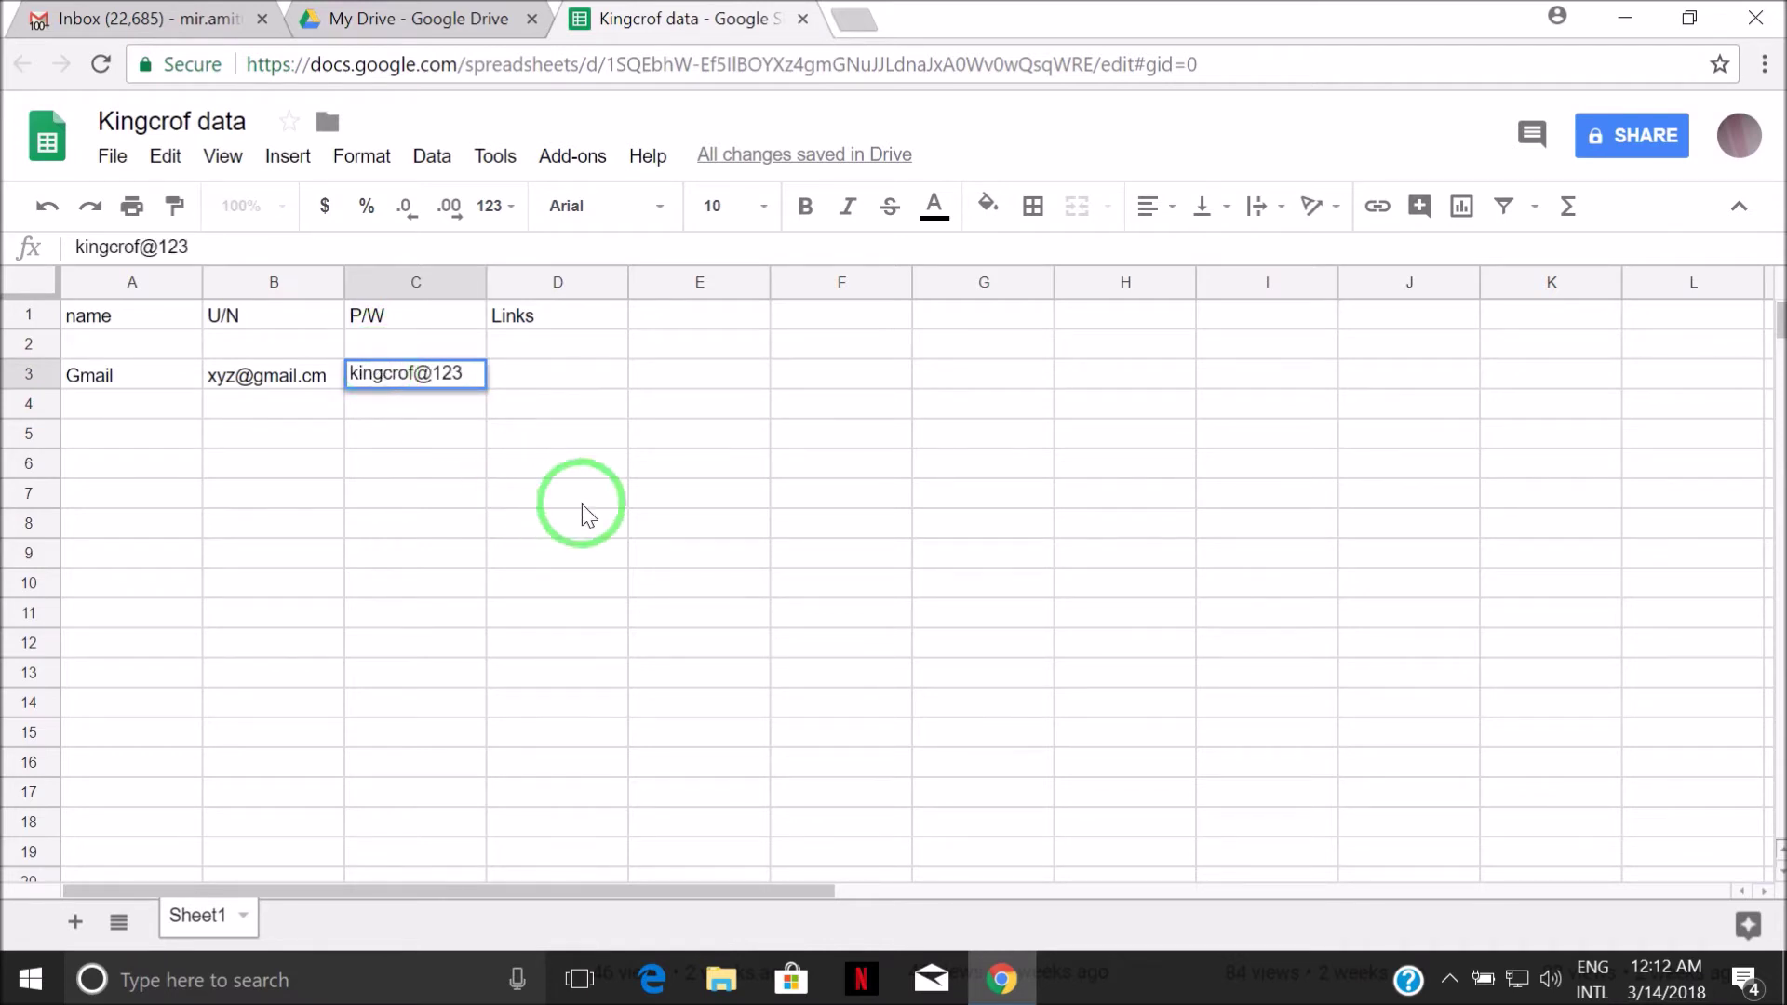
left_click(545, 376)
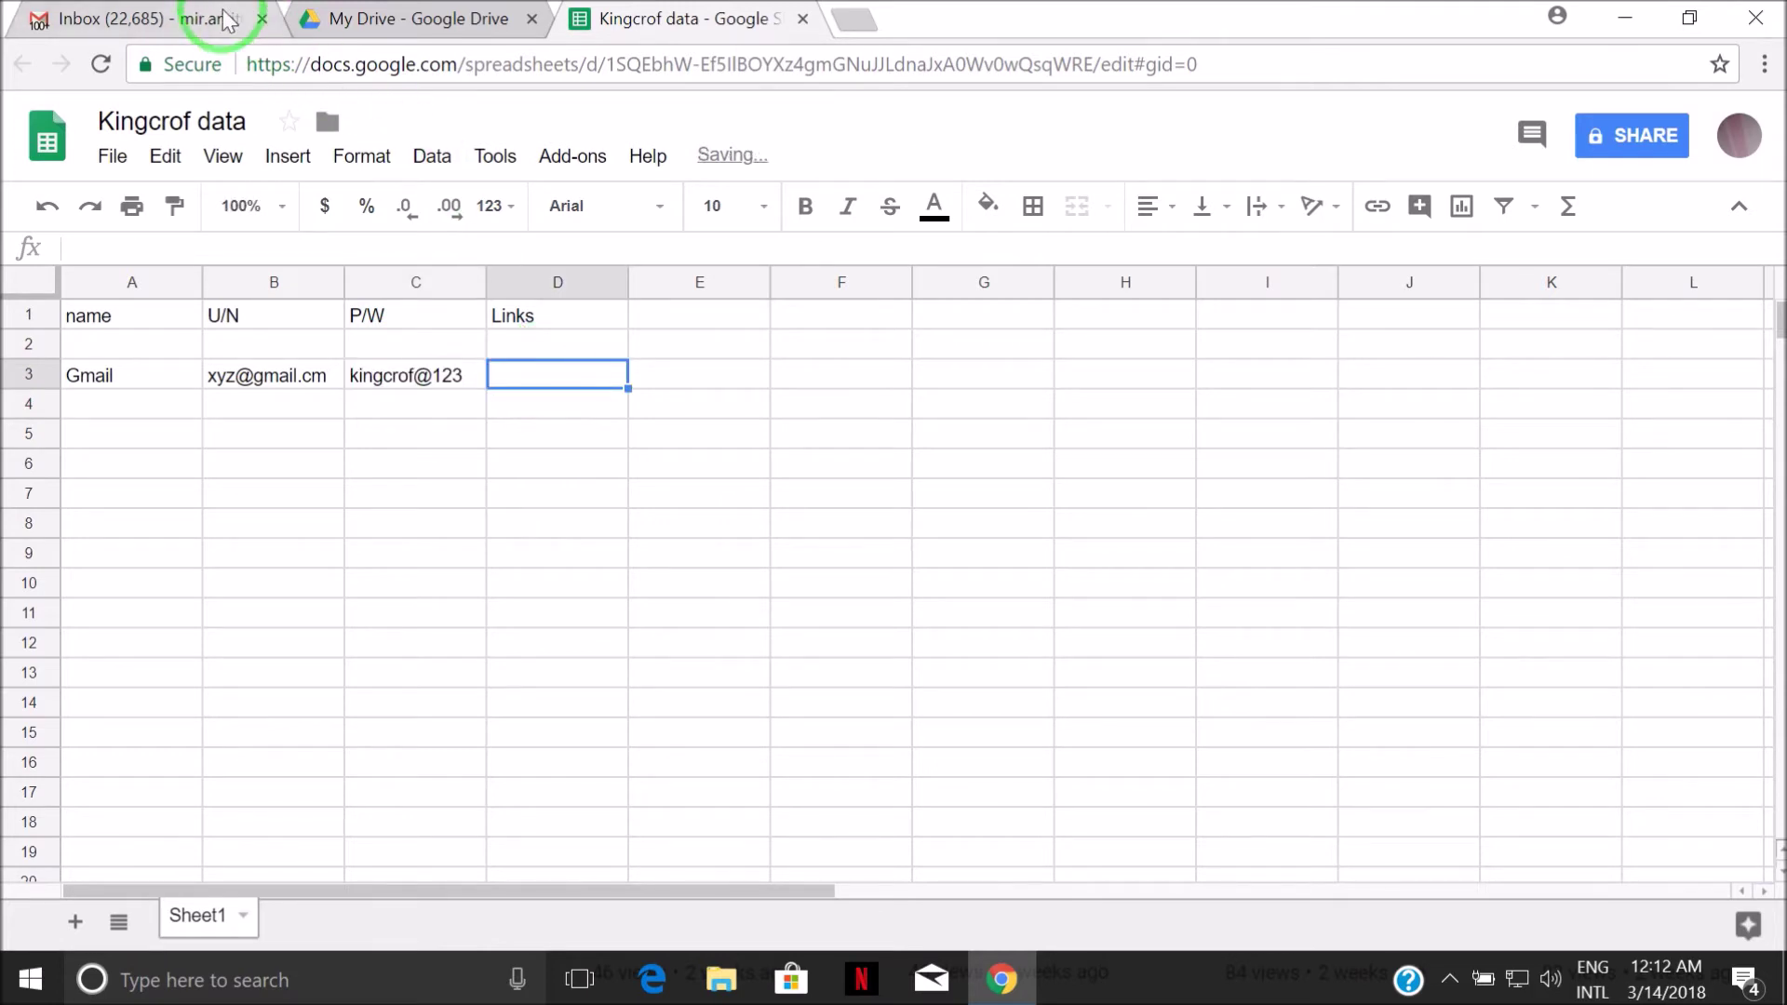
Open gmail.com in a new browser tab
left_click(856, 19)
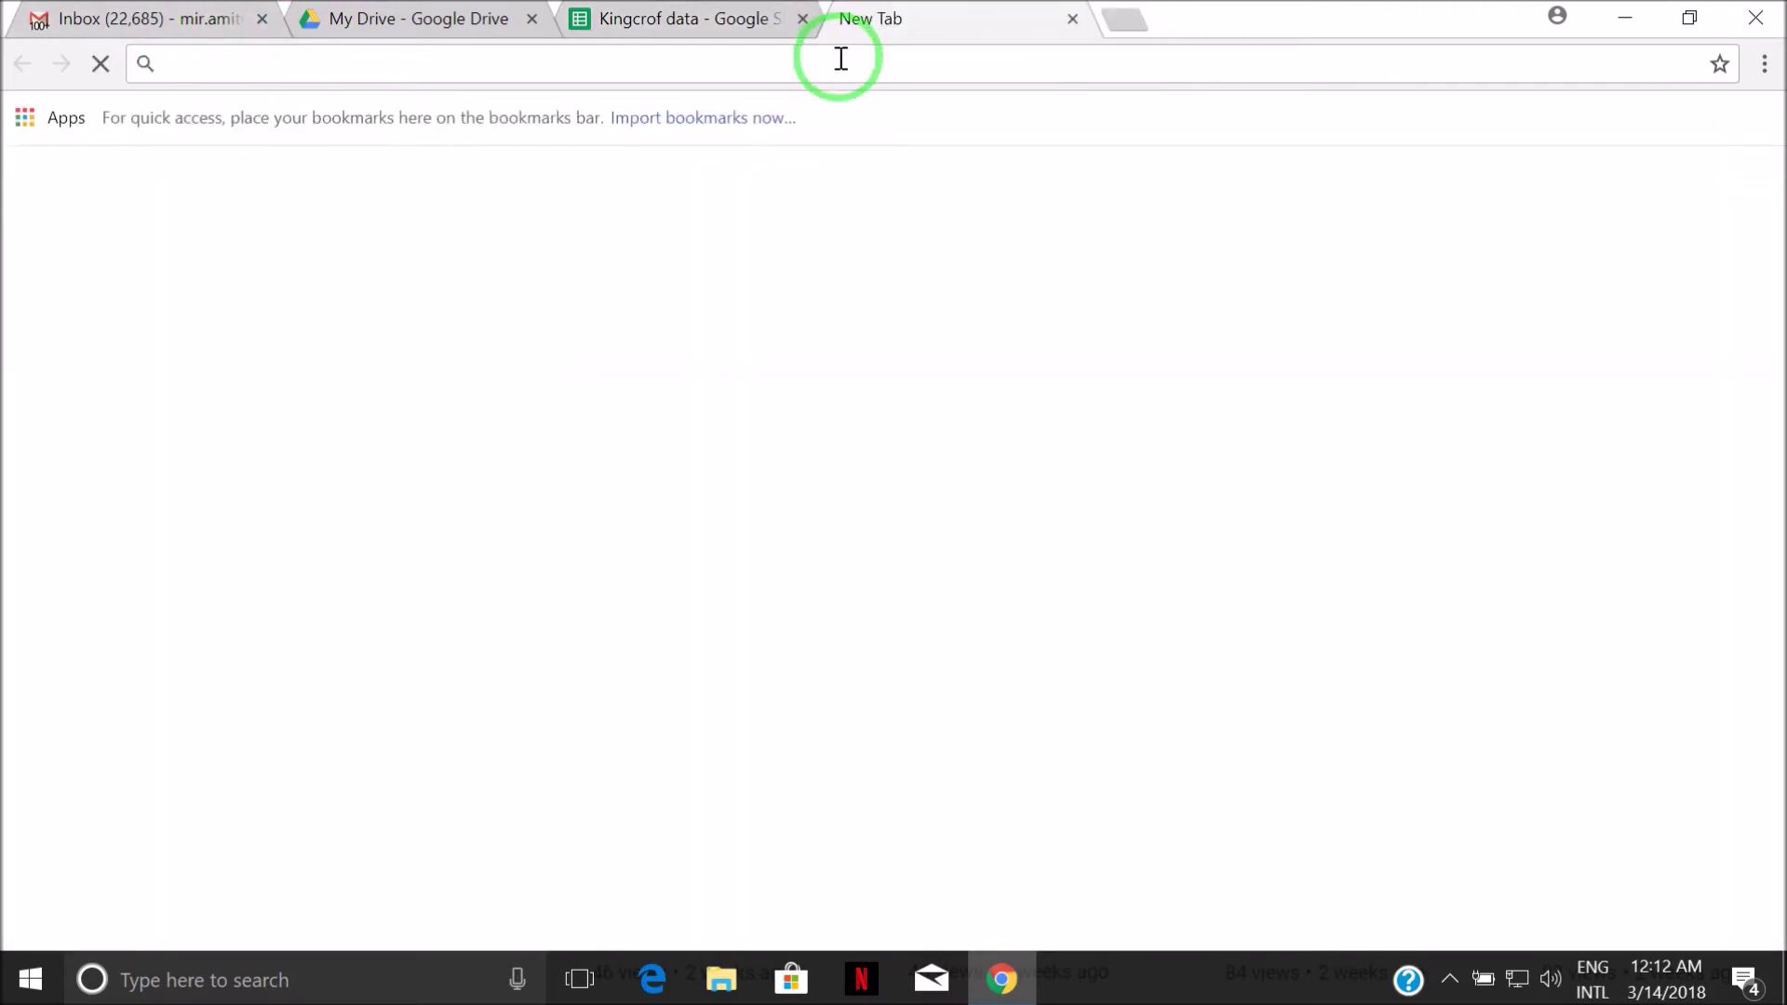
type("gma")
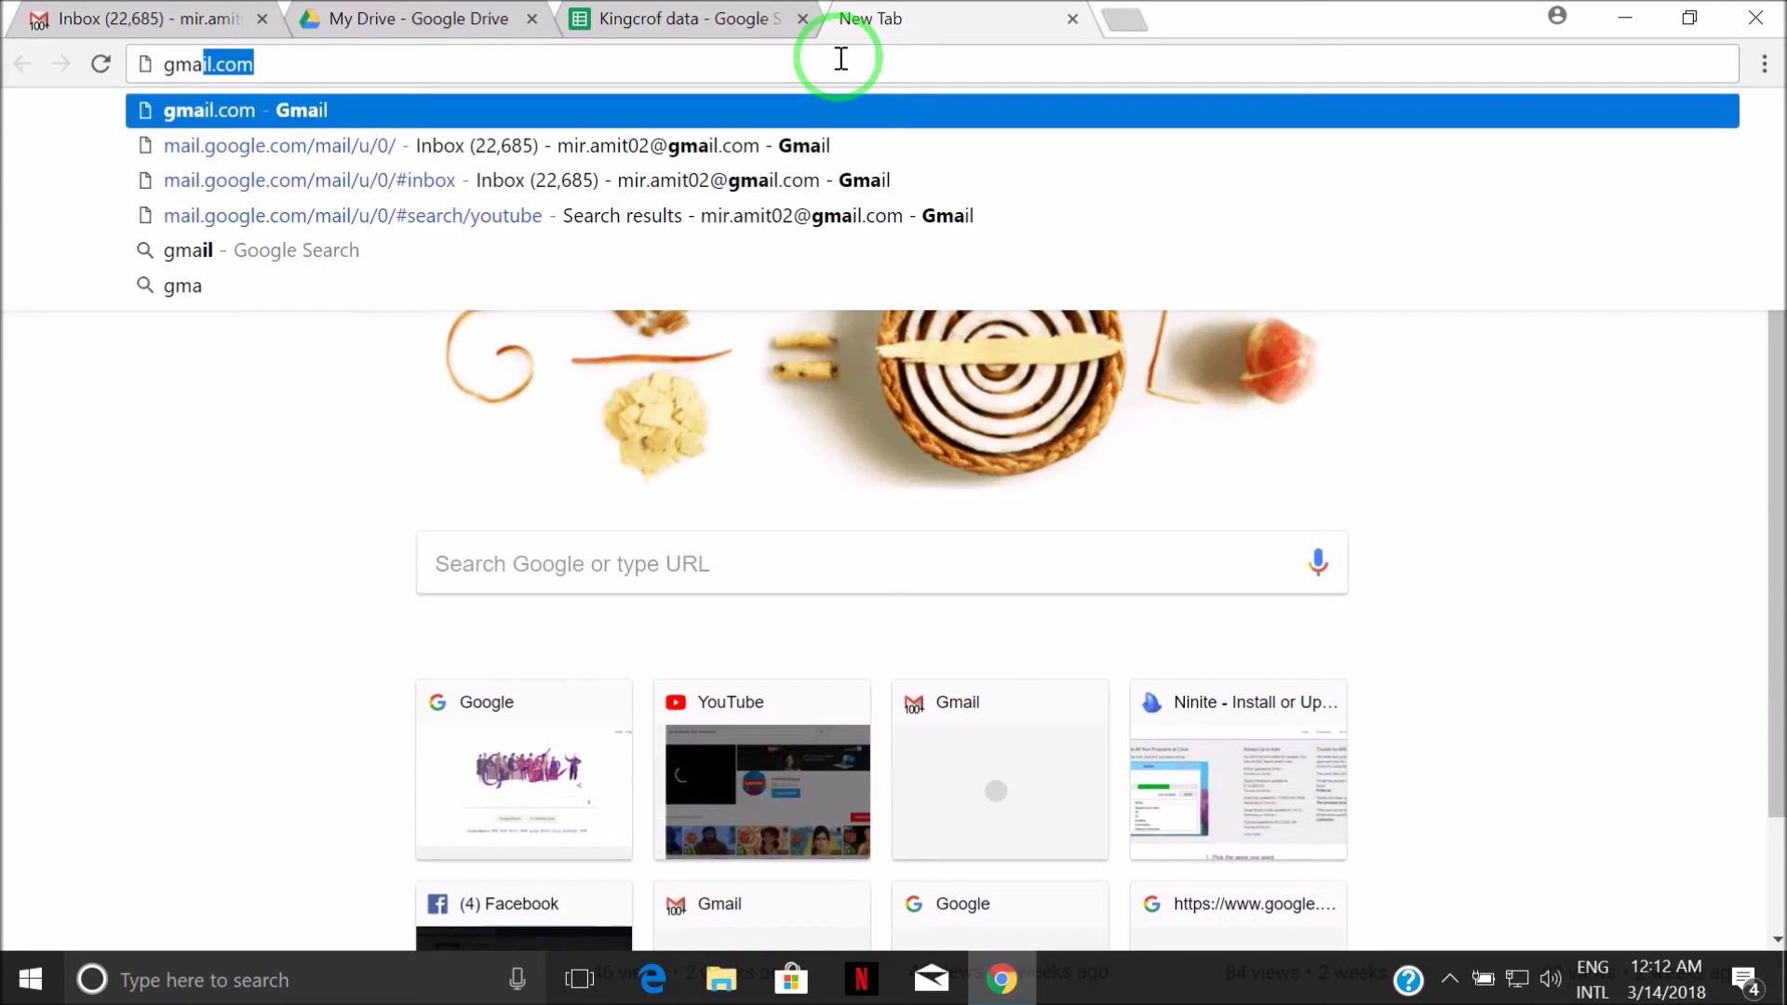
type("il")
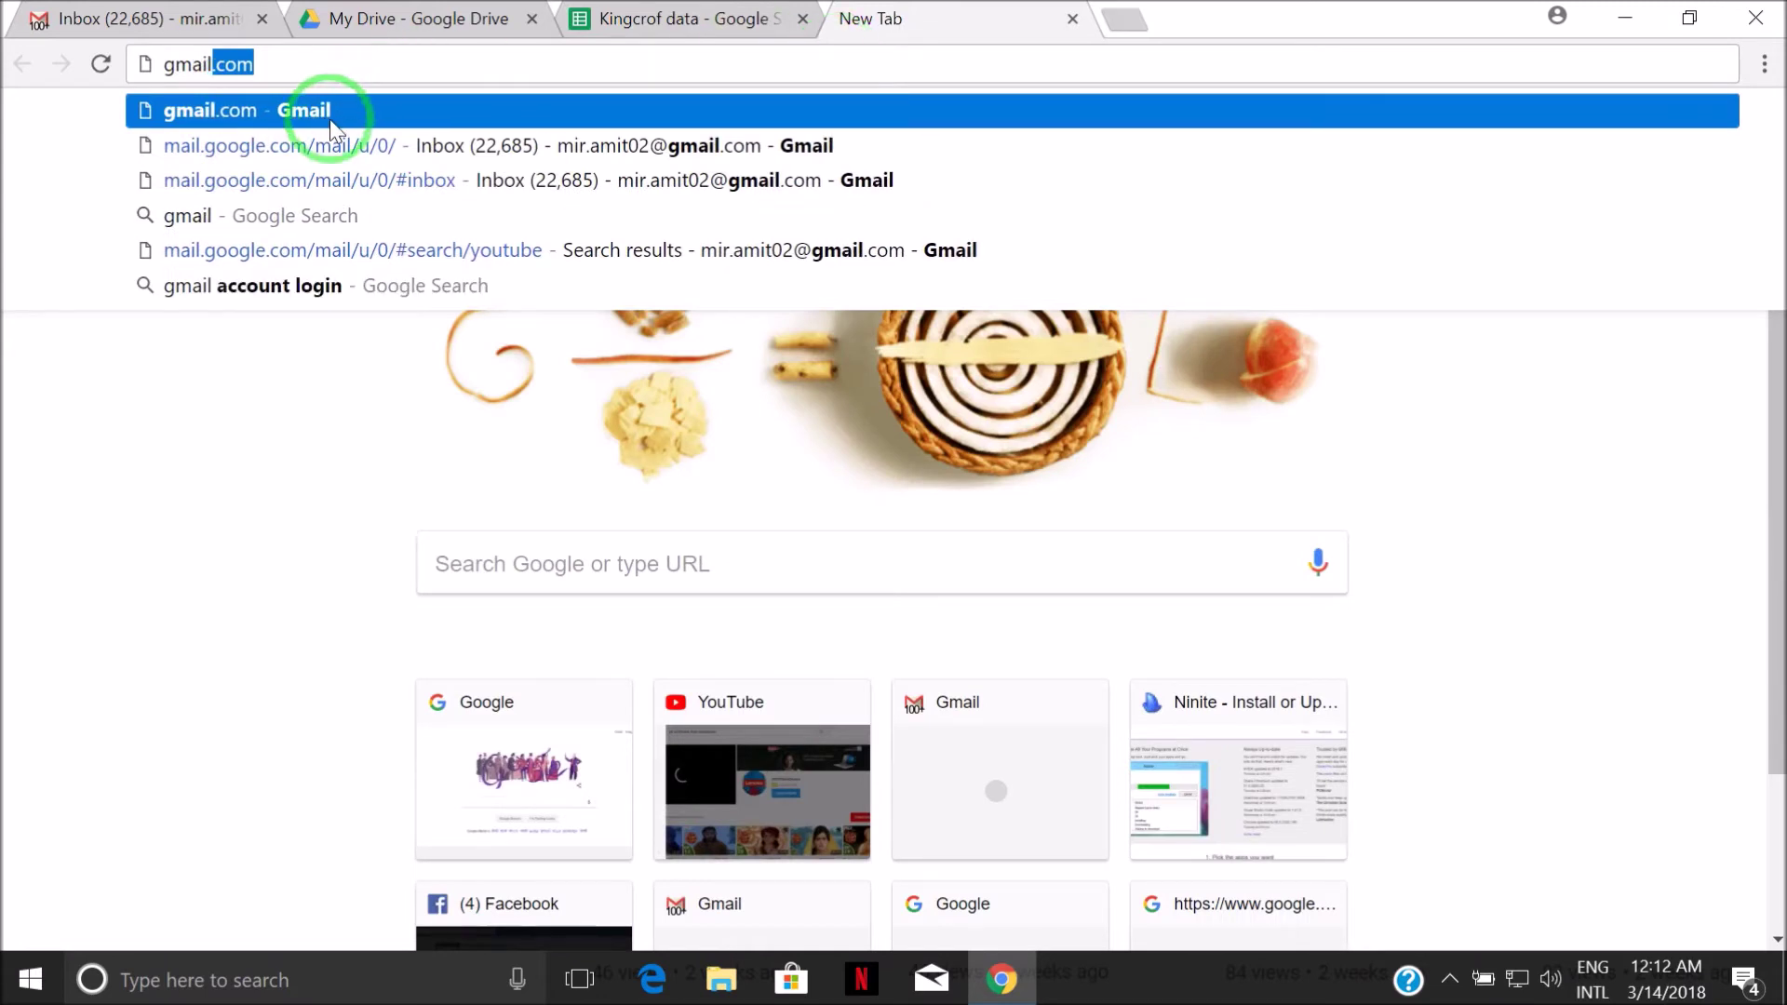
left_click(324, 113)
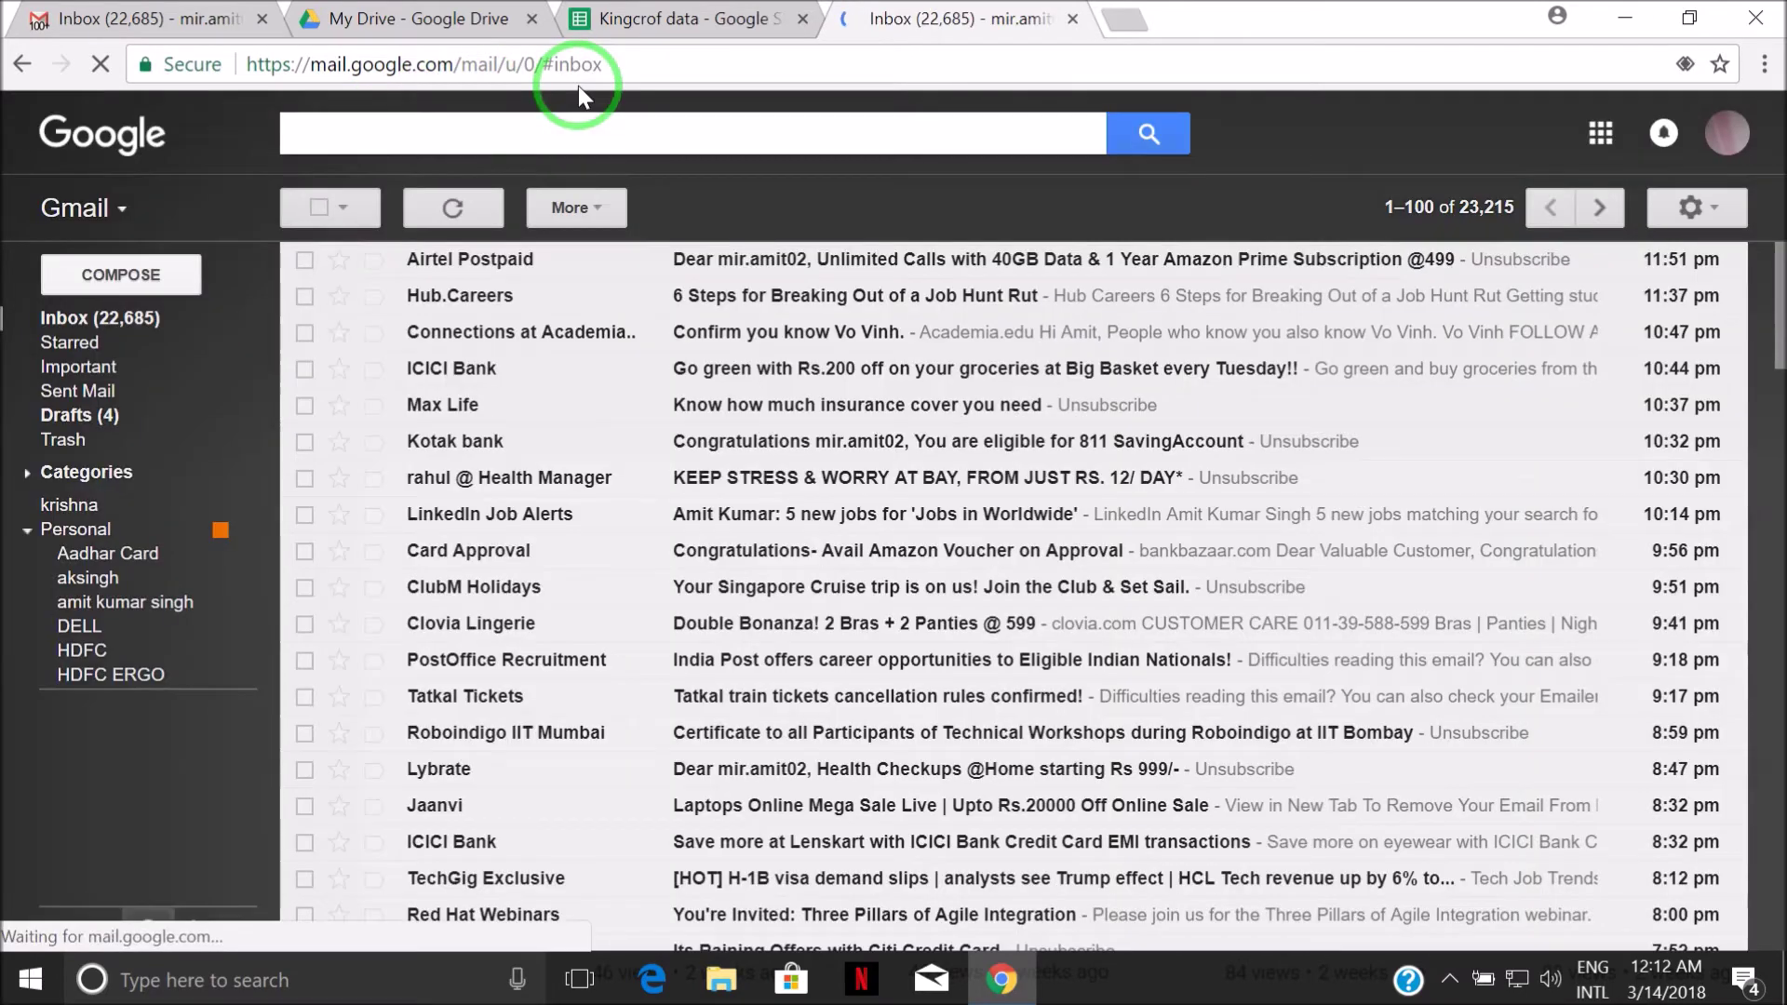
Copy the Gmail sign-in page address from a private window, then return to Kingcrof data
left_click(344, 298, "shift")
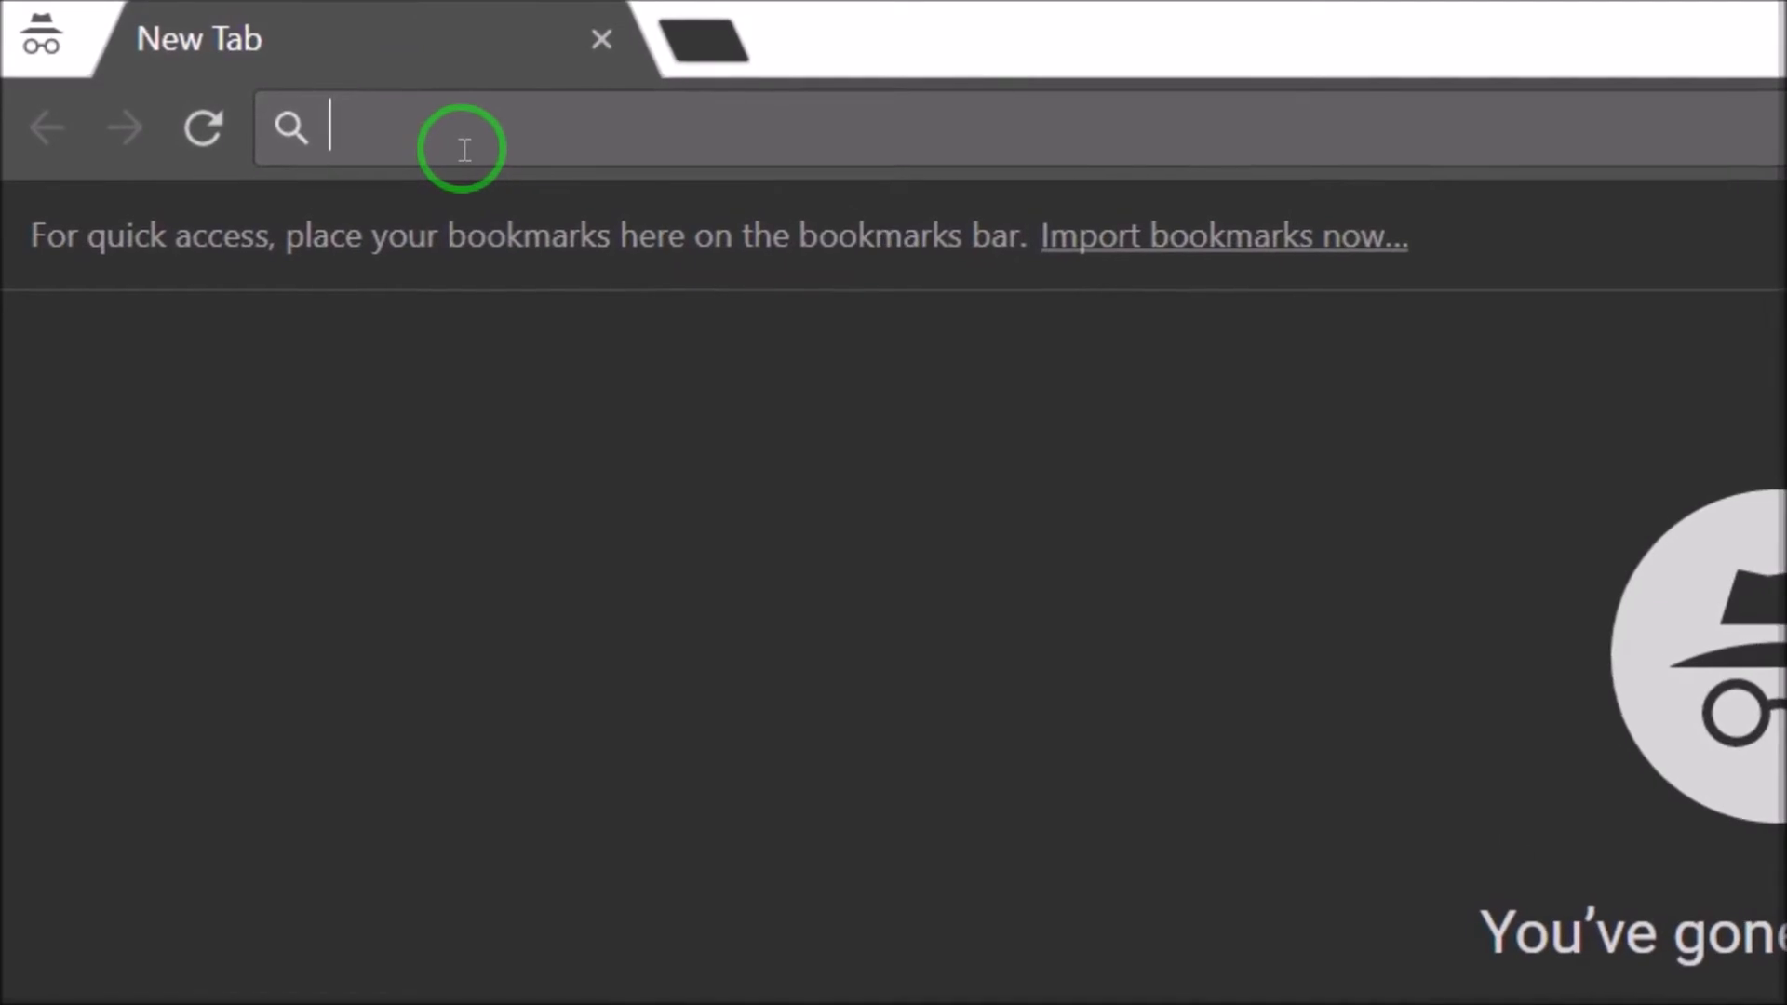
type("gmail.com")
key("Return")
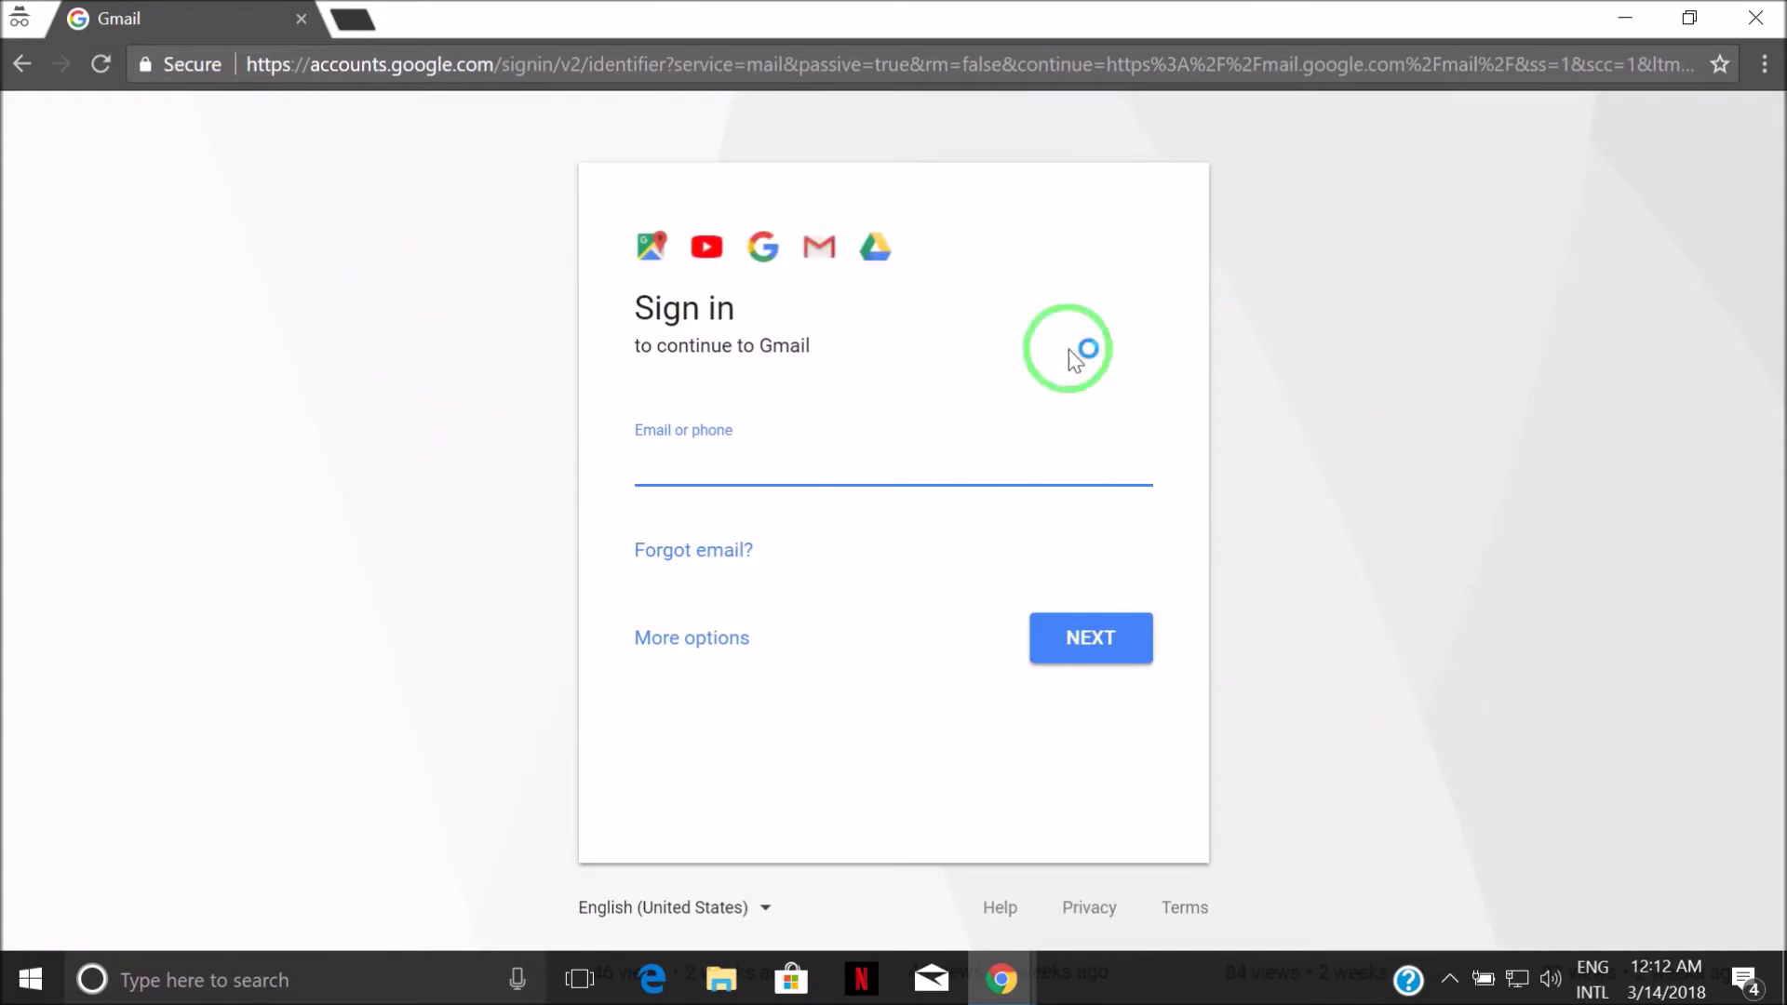
left_click(640, 61)
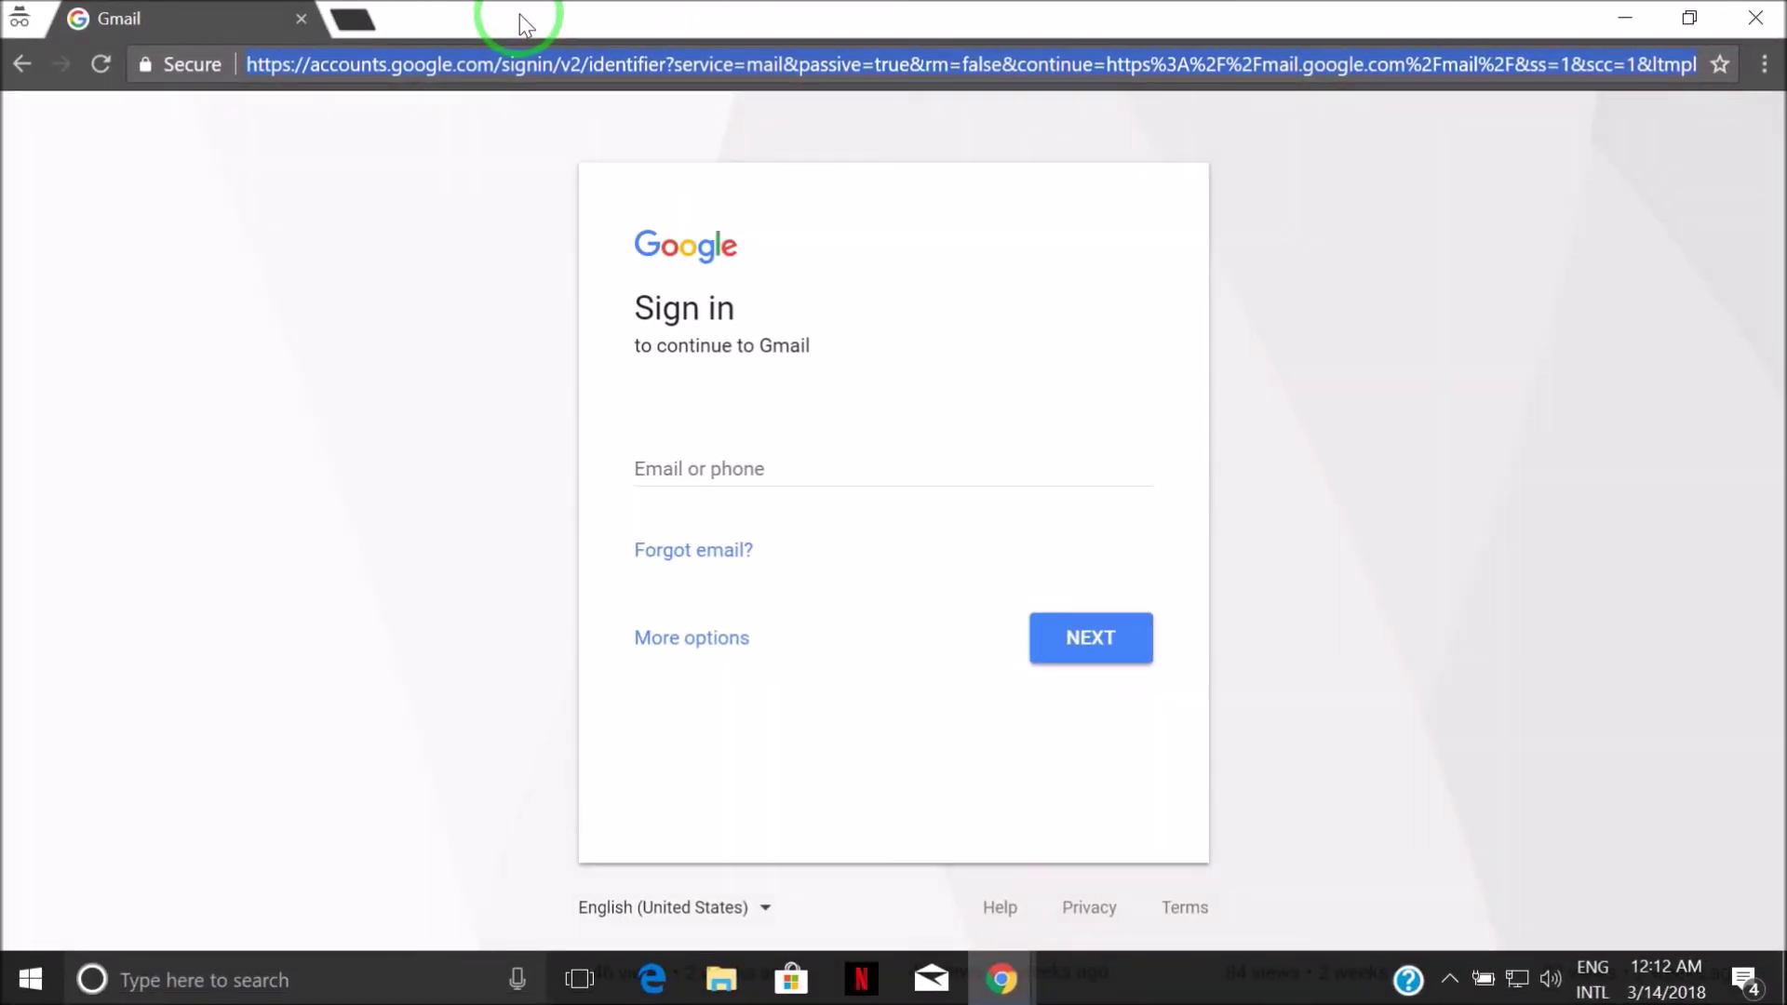
left_click(1748, 17)
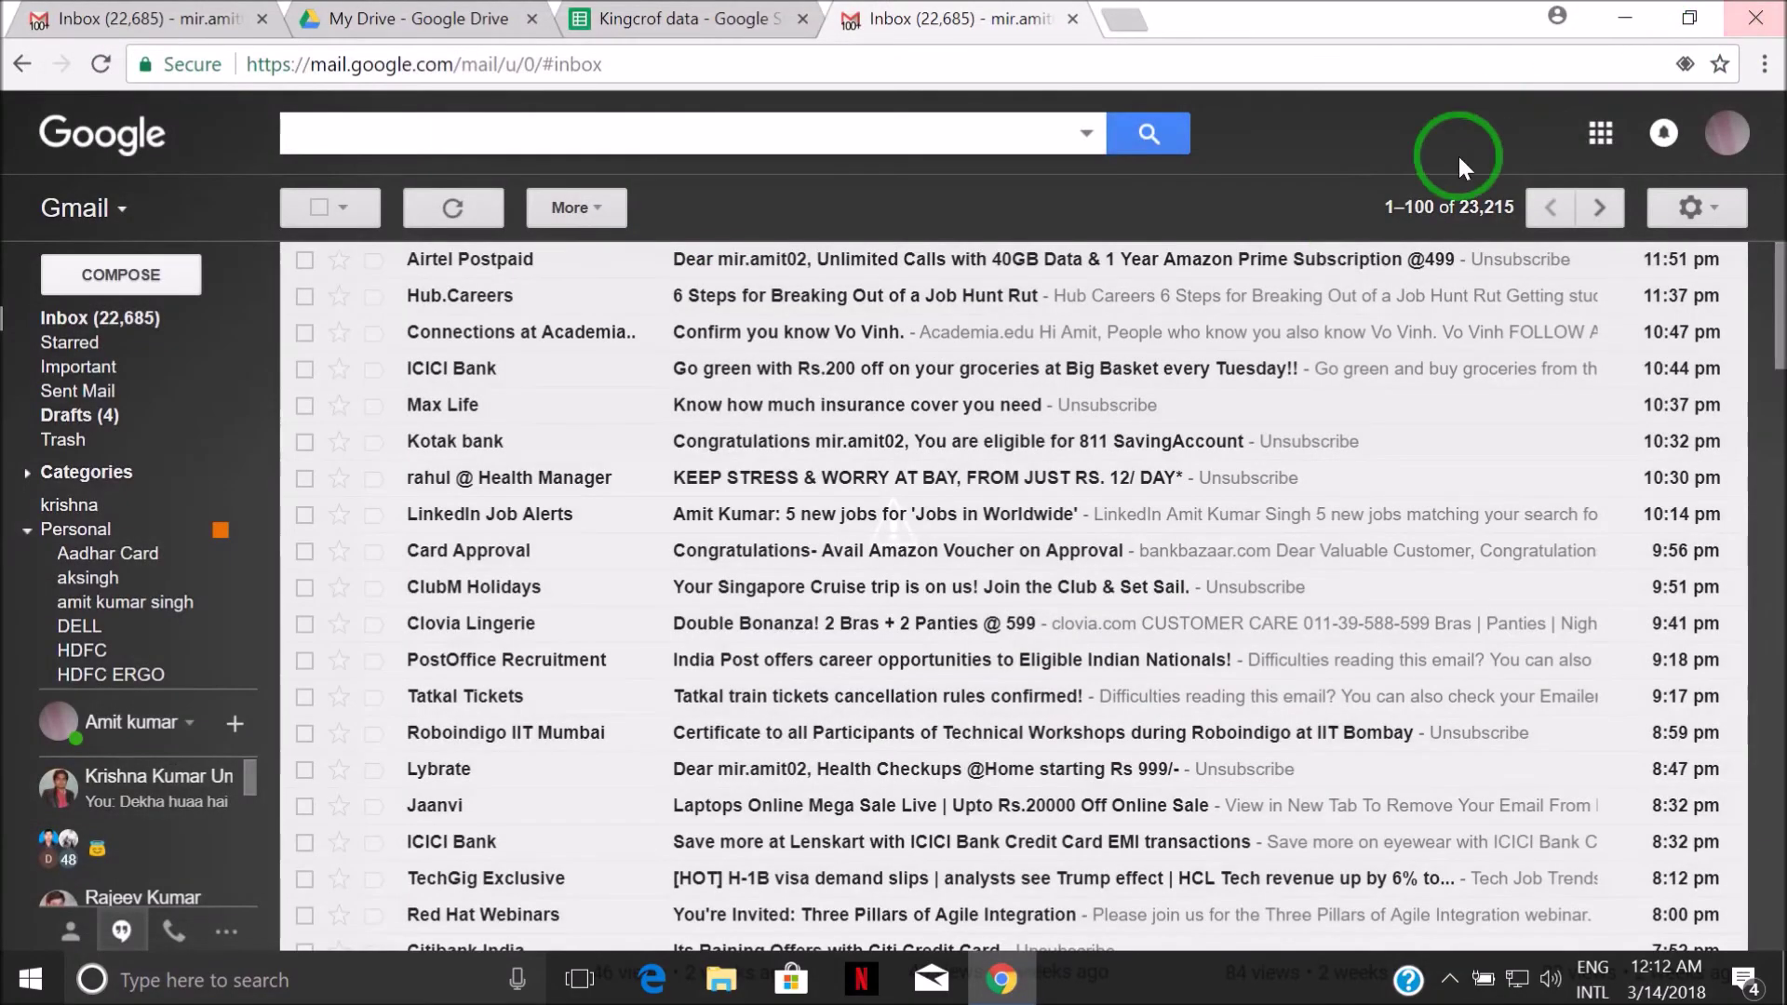
left_click(712, 21)
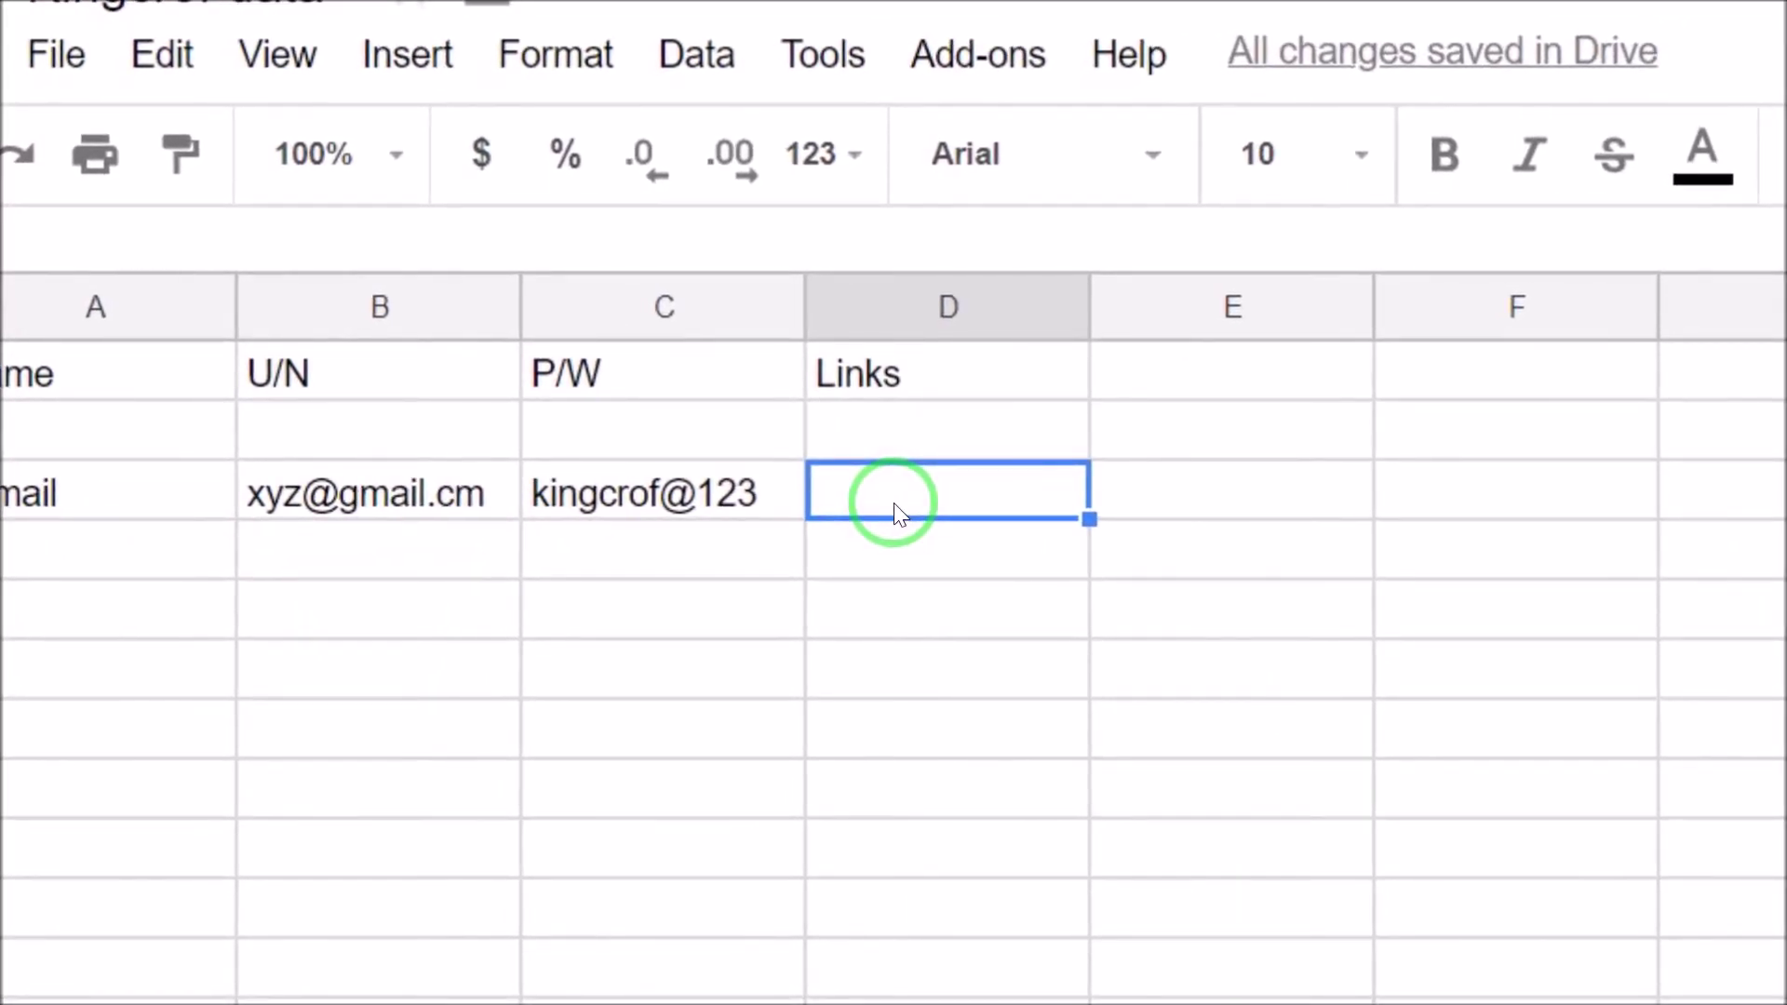
Paste the Gmail sign-in link into D3 and widen column D to fit it
key("ctrl+v")
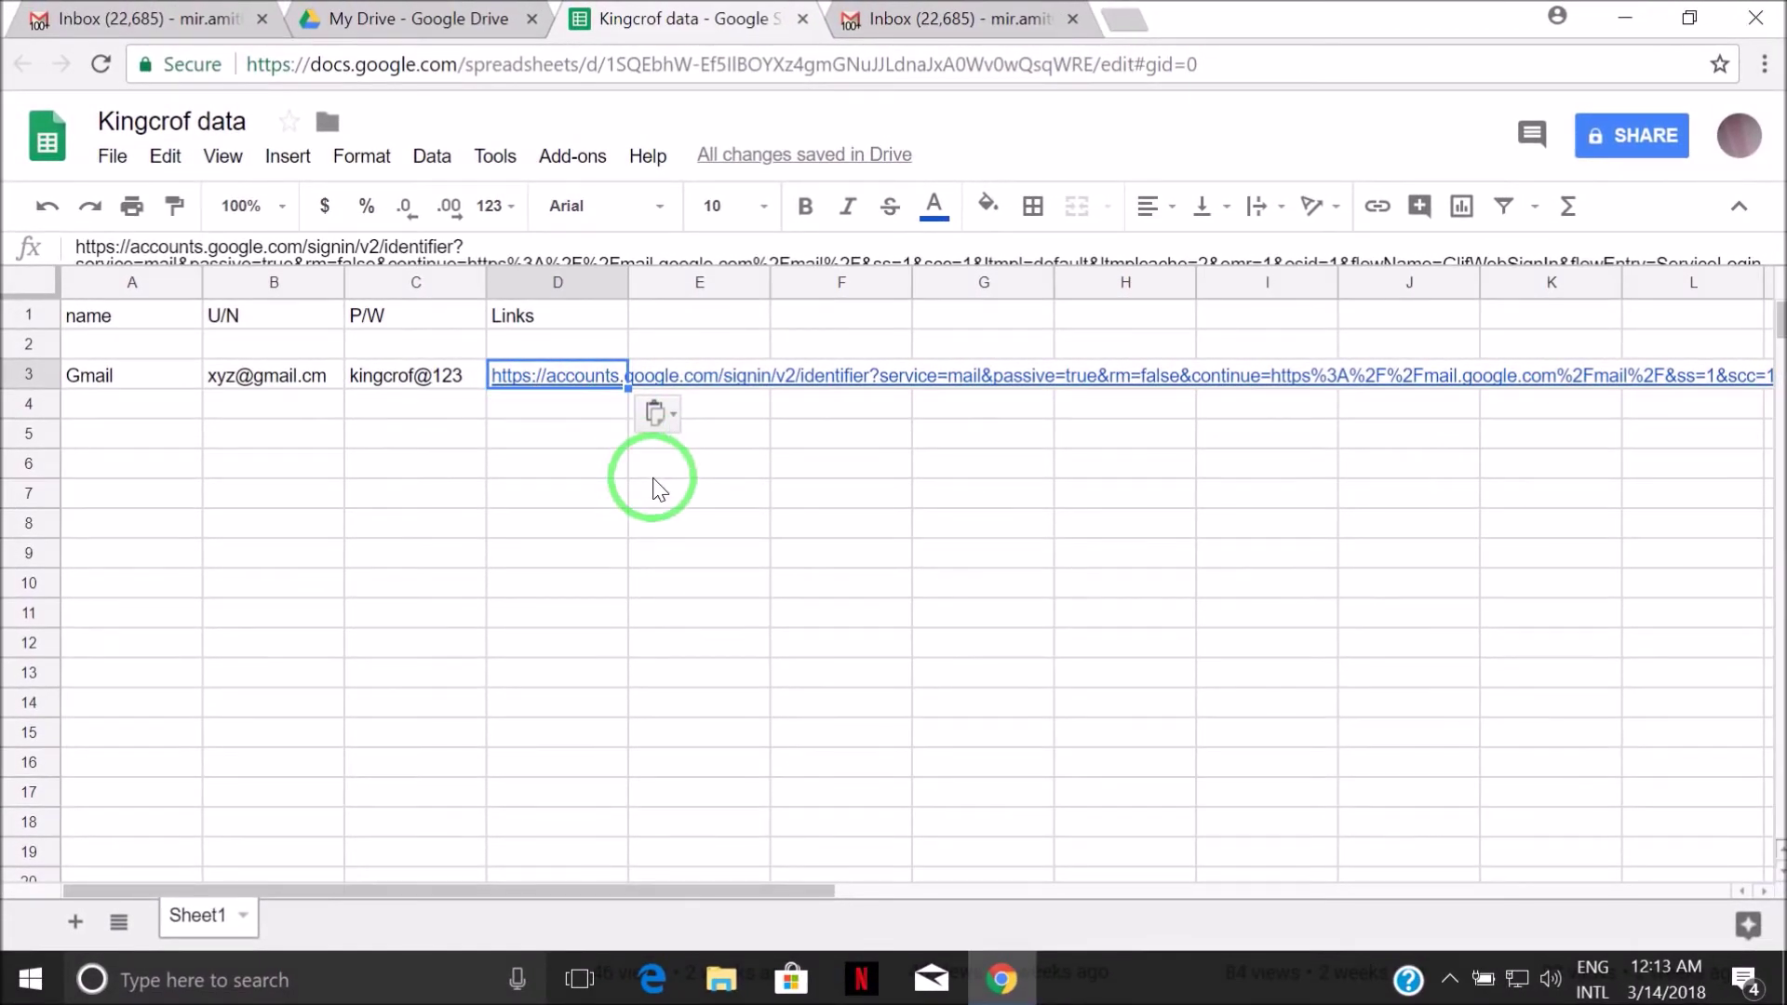
left_click(653, 475)
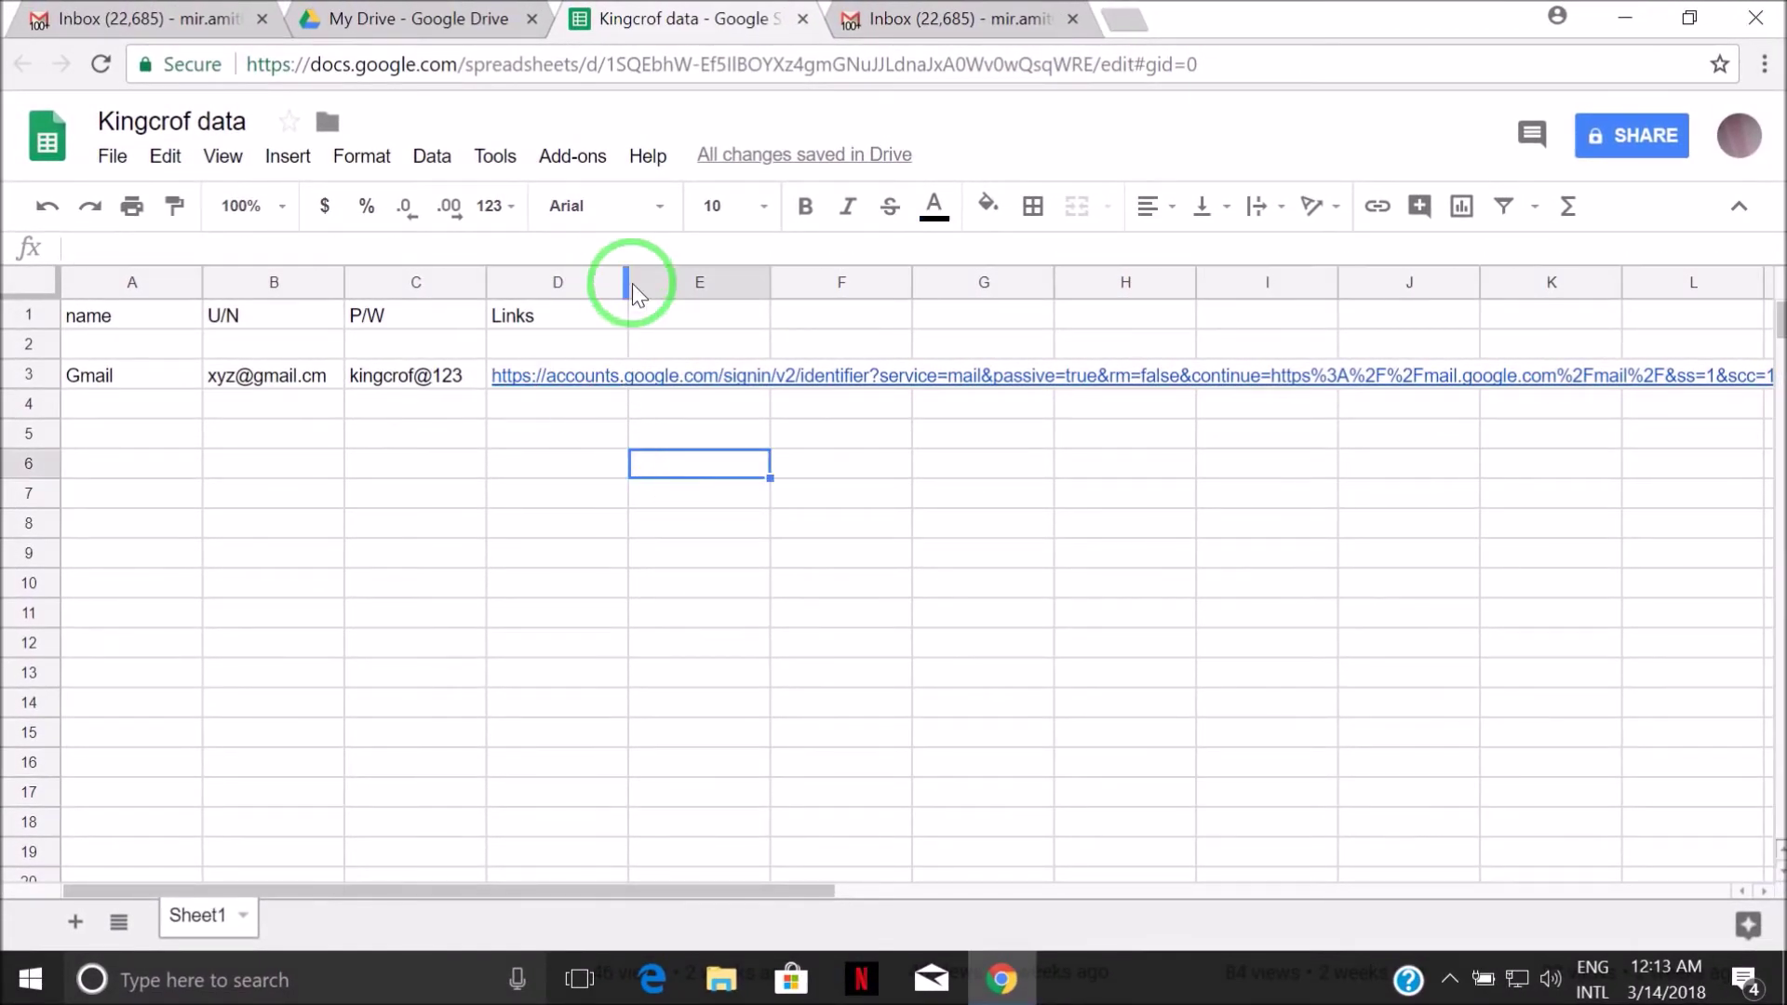
left_click_drag(628, 279, 934, 279)
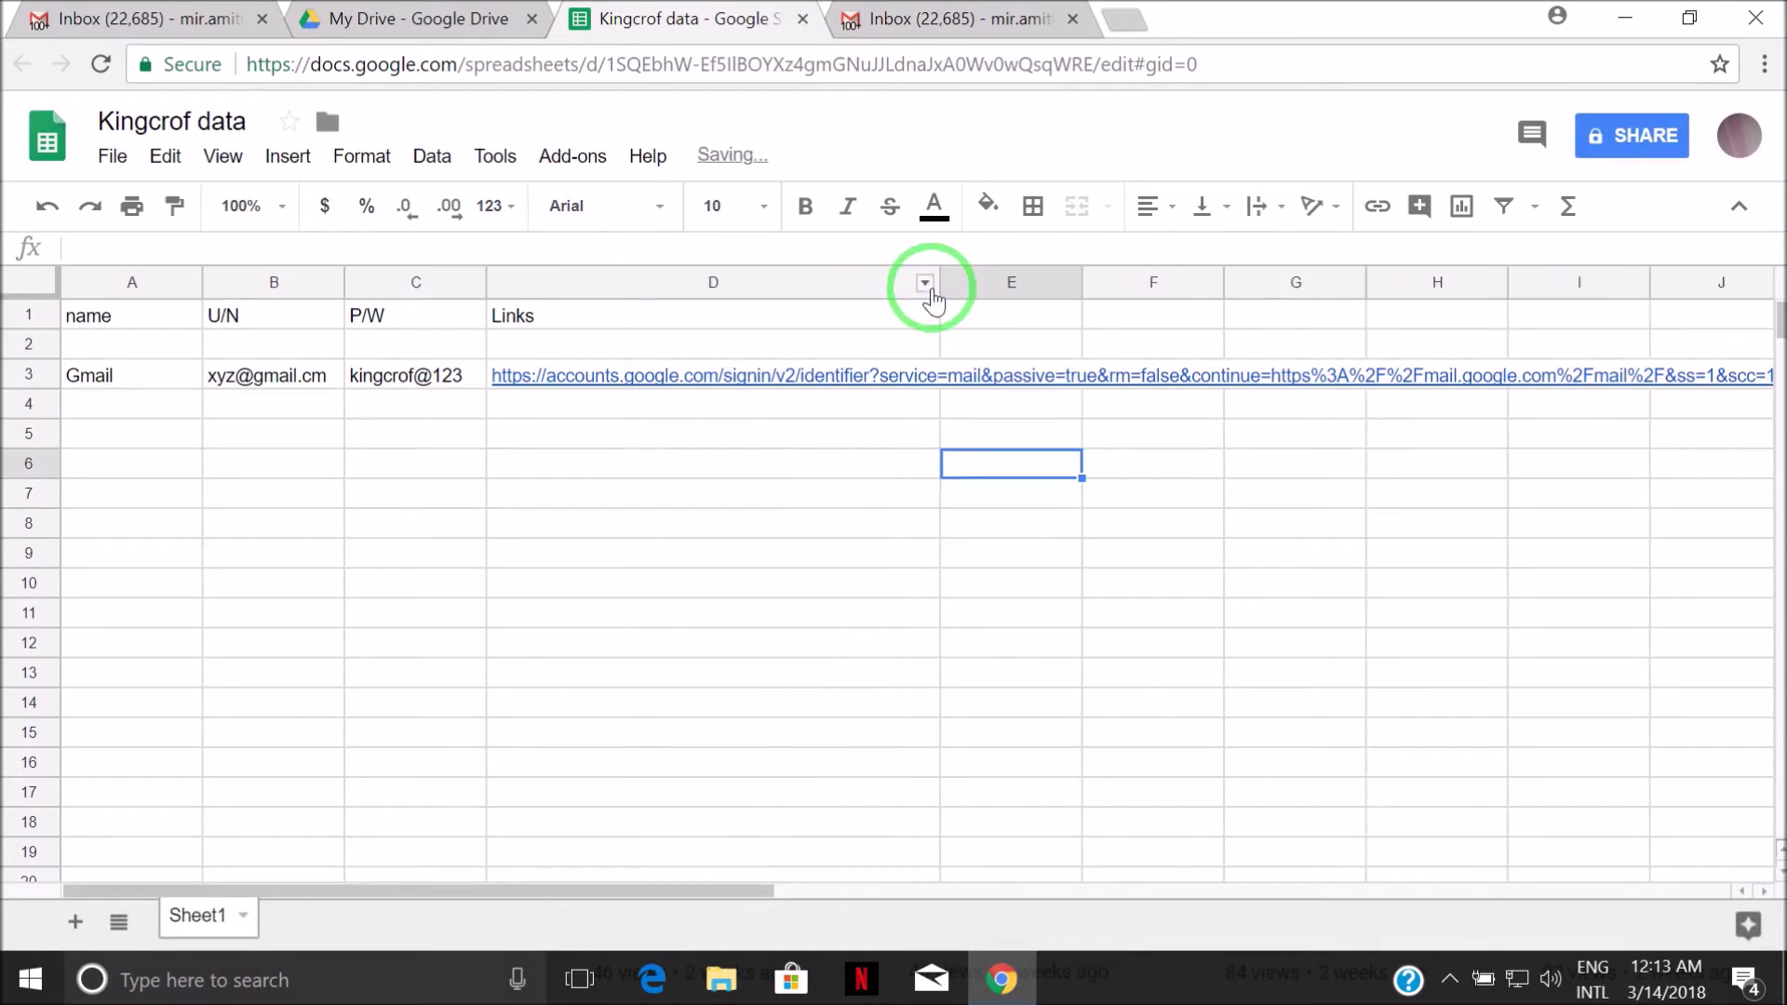
left_click(719, 607)
Review the completed Gmail row, then select A5 for the hdfc entry
left_click(555, 382)
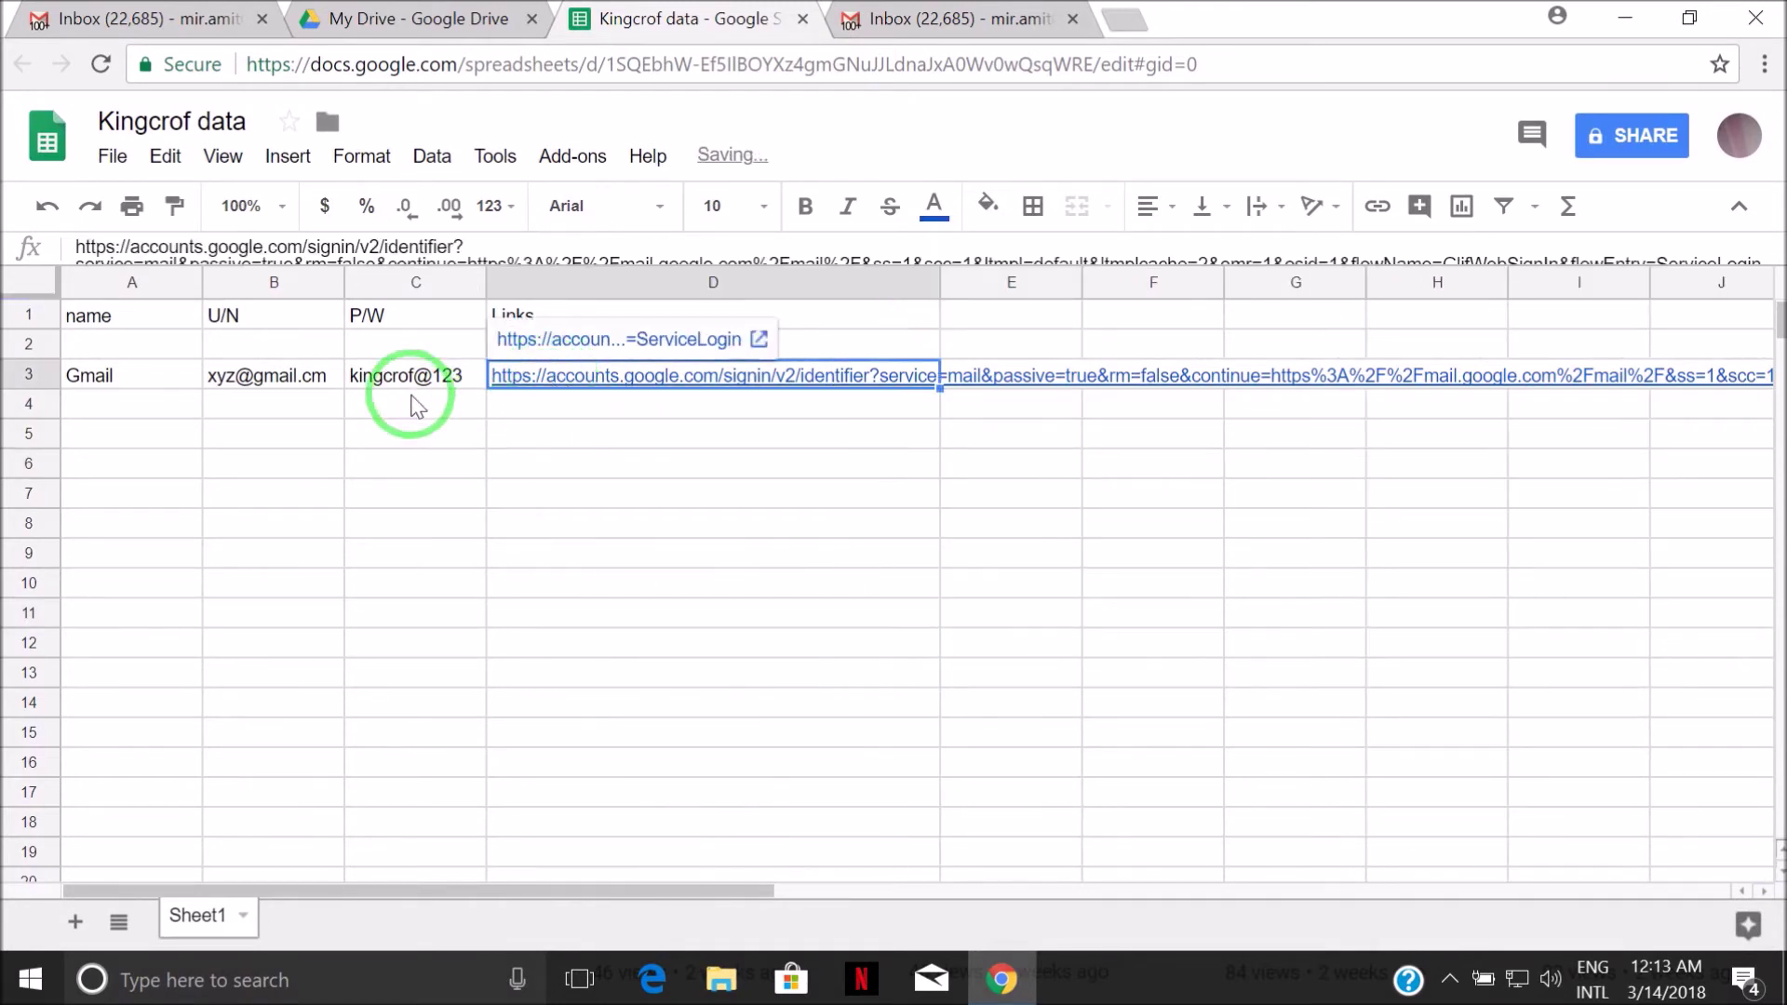
left_click(400, 379)
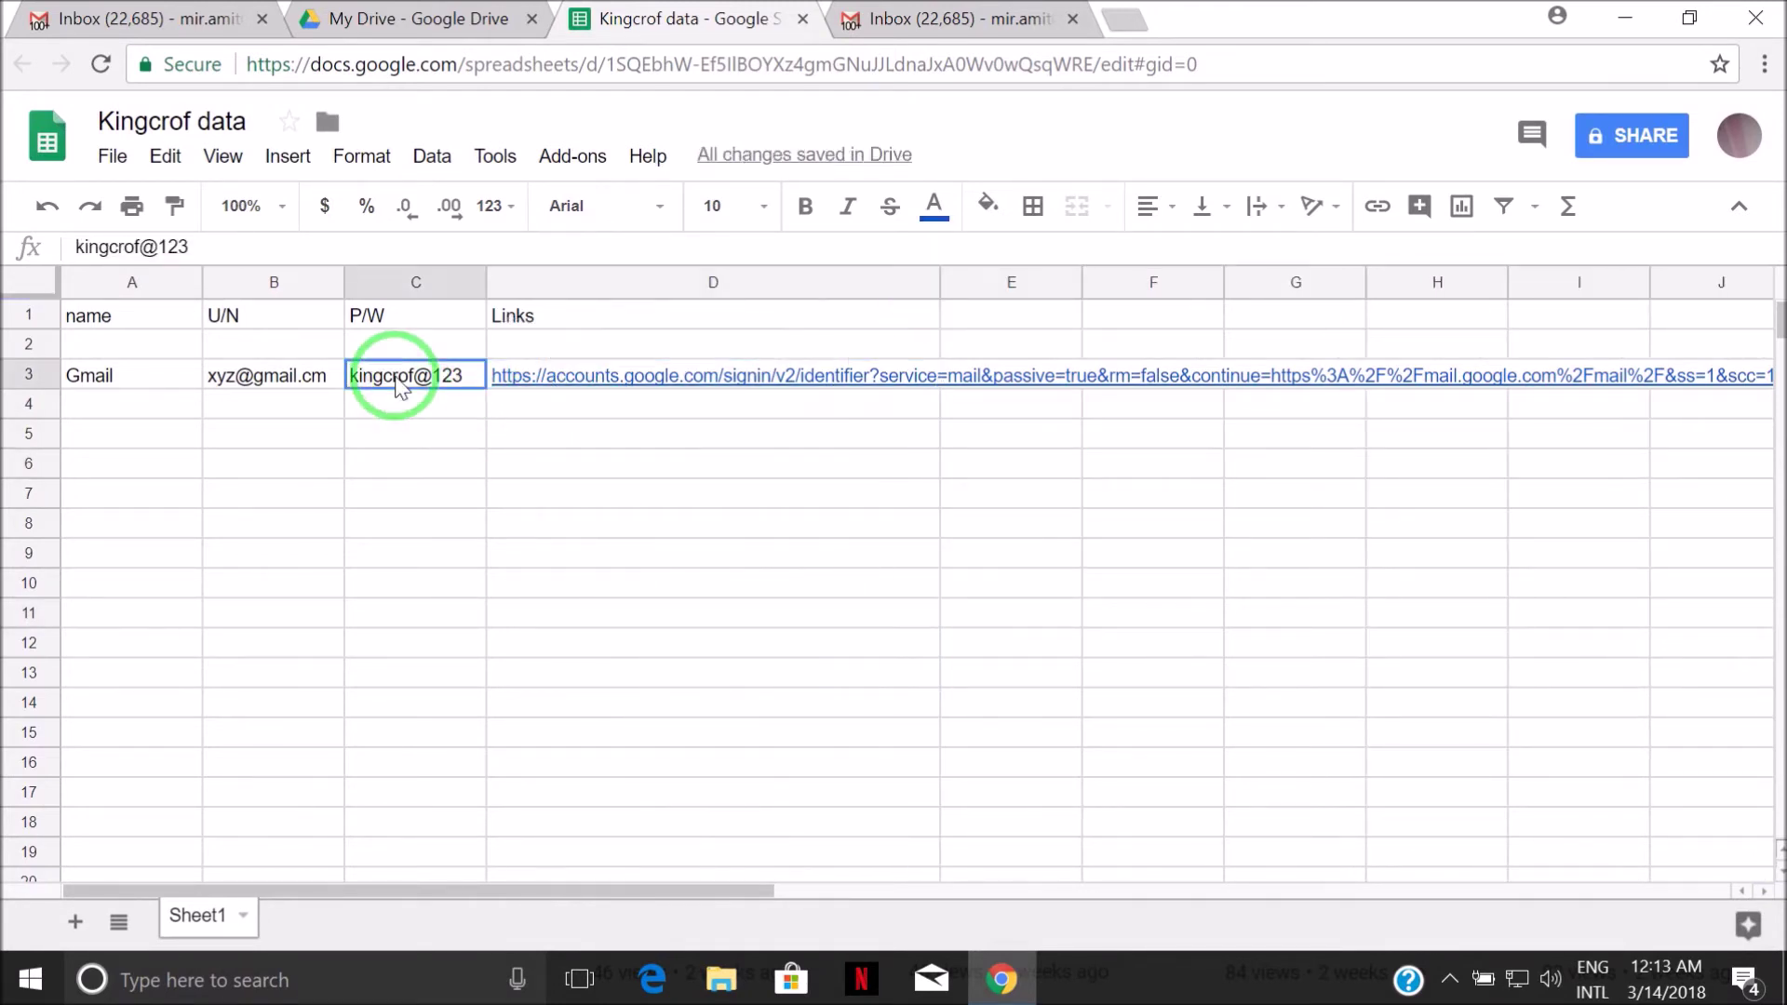
left_click(238, 383)
left_click(130, 381)
left_click(101, 437)
type("hdfc")
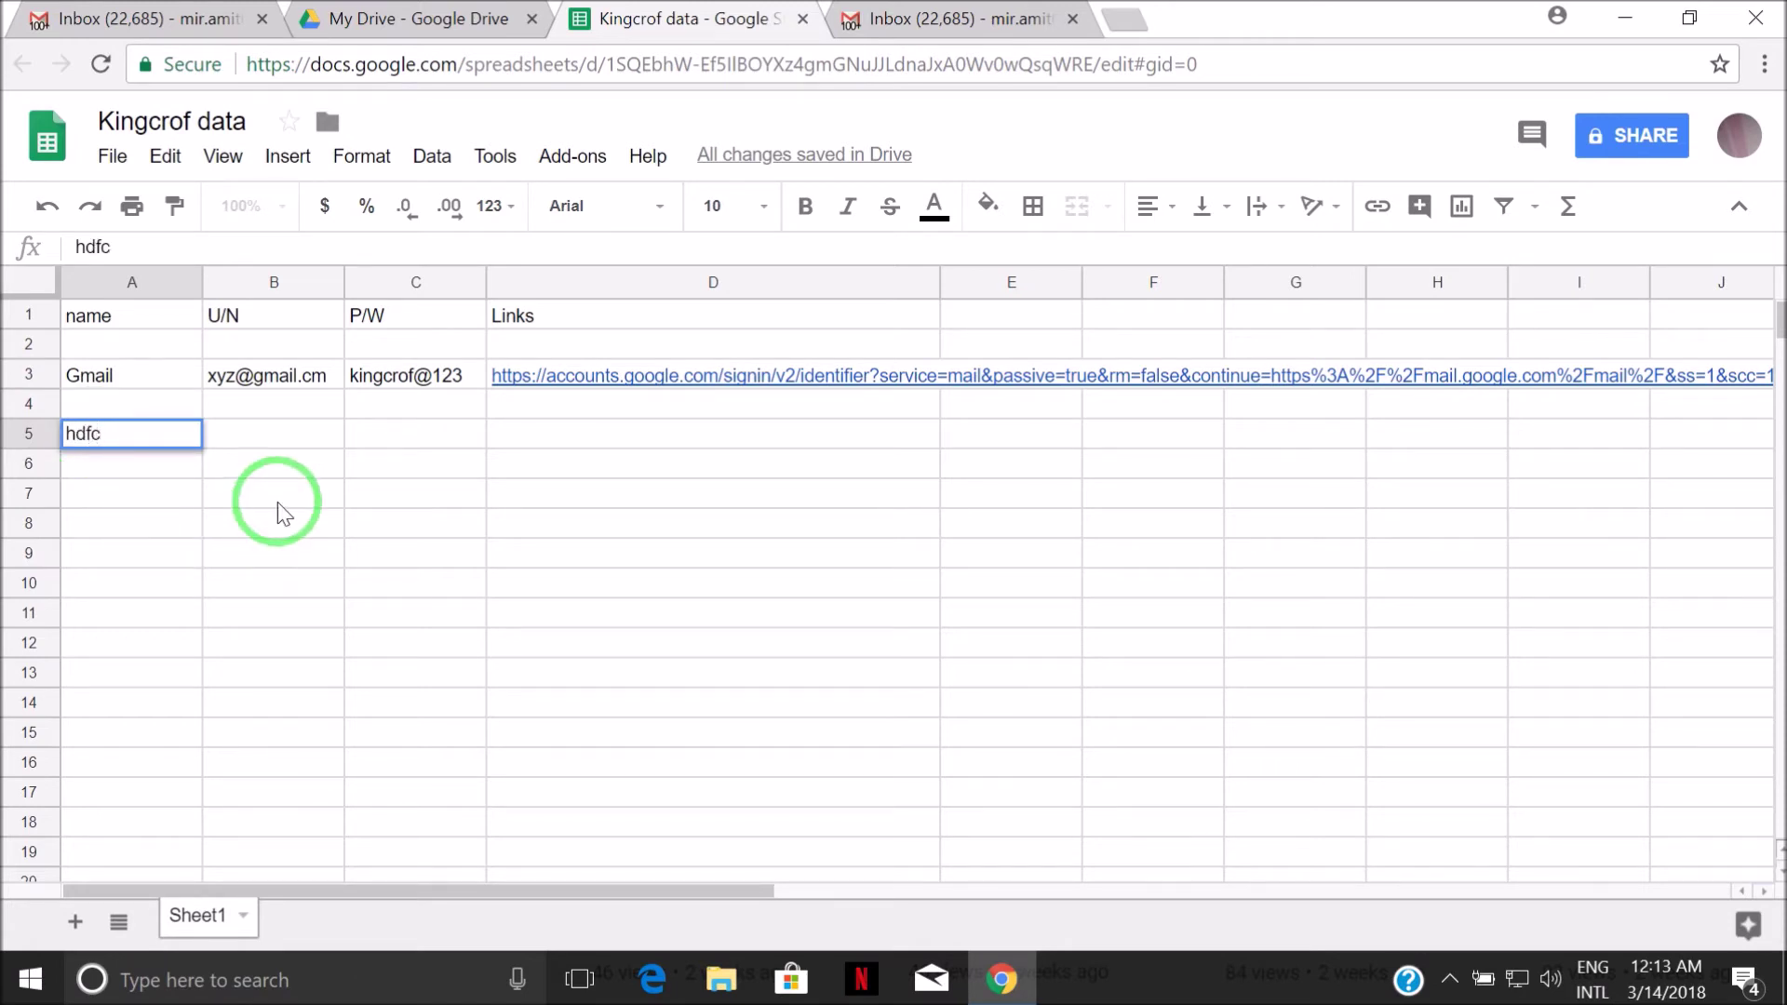
Enter the hdfc username in B5, move to password cell C5, and open an incognito window
left_click(272, 452)
type("kingcrof")
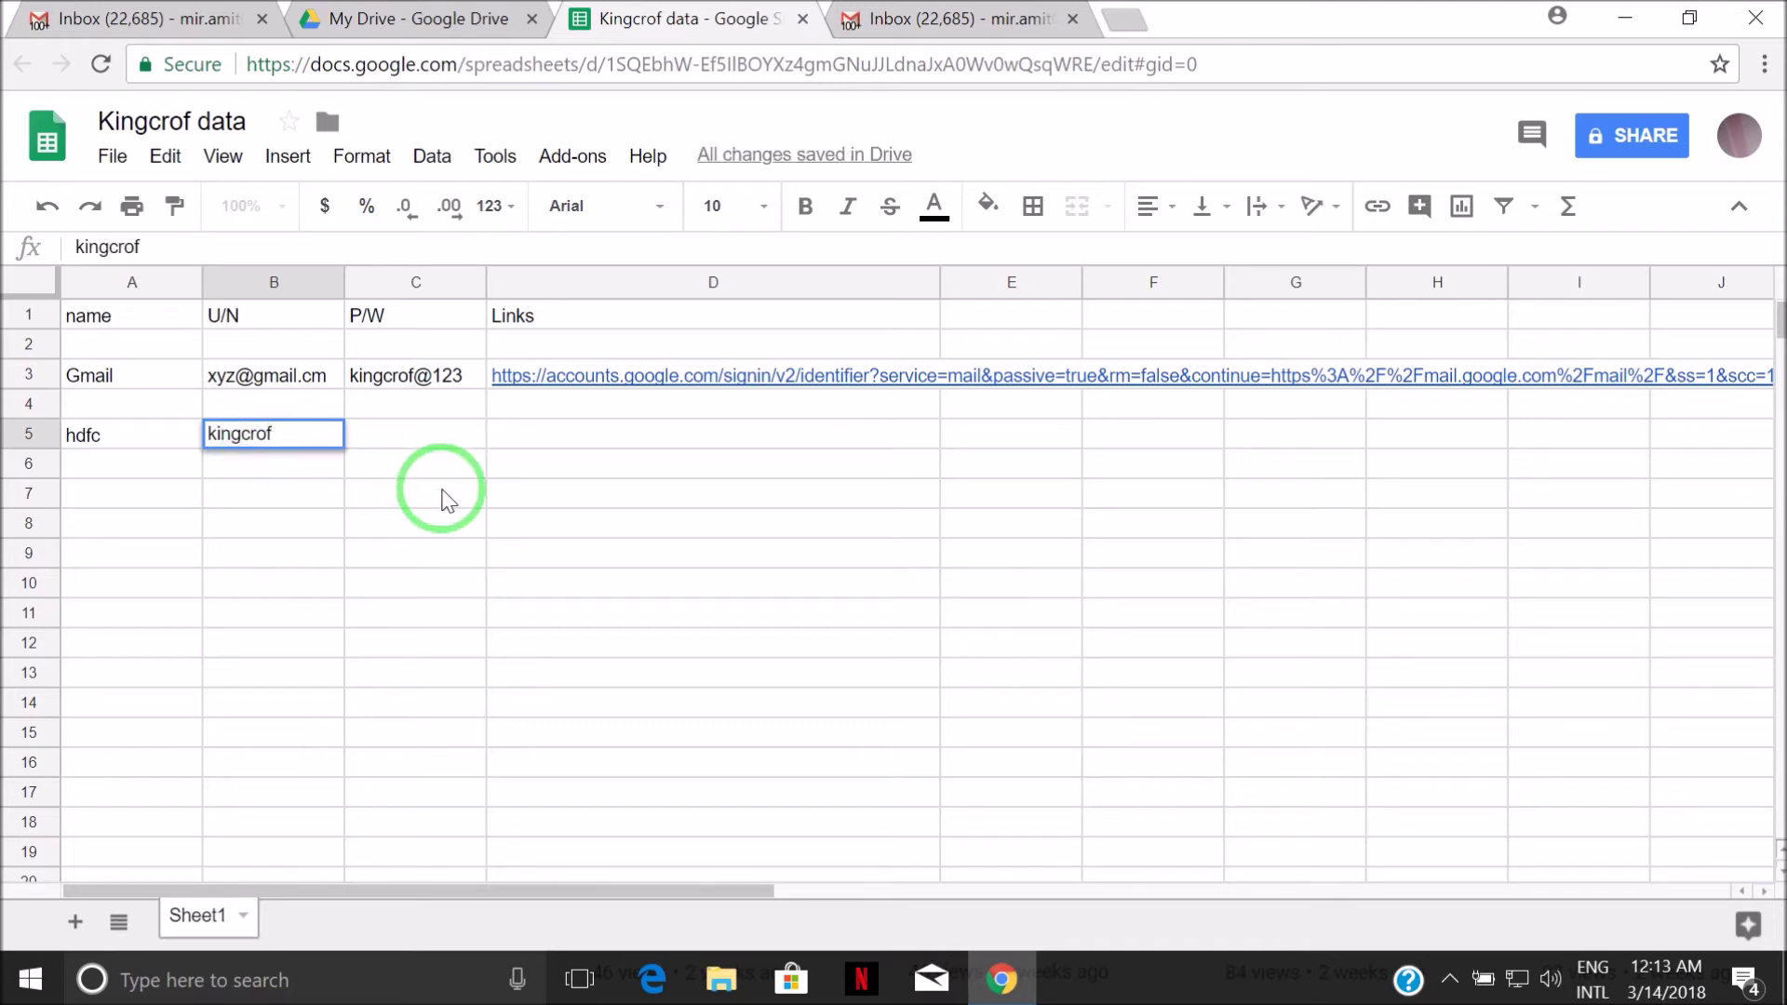
left_click(407, 446)
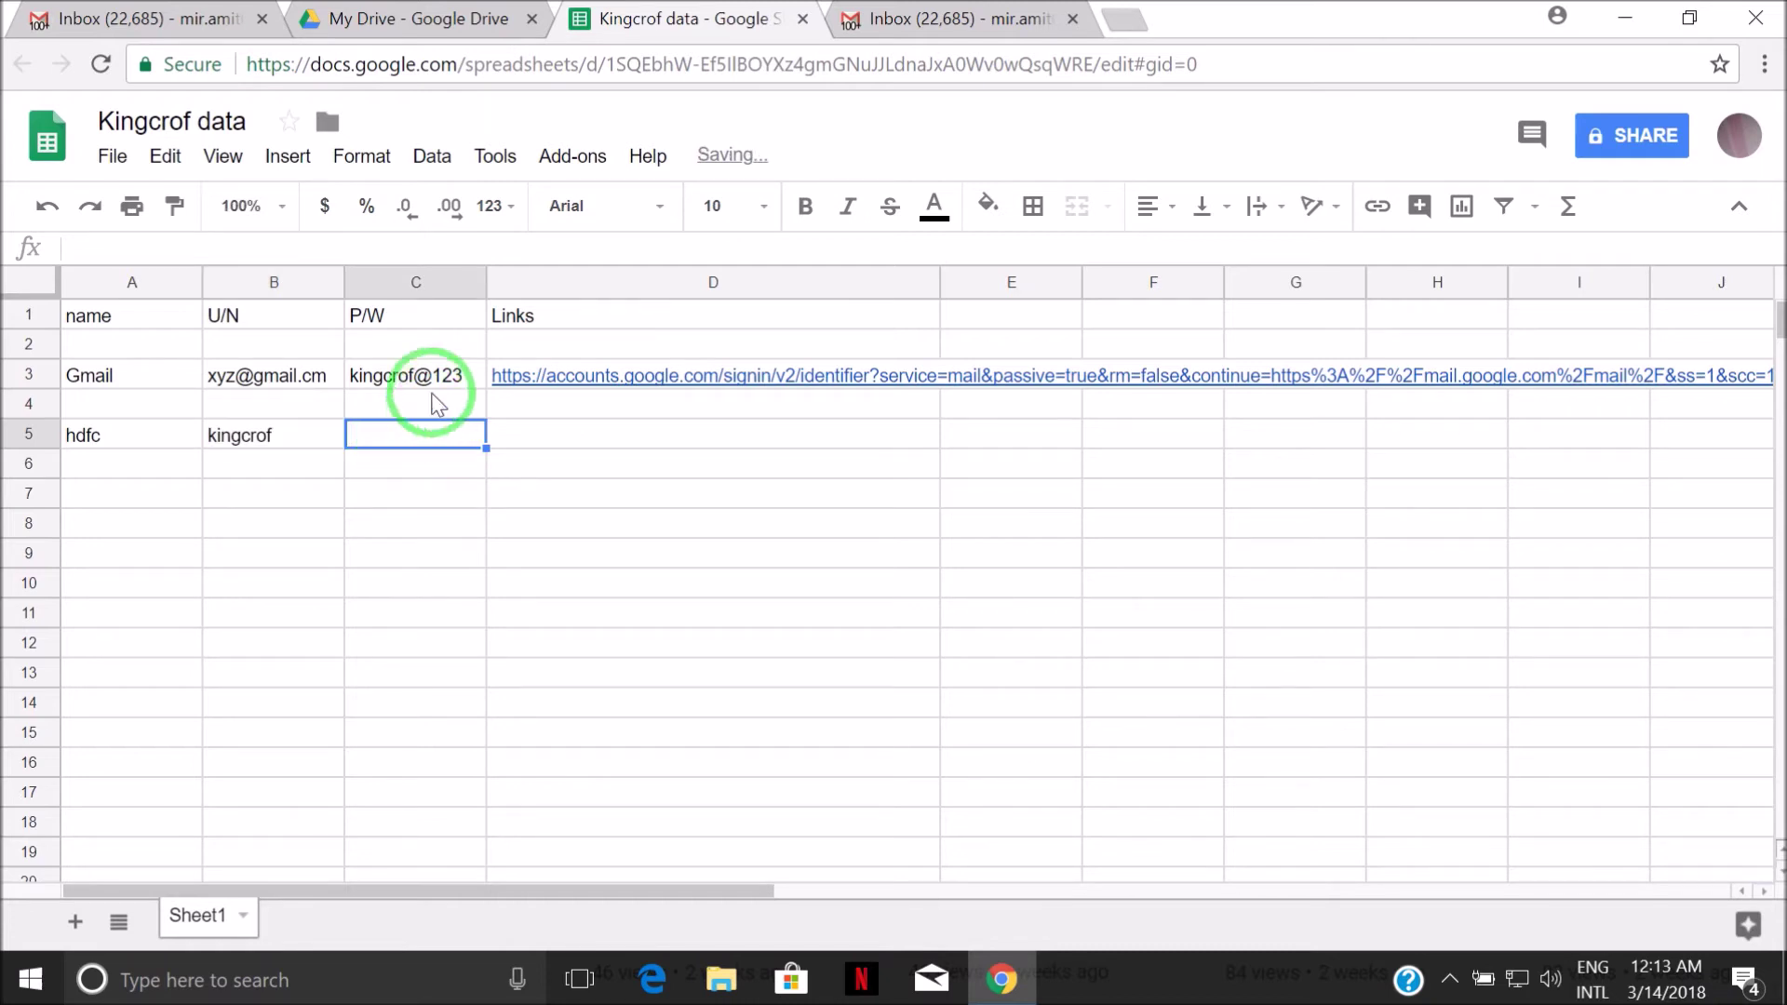
left_click(419, 379)
left_click(393, 439)
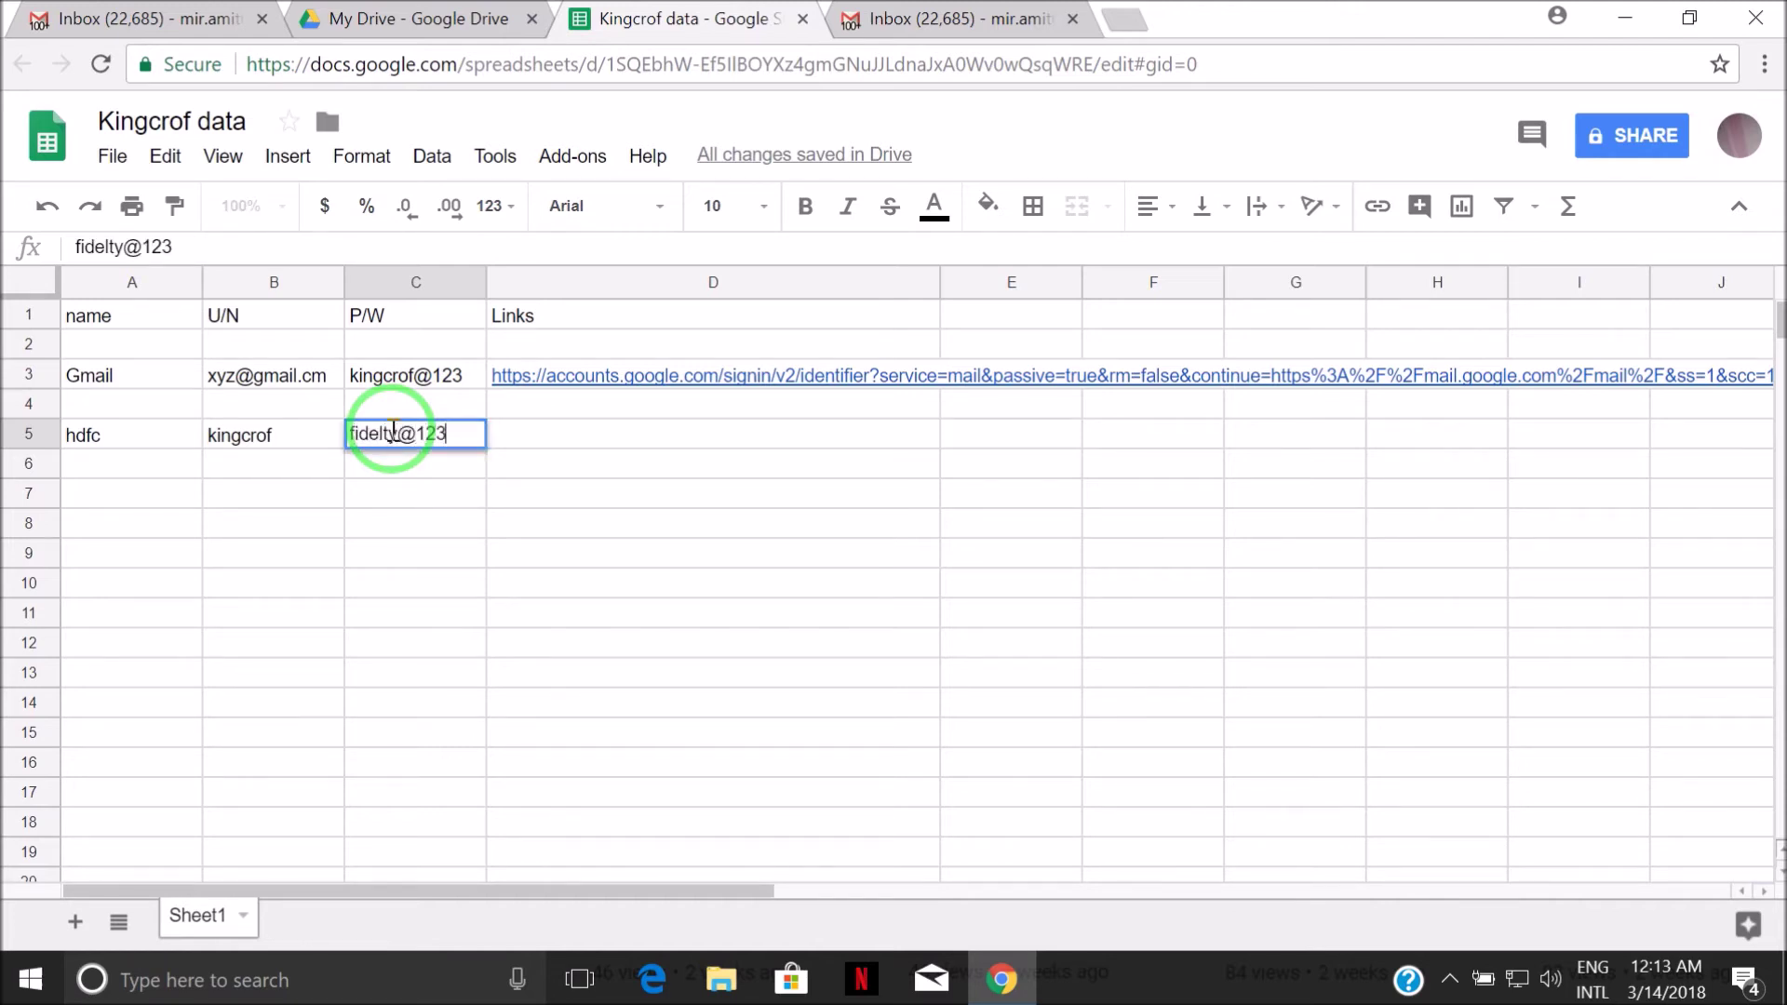
mouse_move(1011, 281)
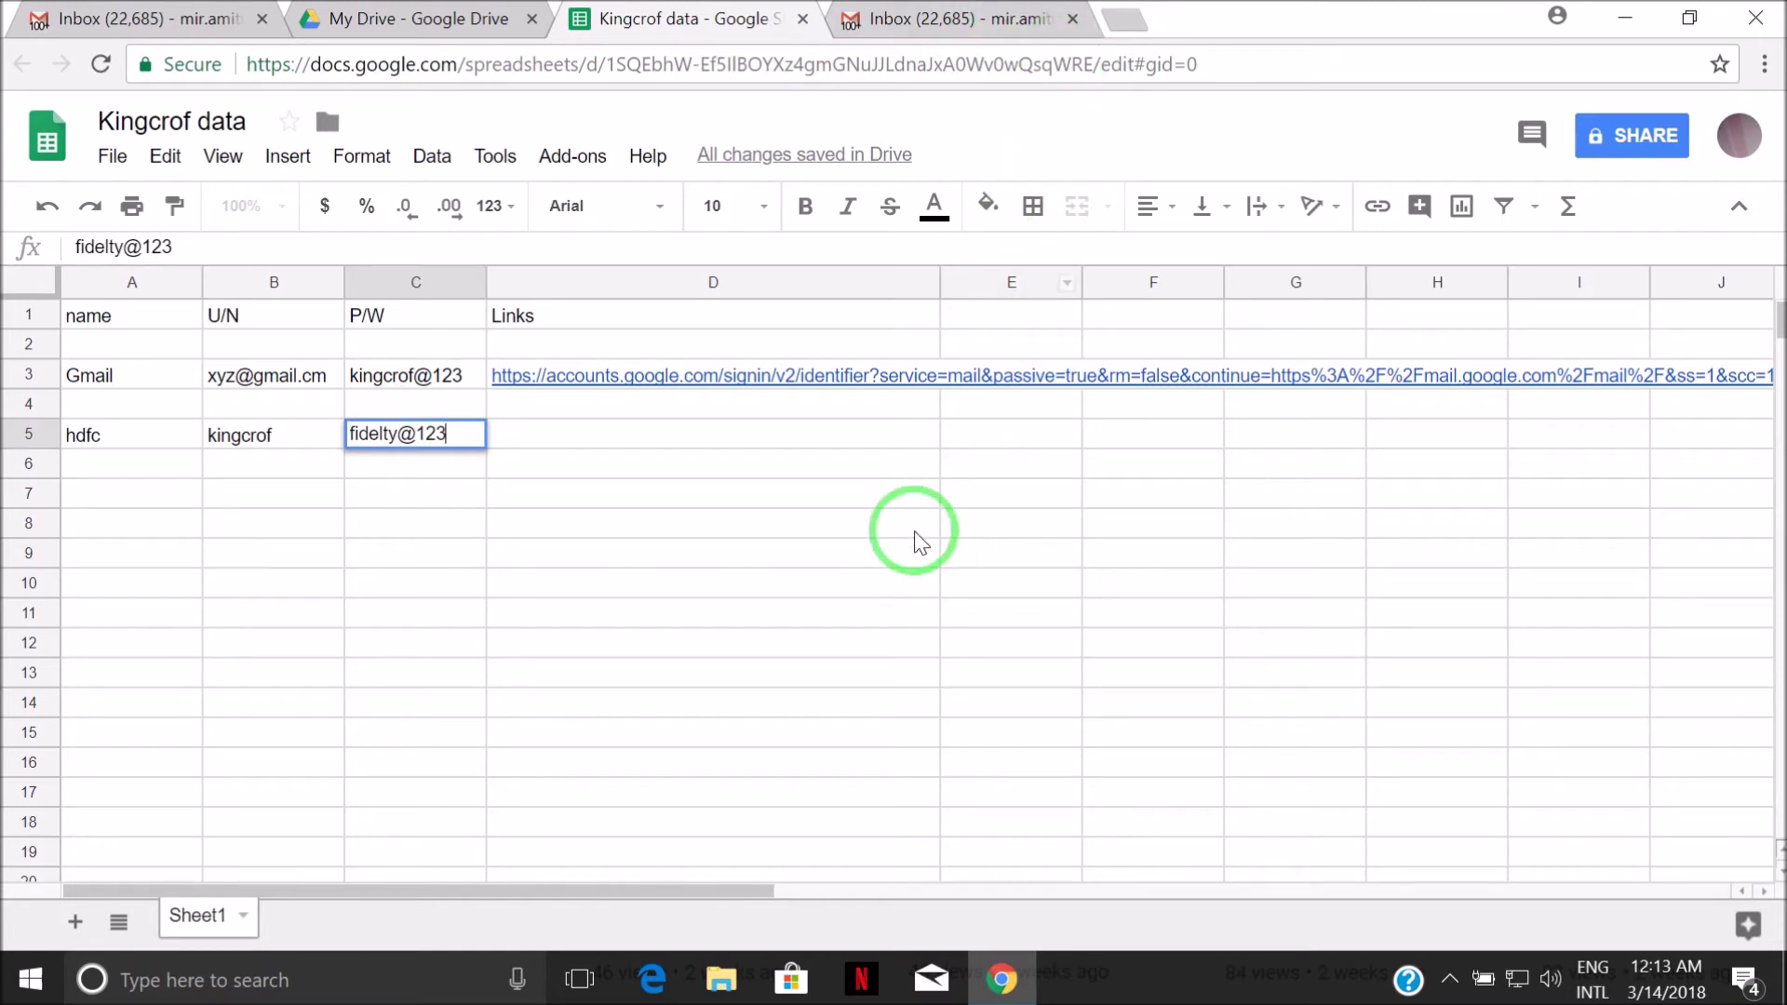
key("ctrl+shift+n")
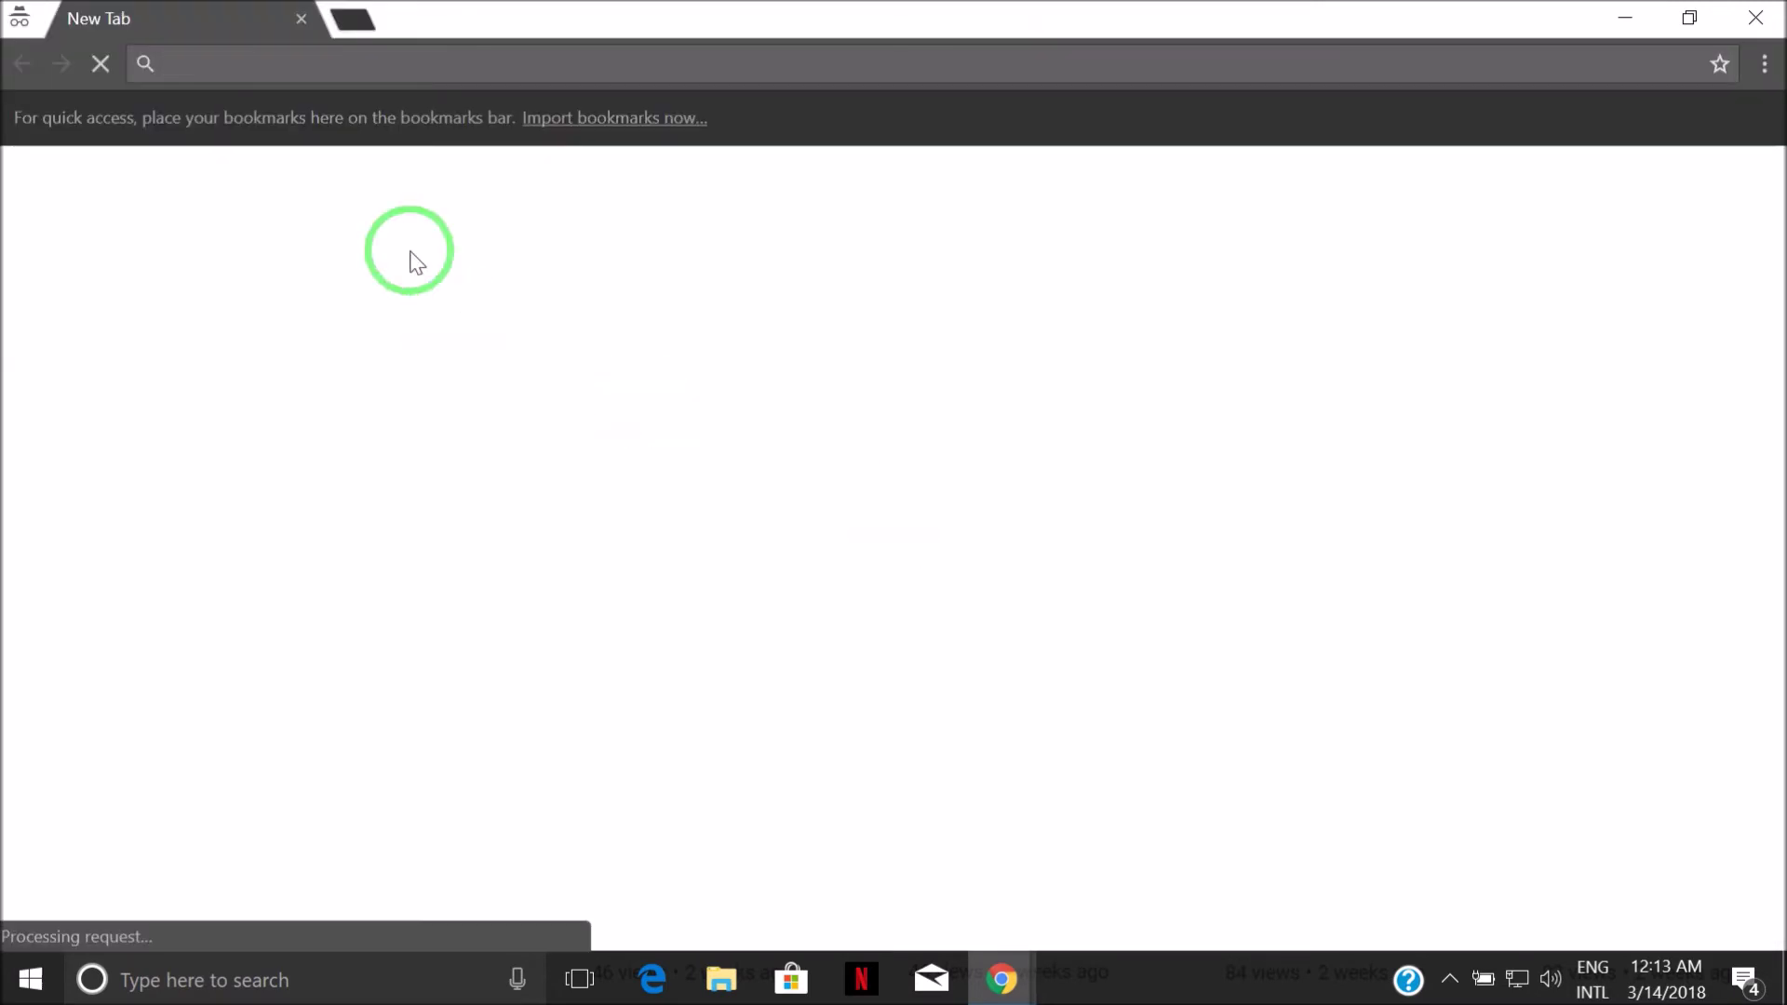
Search 'hdfc cc', open HDFC's credit card login page, and cut its address
type("hdfc cc")
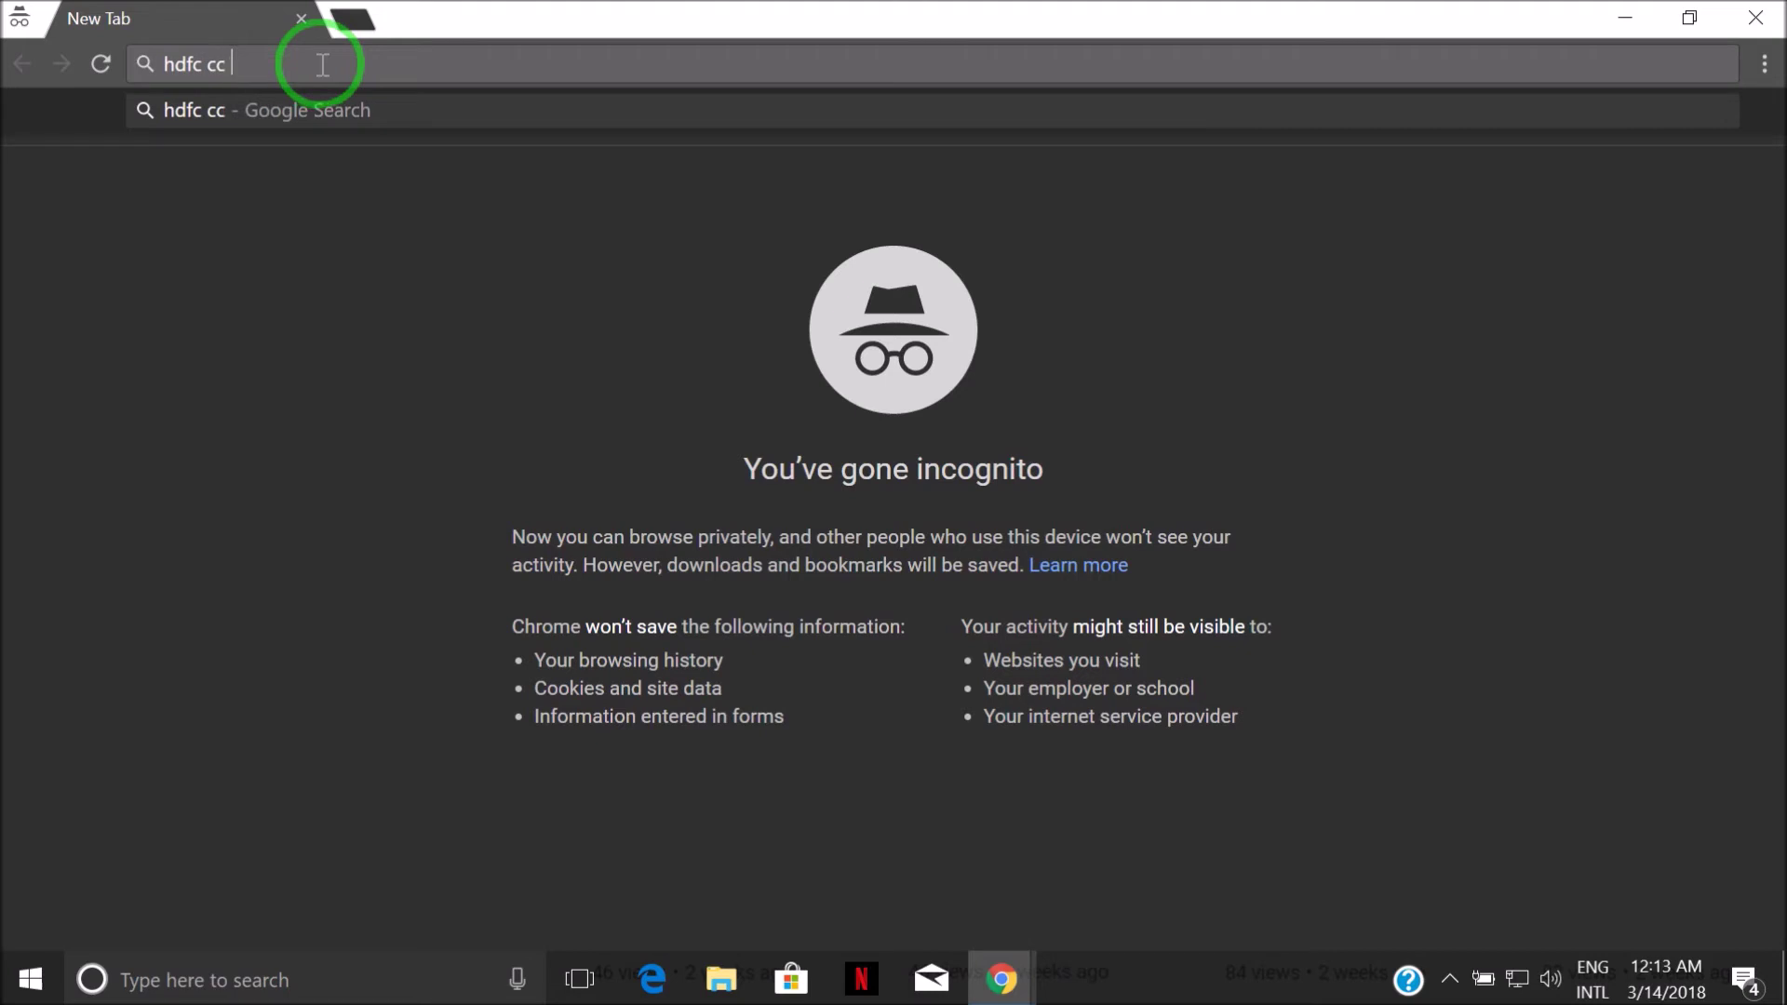
key("Return")
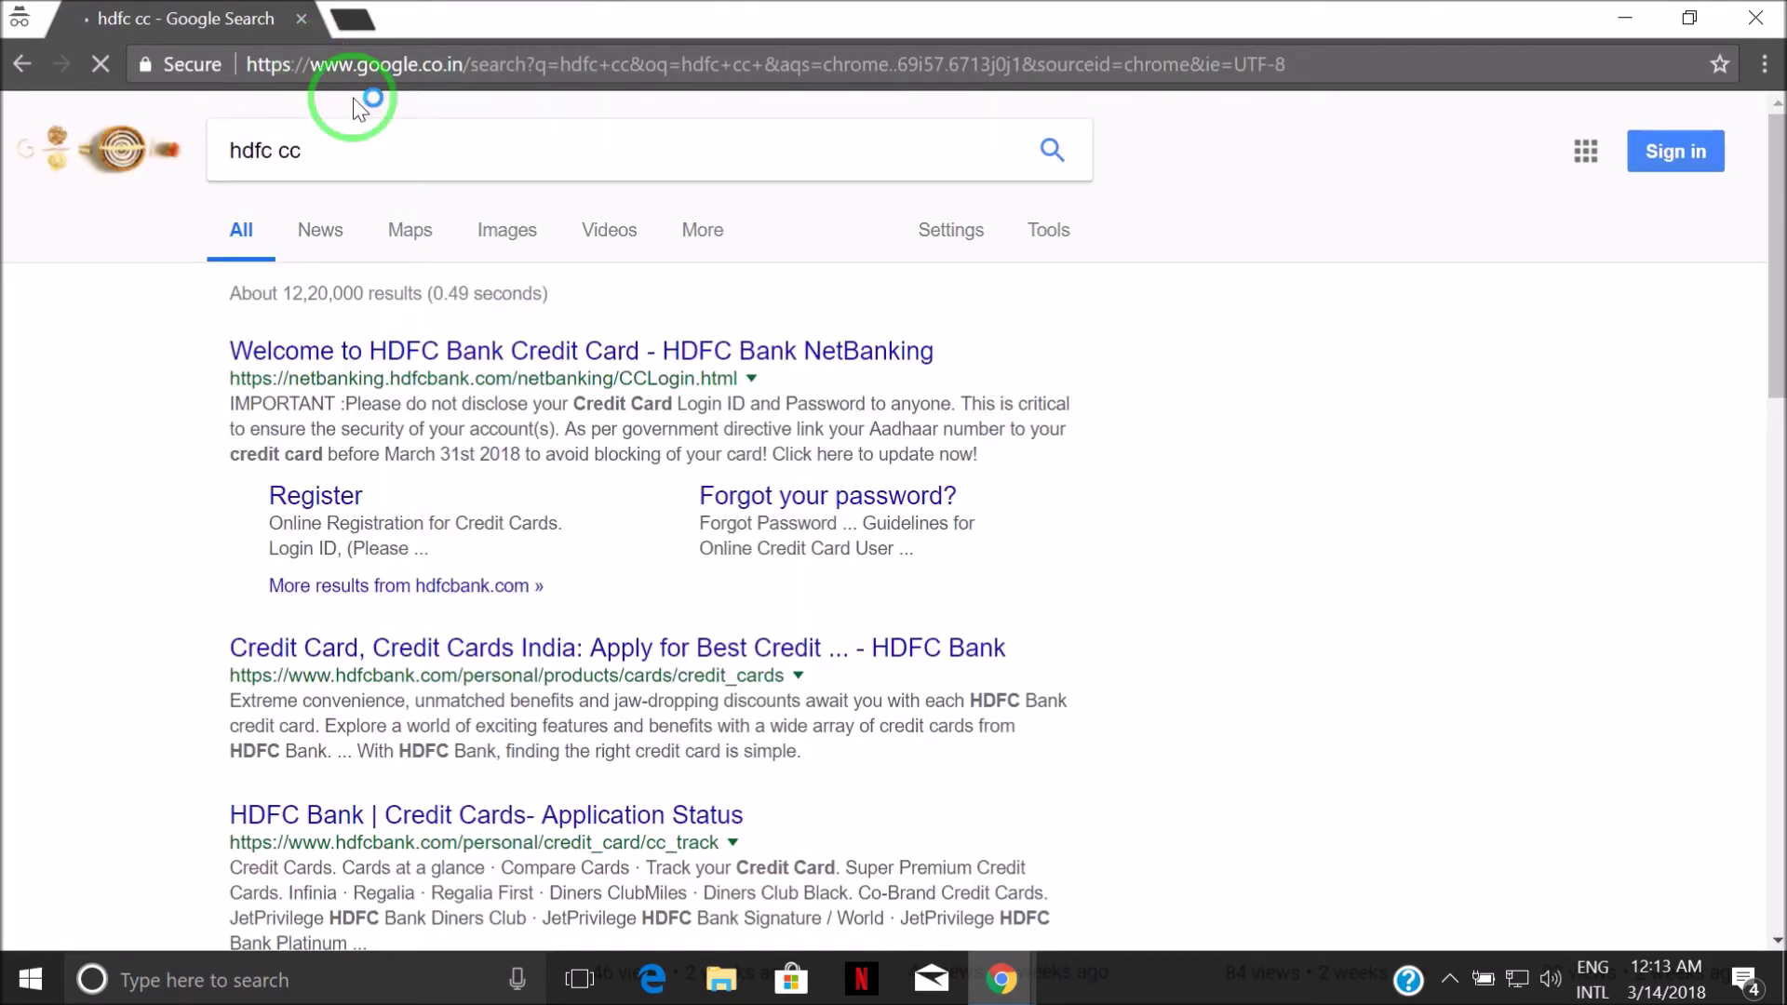
left_click(569, 352)
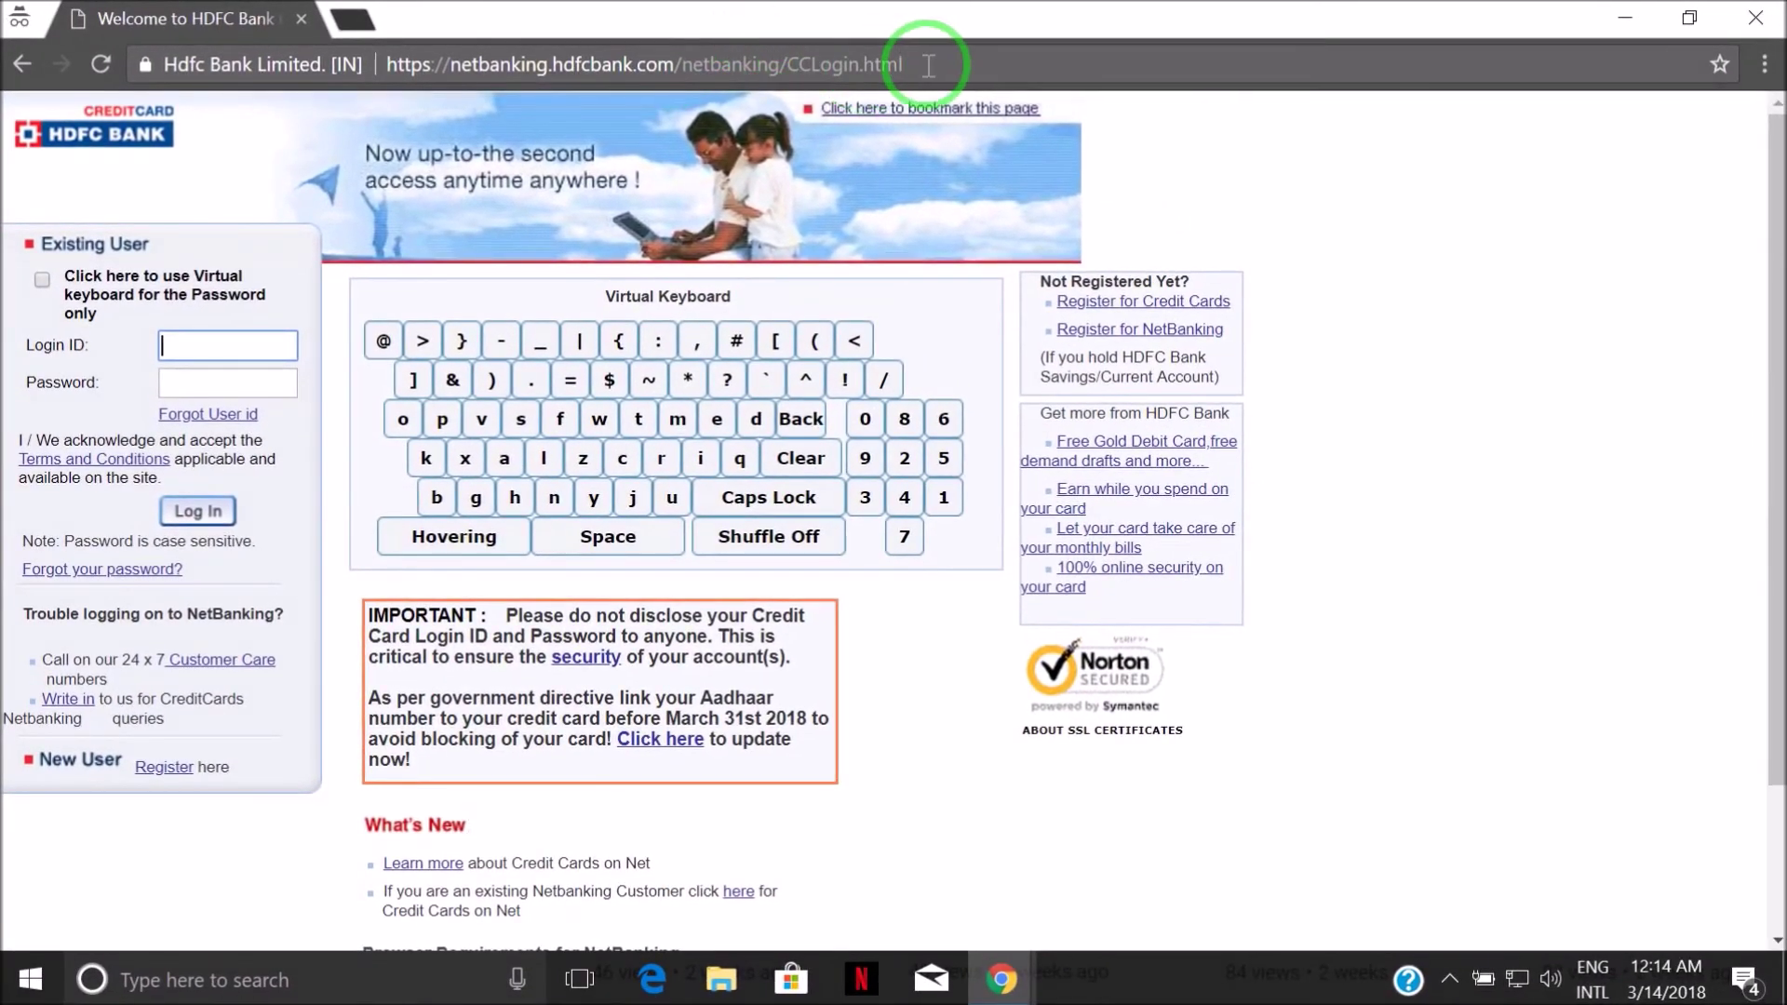
left_click_drag(921, 63, 376, 67)
key("ctrl+c")
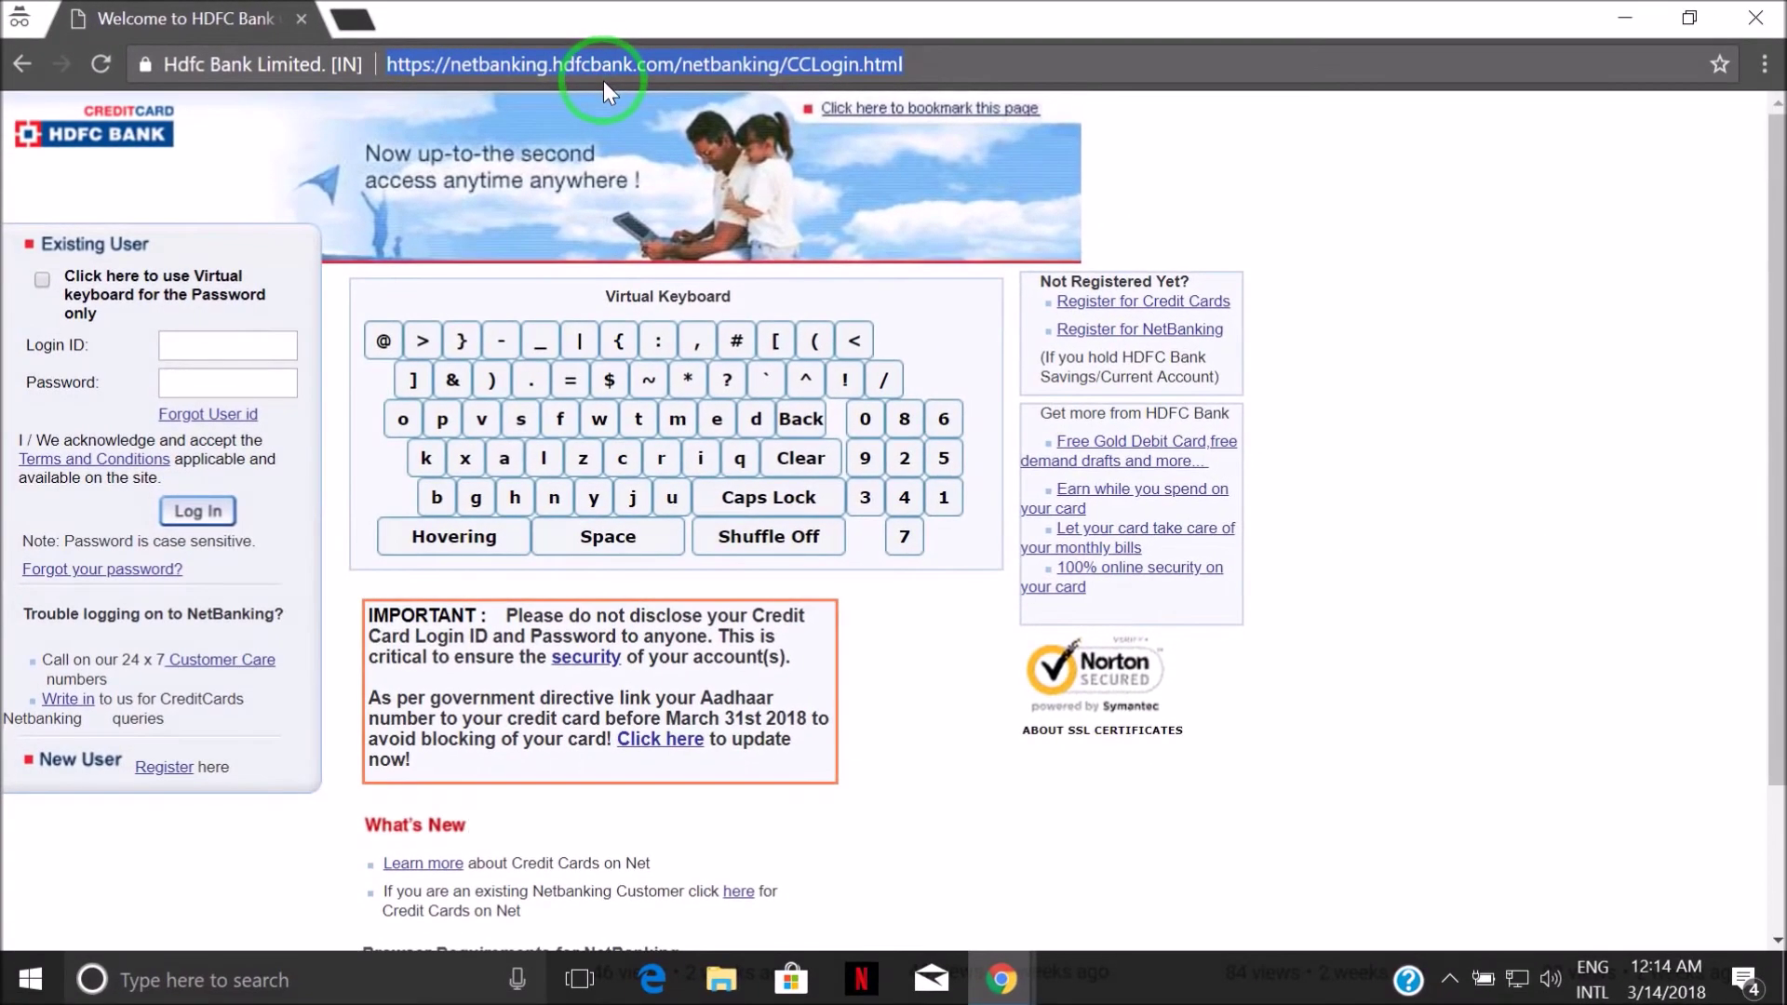
key("BackSpace")
left_click(1732, 13)
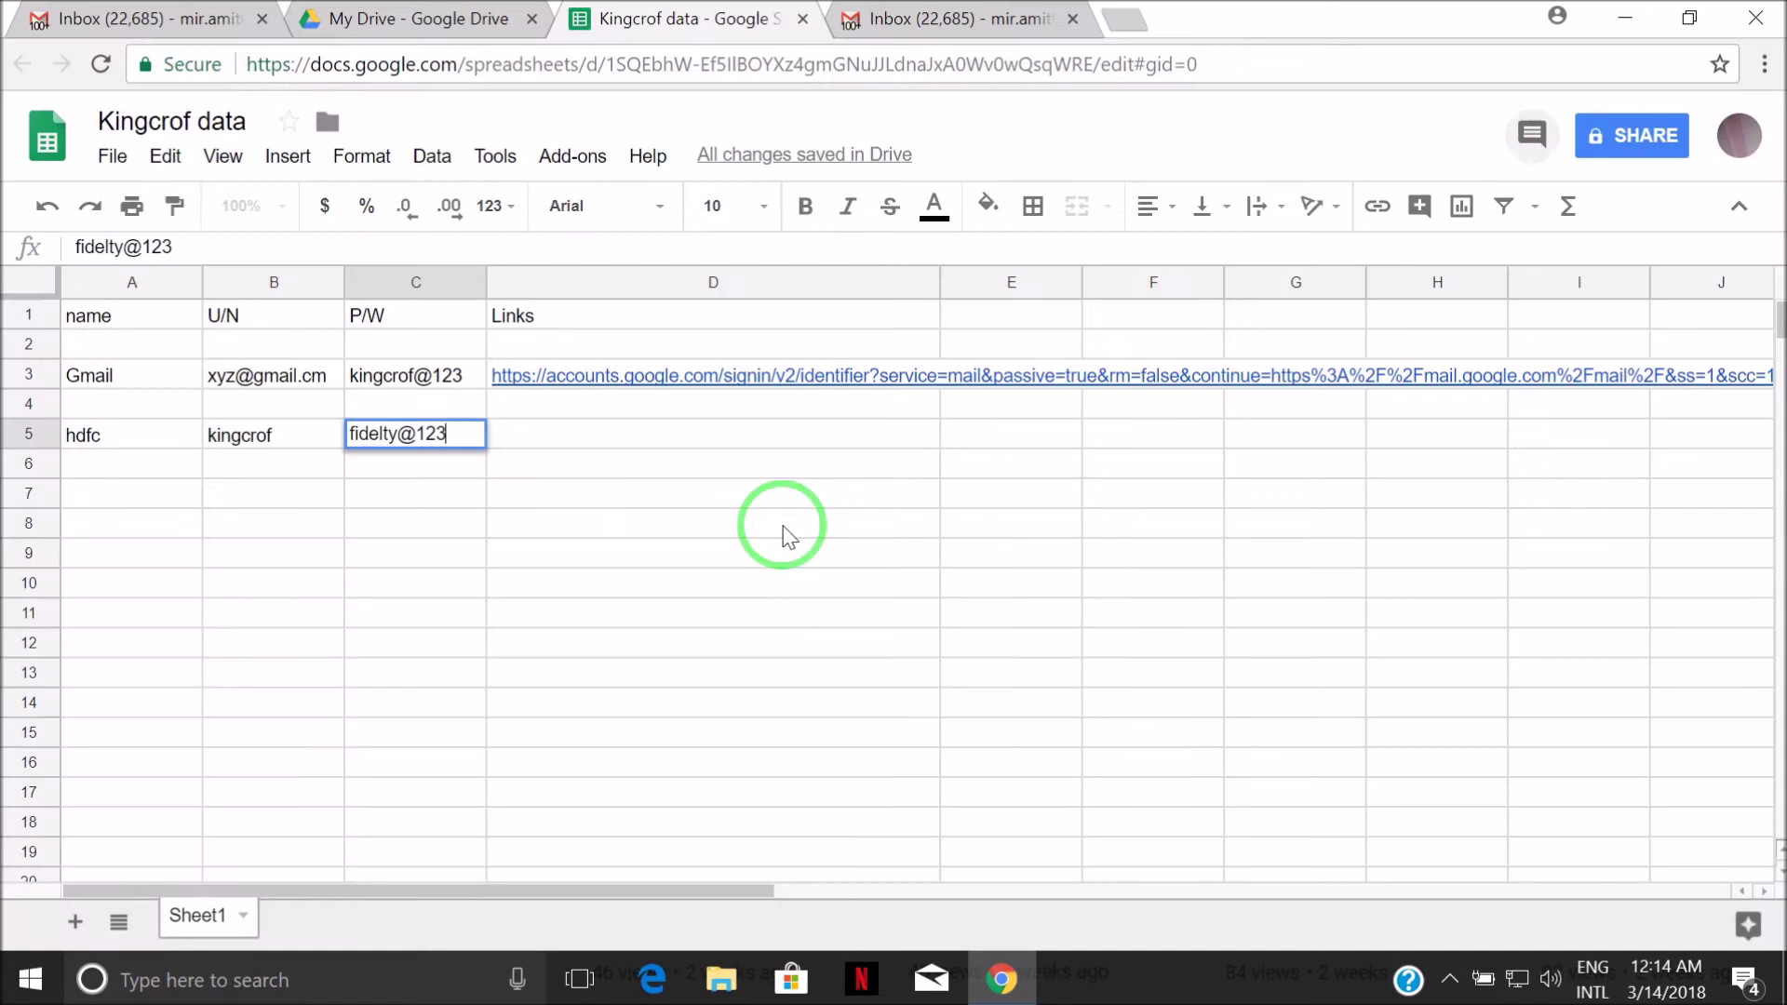
Paste the HDFC credit card login link into cell D5
left_click(562, 435)
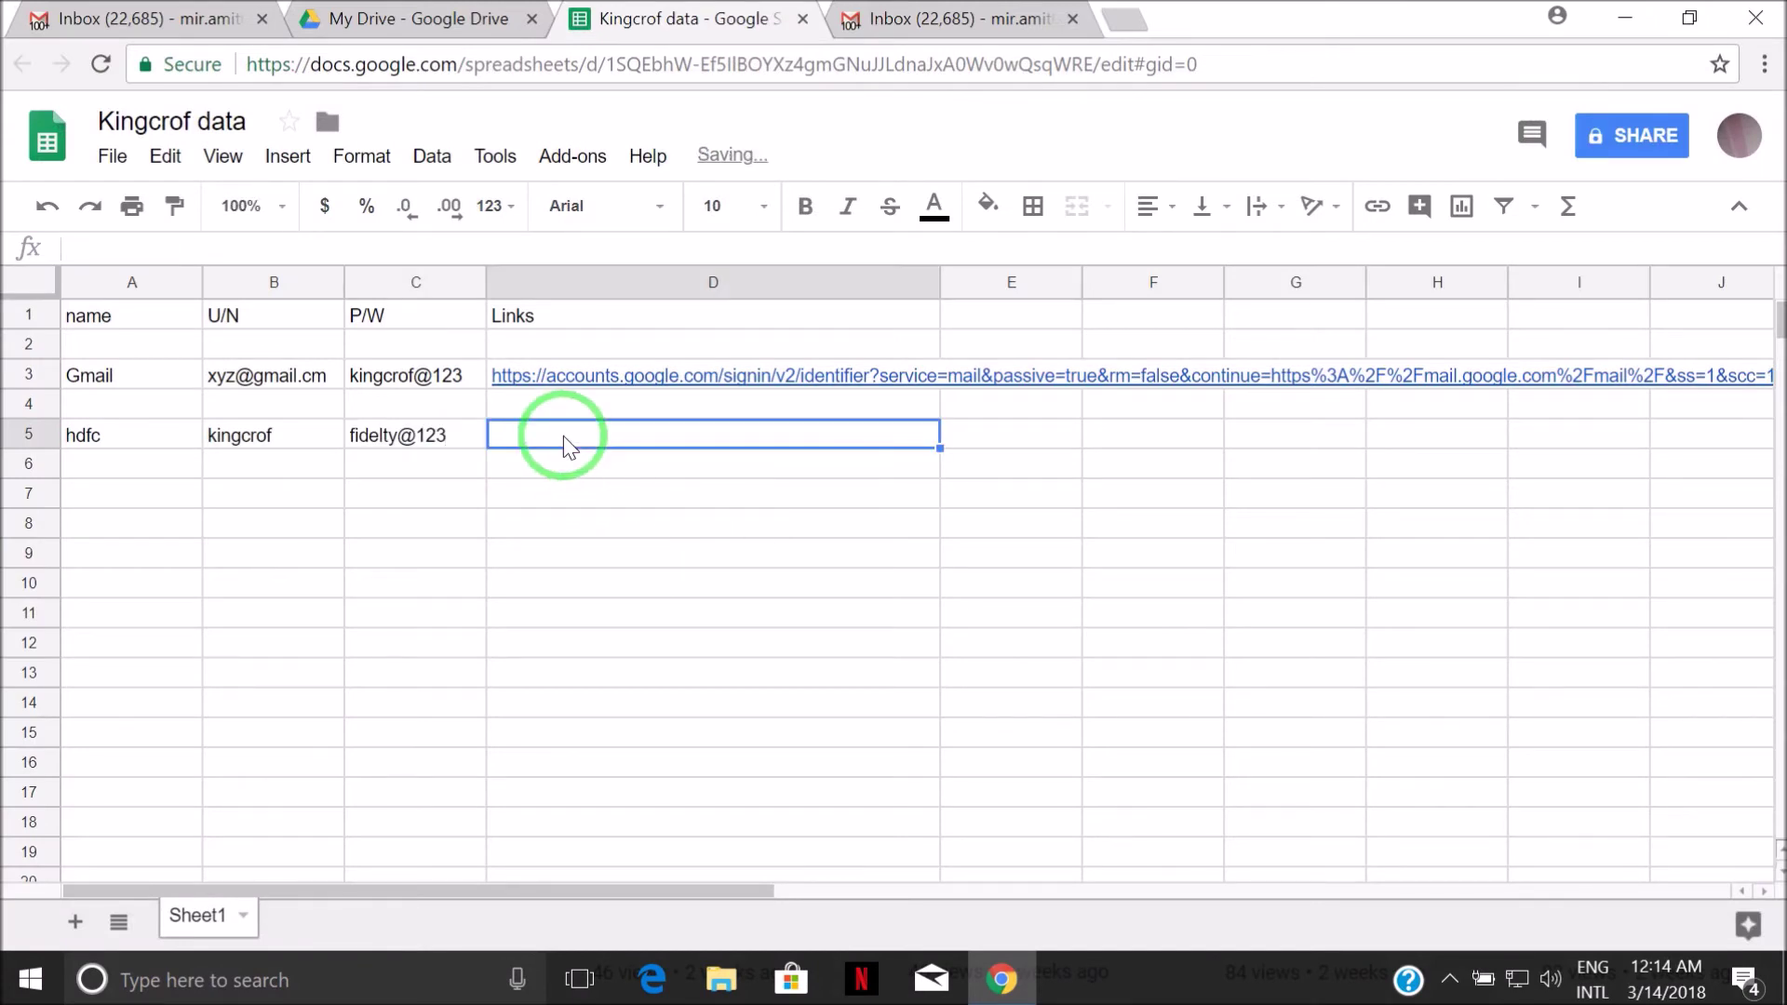
right_click(563, 437)
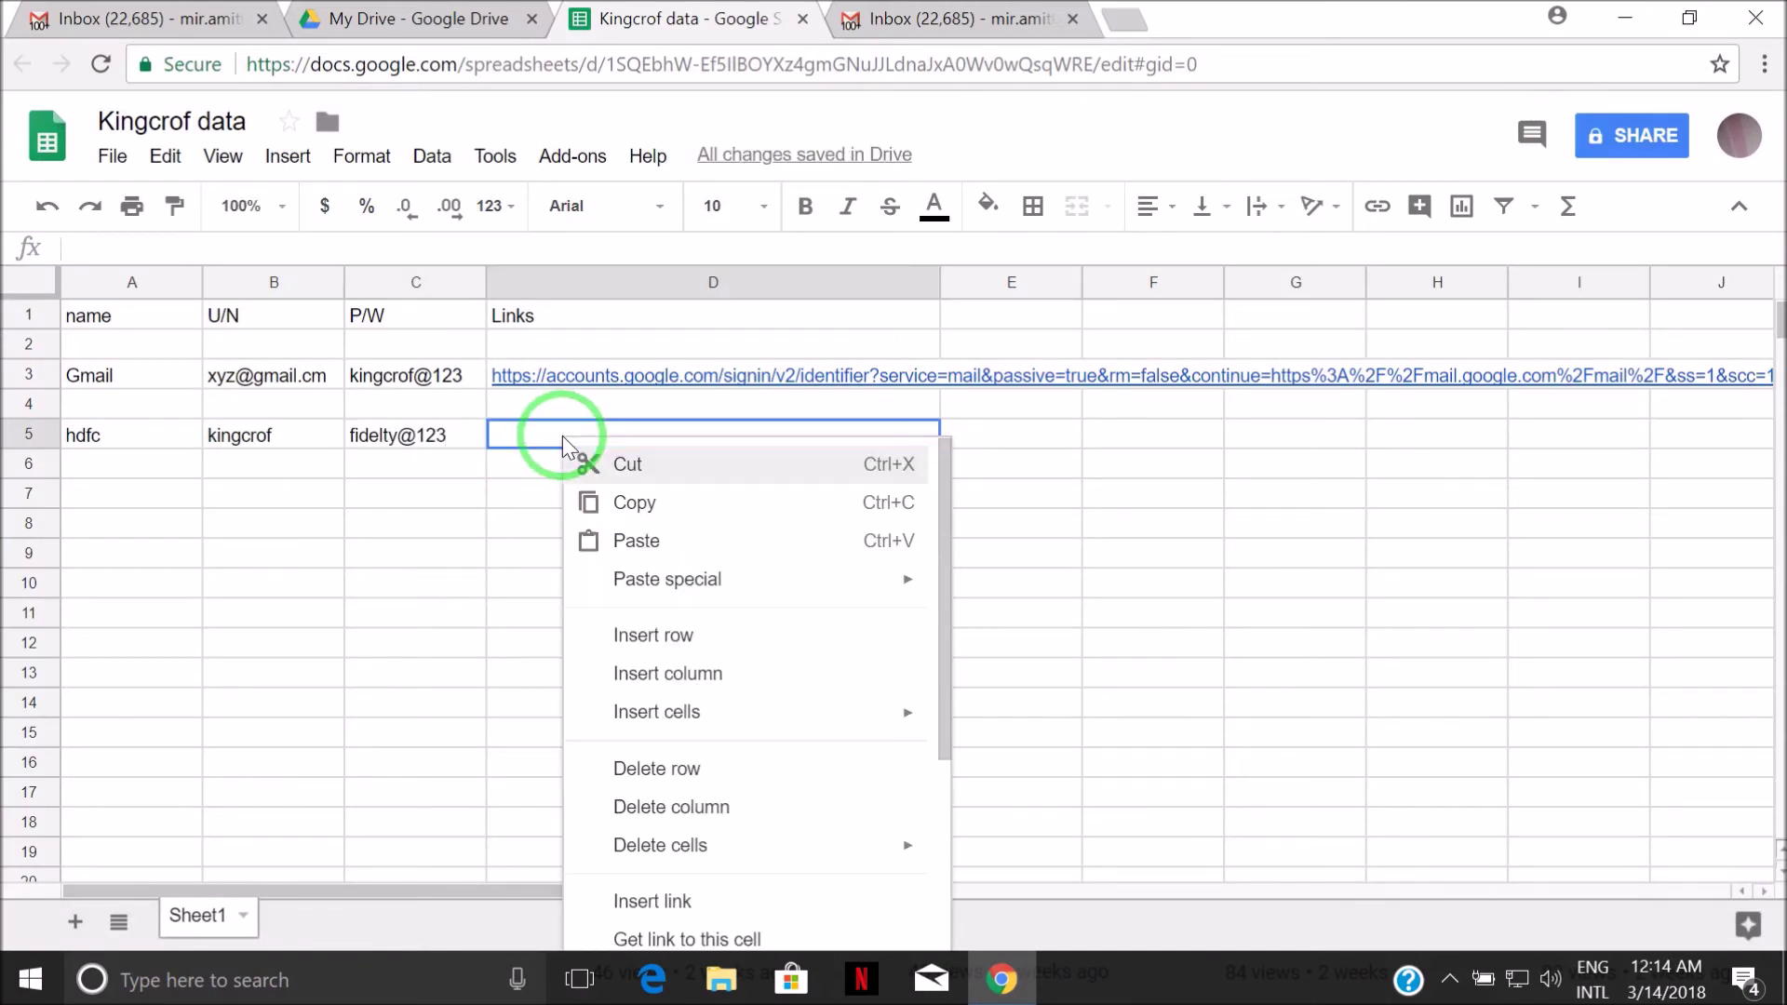
left_click(647, 542)
left_click(1043, 556)
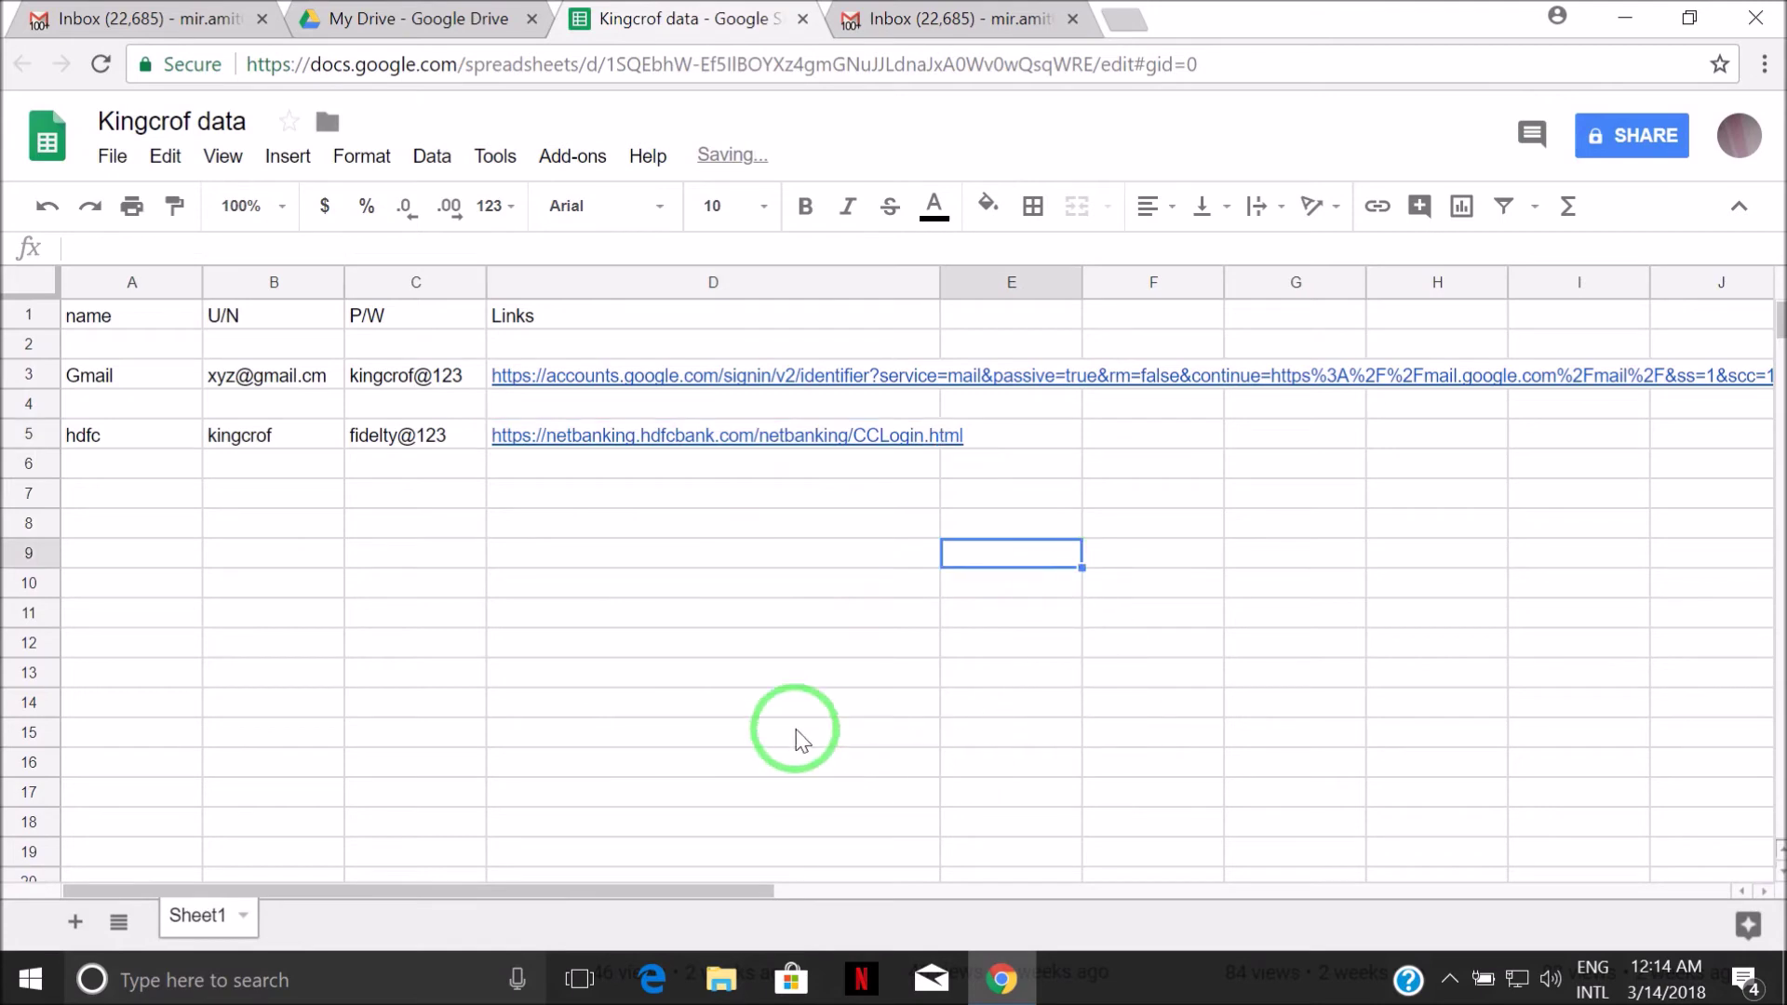
Enter sbi in A4, yahoo in A6 and Gmail in A7
left_click(120, 410)
type("sbi")
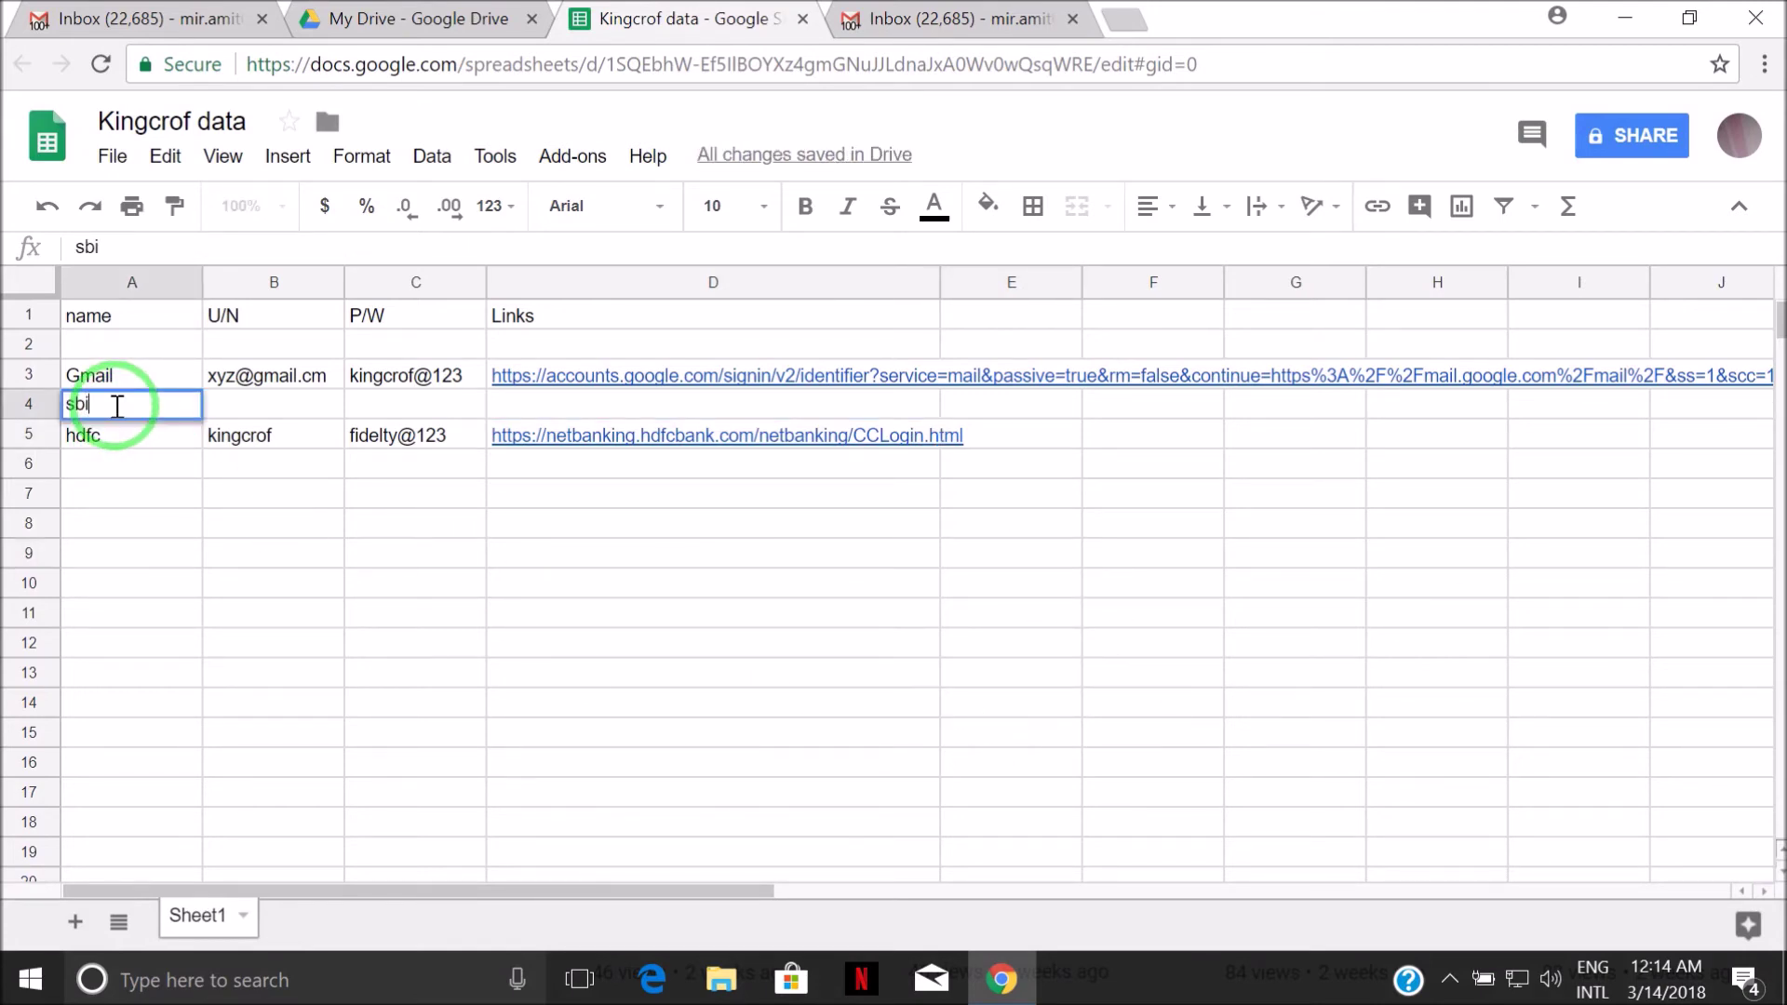
left_click(112, 465)
type("yahoo")
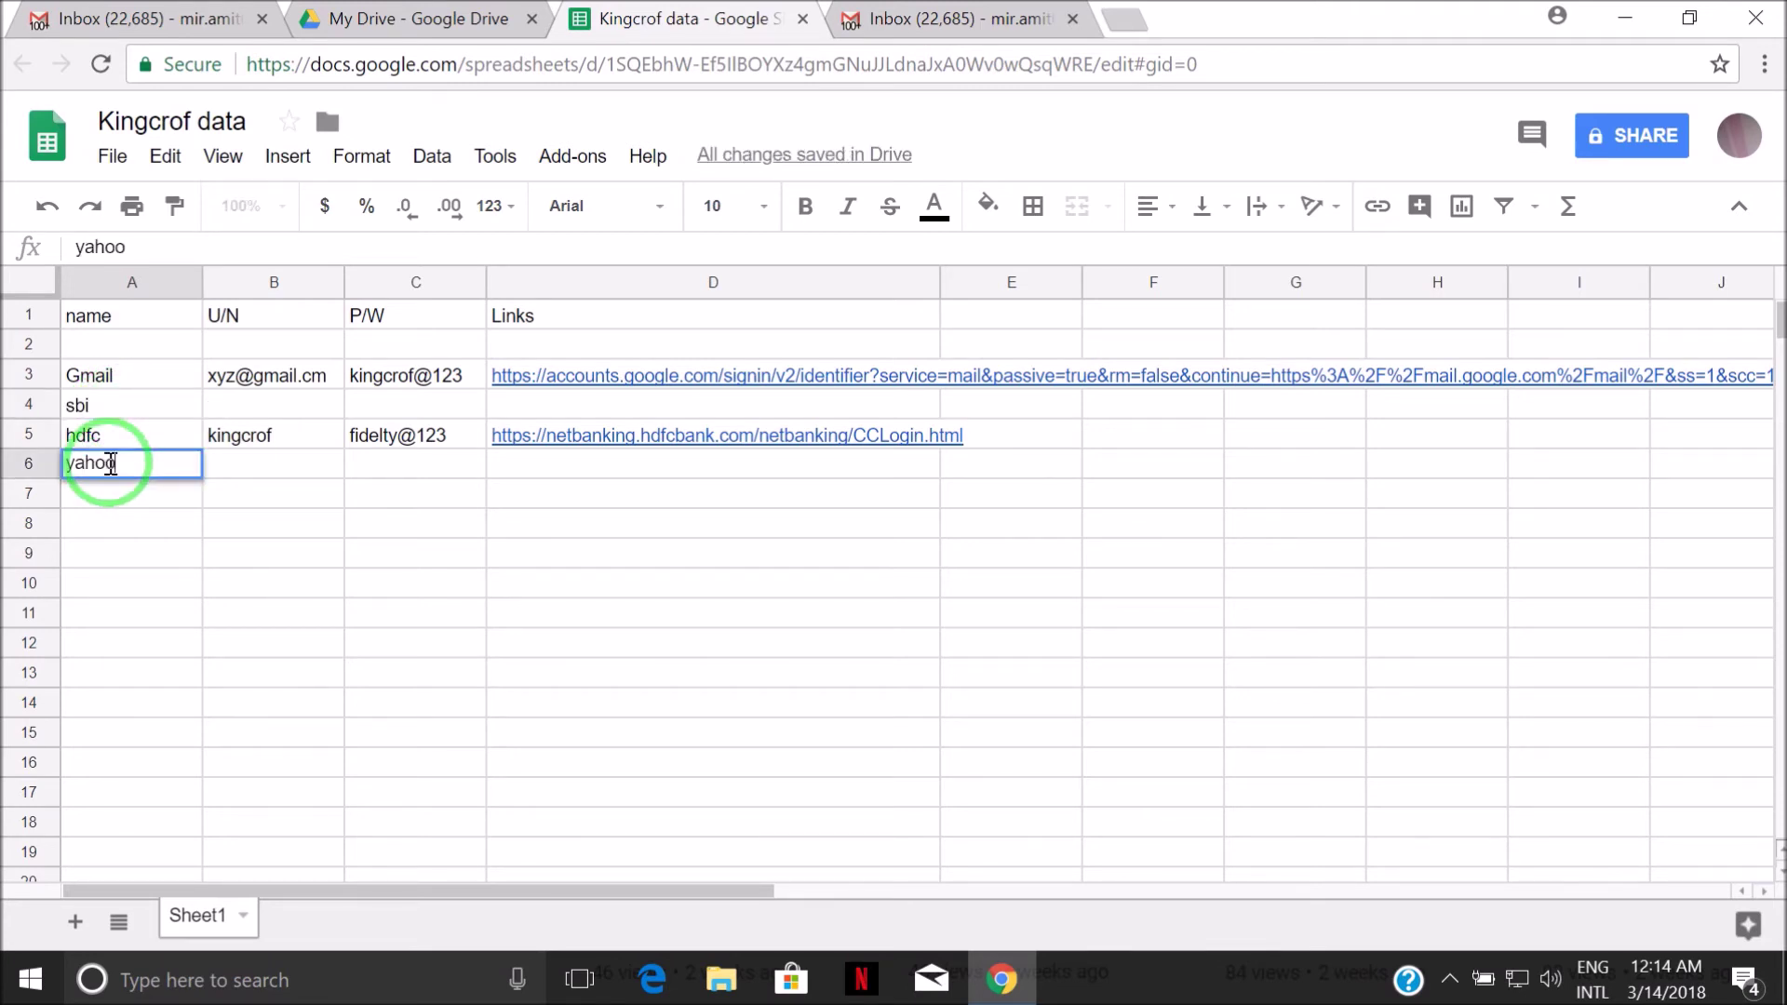
left_click(110, 502)
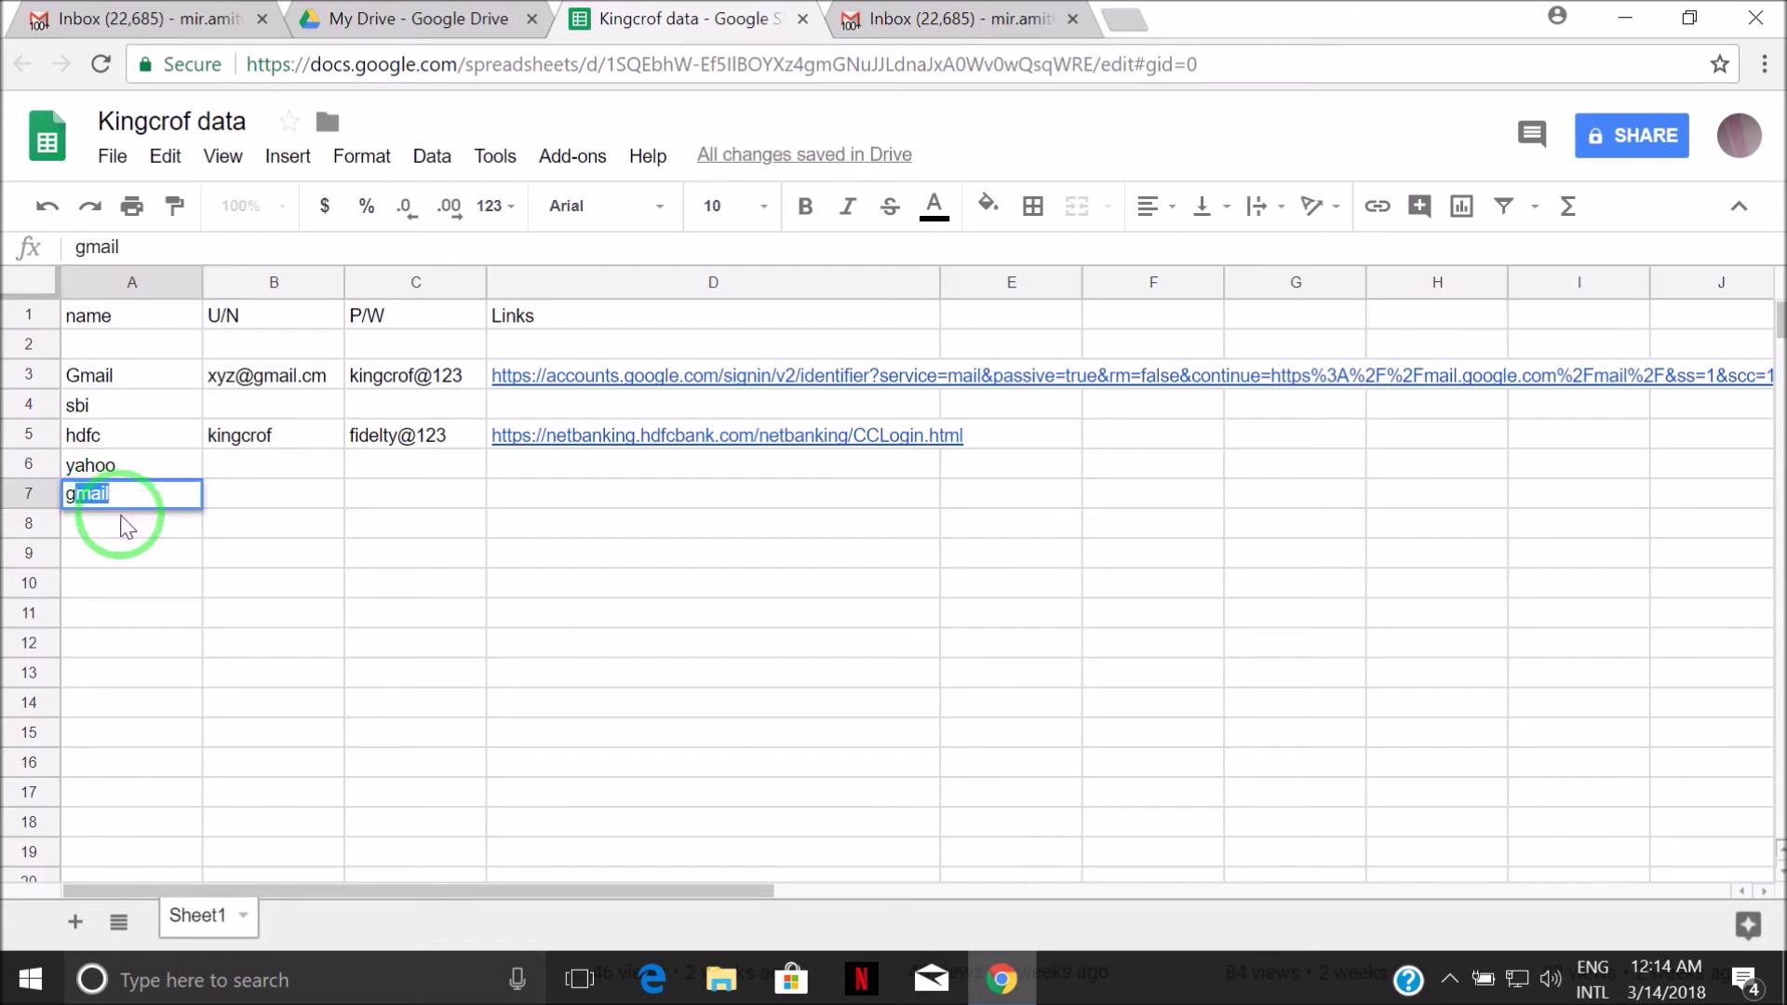
key("Return")
Review the filled ranges B5:B9, C4:C8 and D2:D9, then deselect them
left_click_drag(265, 454, 287, 563)
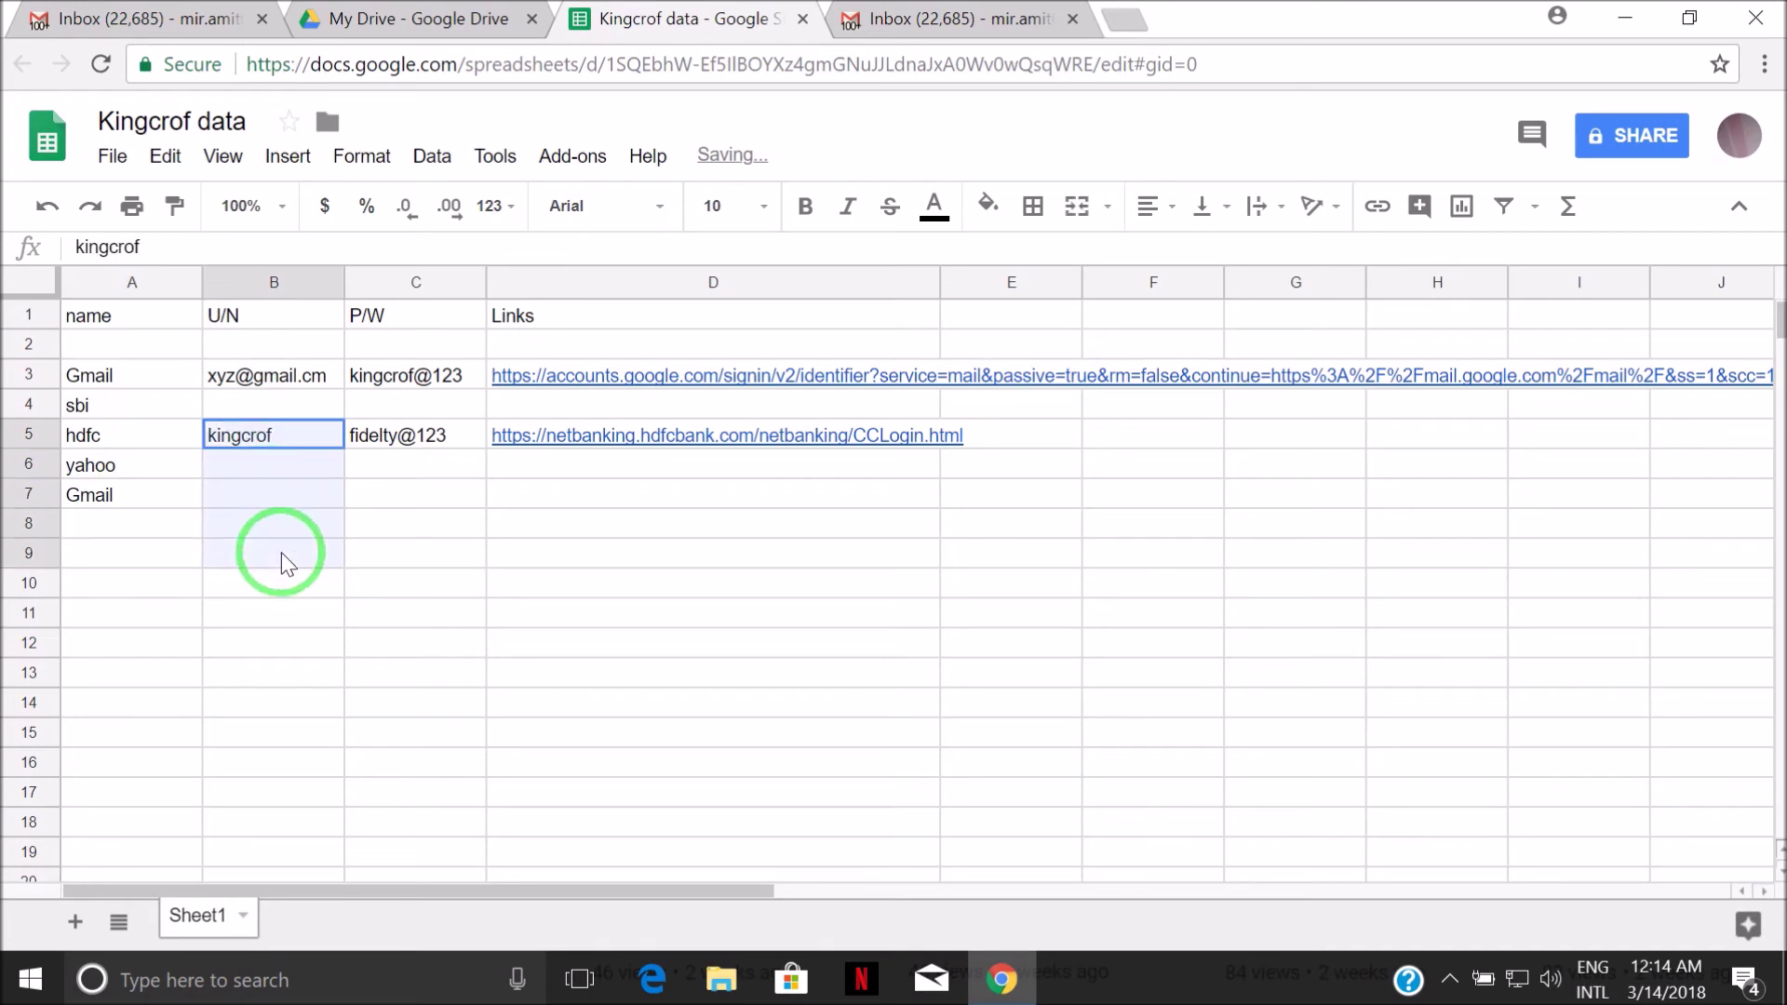
left_click_drag(413, 412, 462, 486)
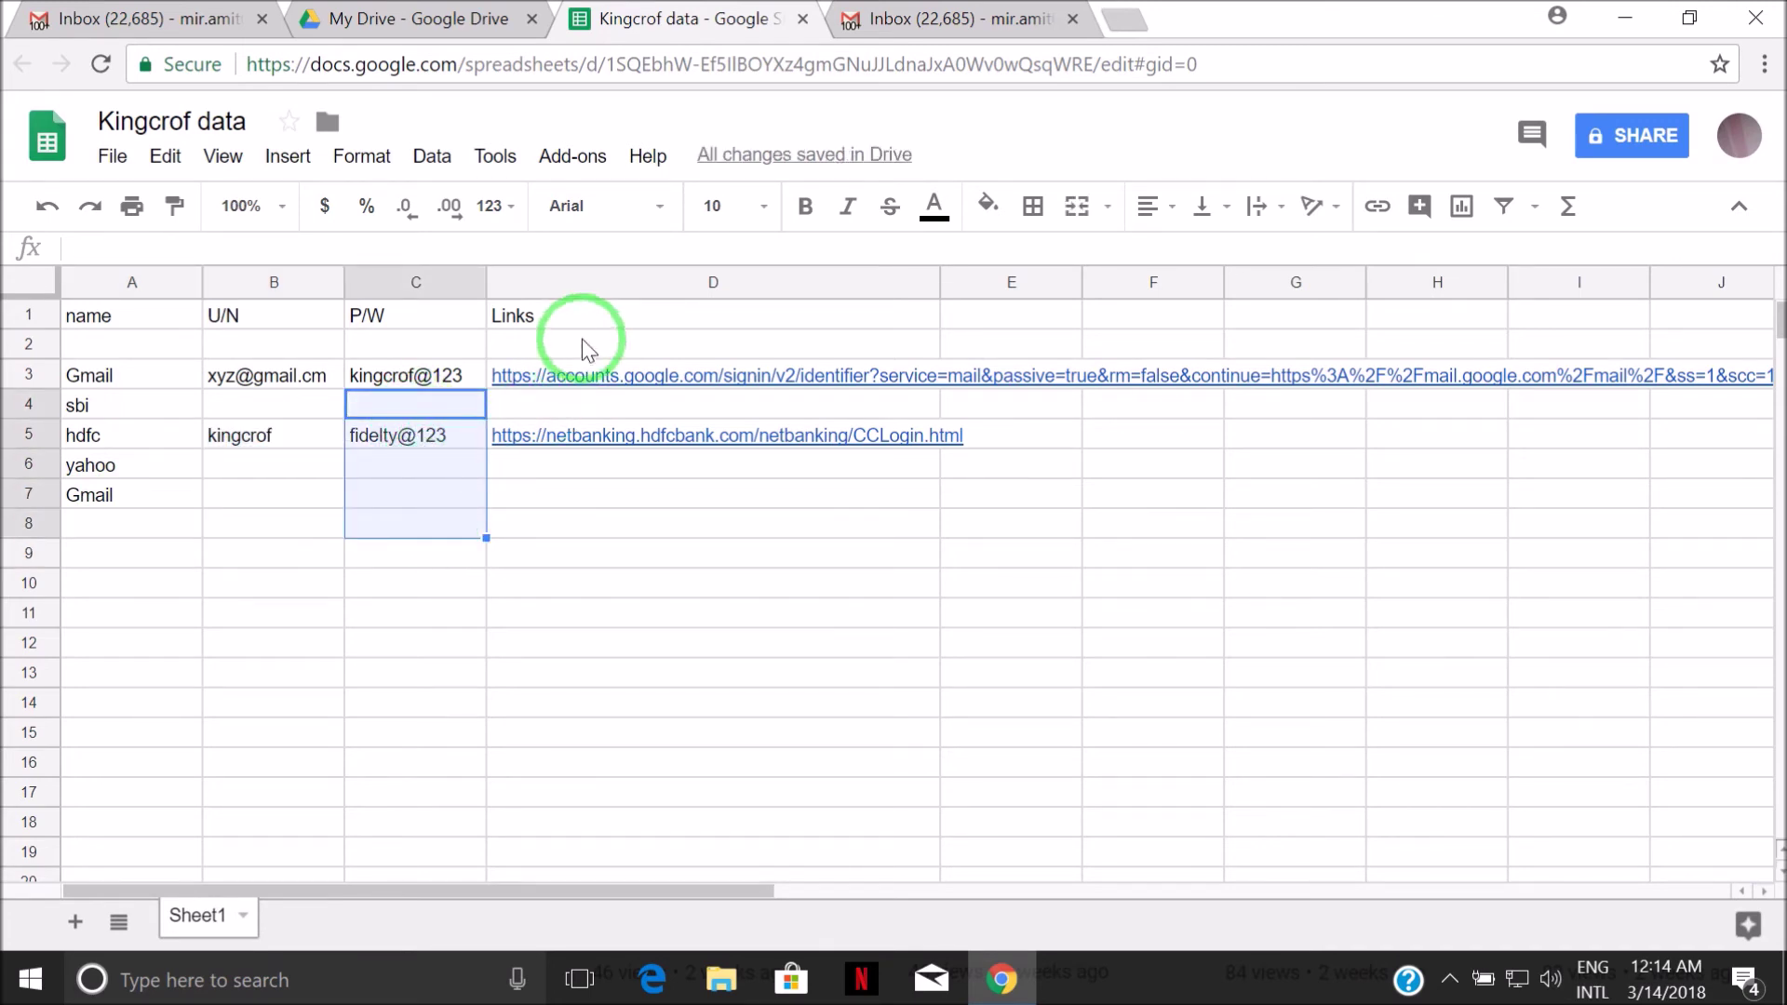
left_click_drag(582, 341, 605, 546)
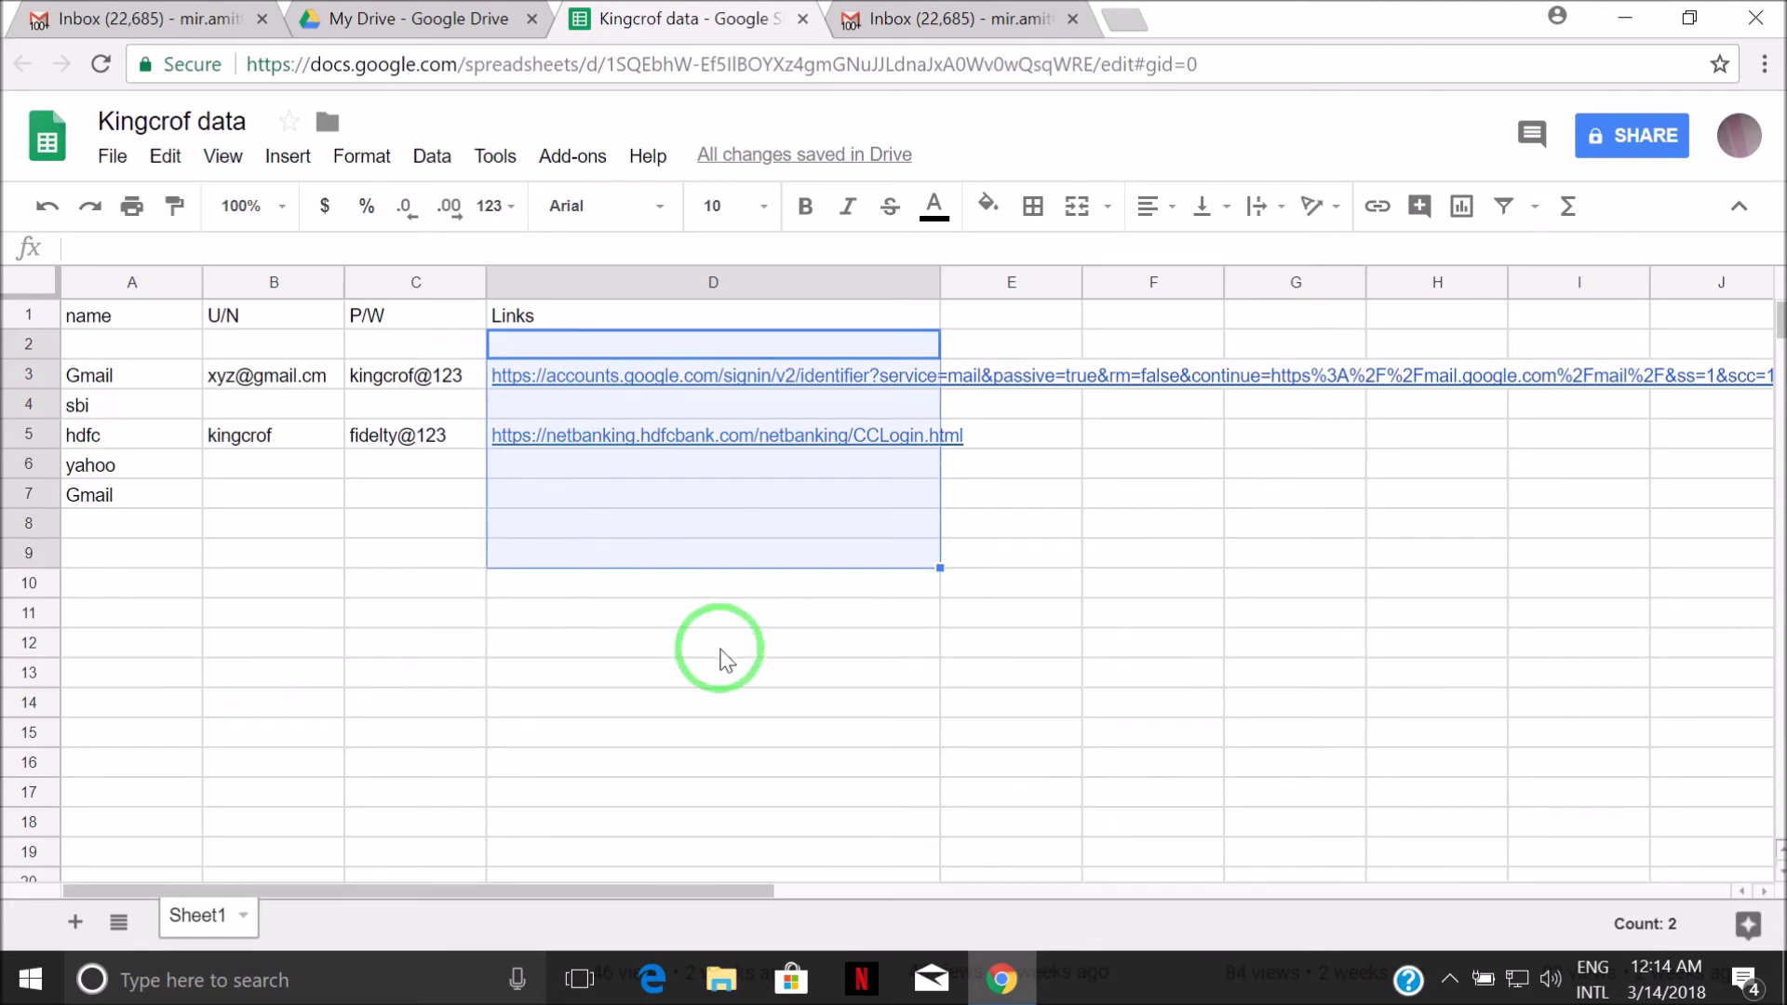
left_click(410, 616)
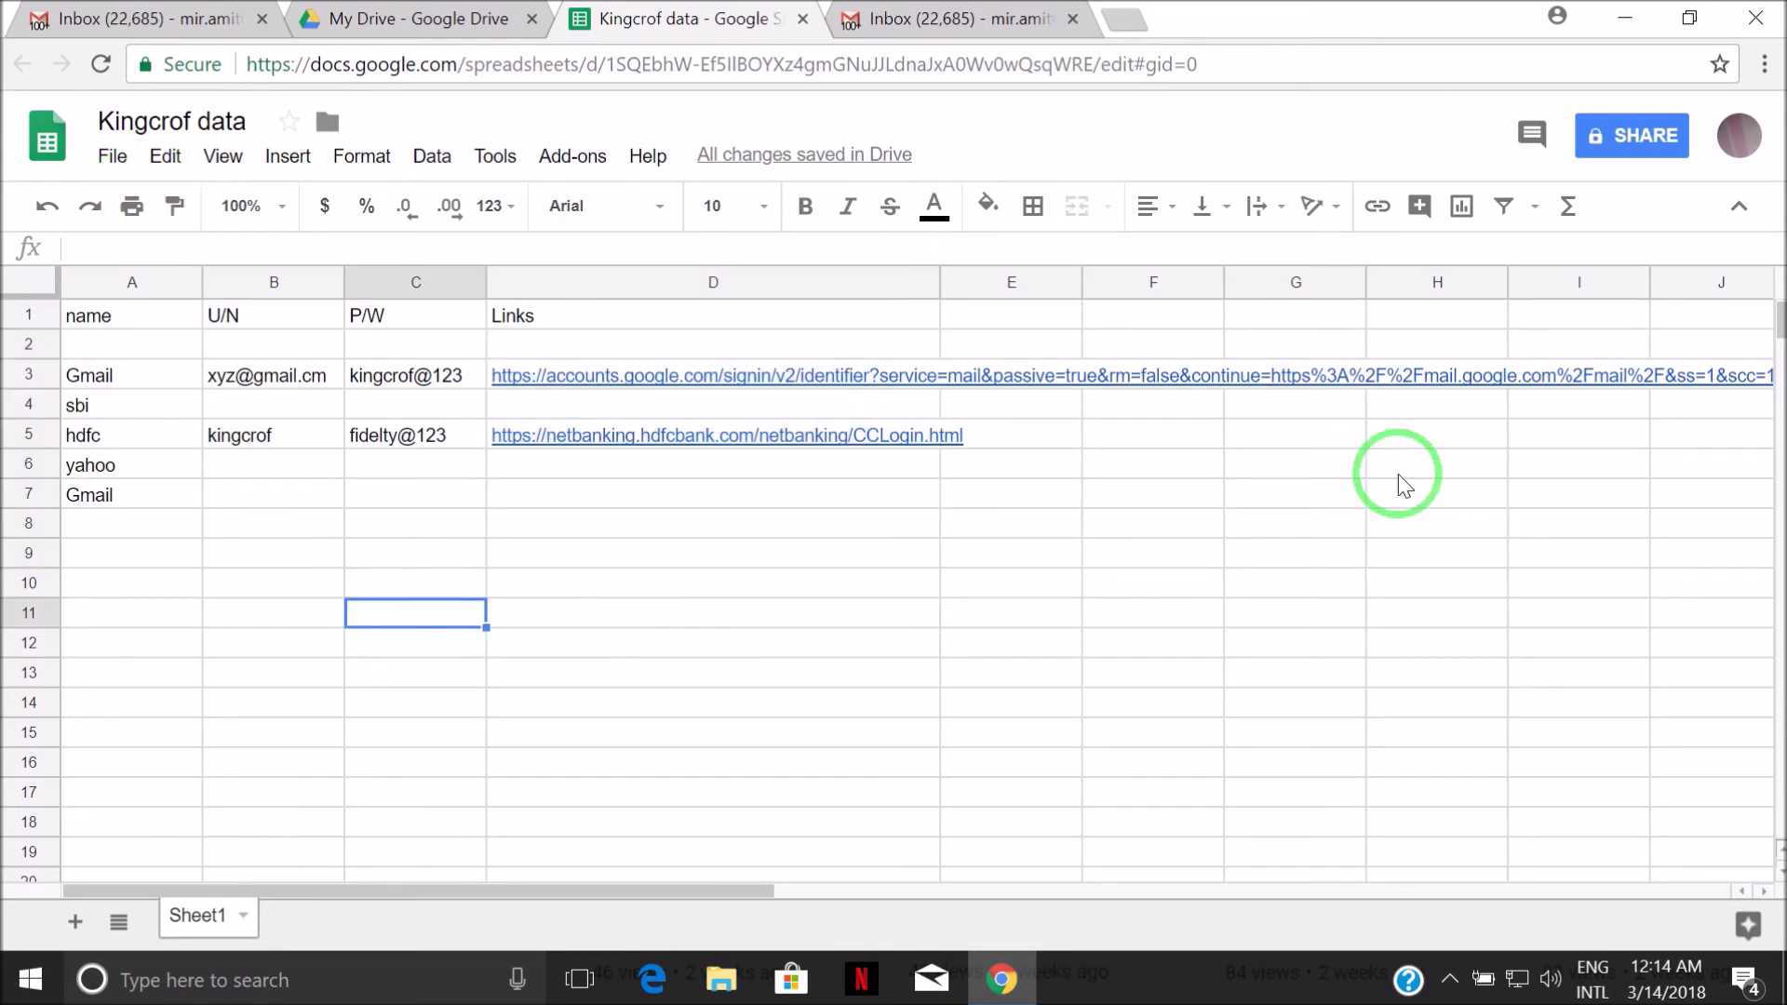
mouse_move(274, 282)
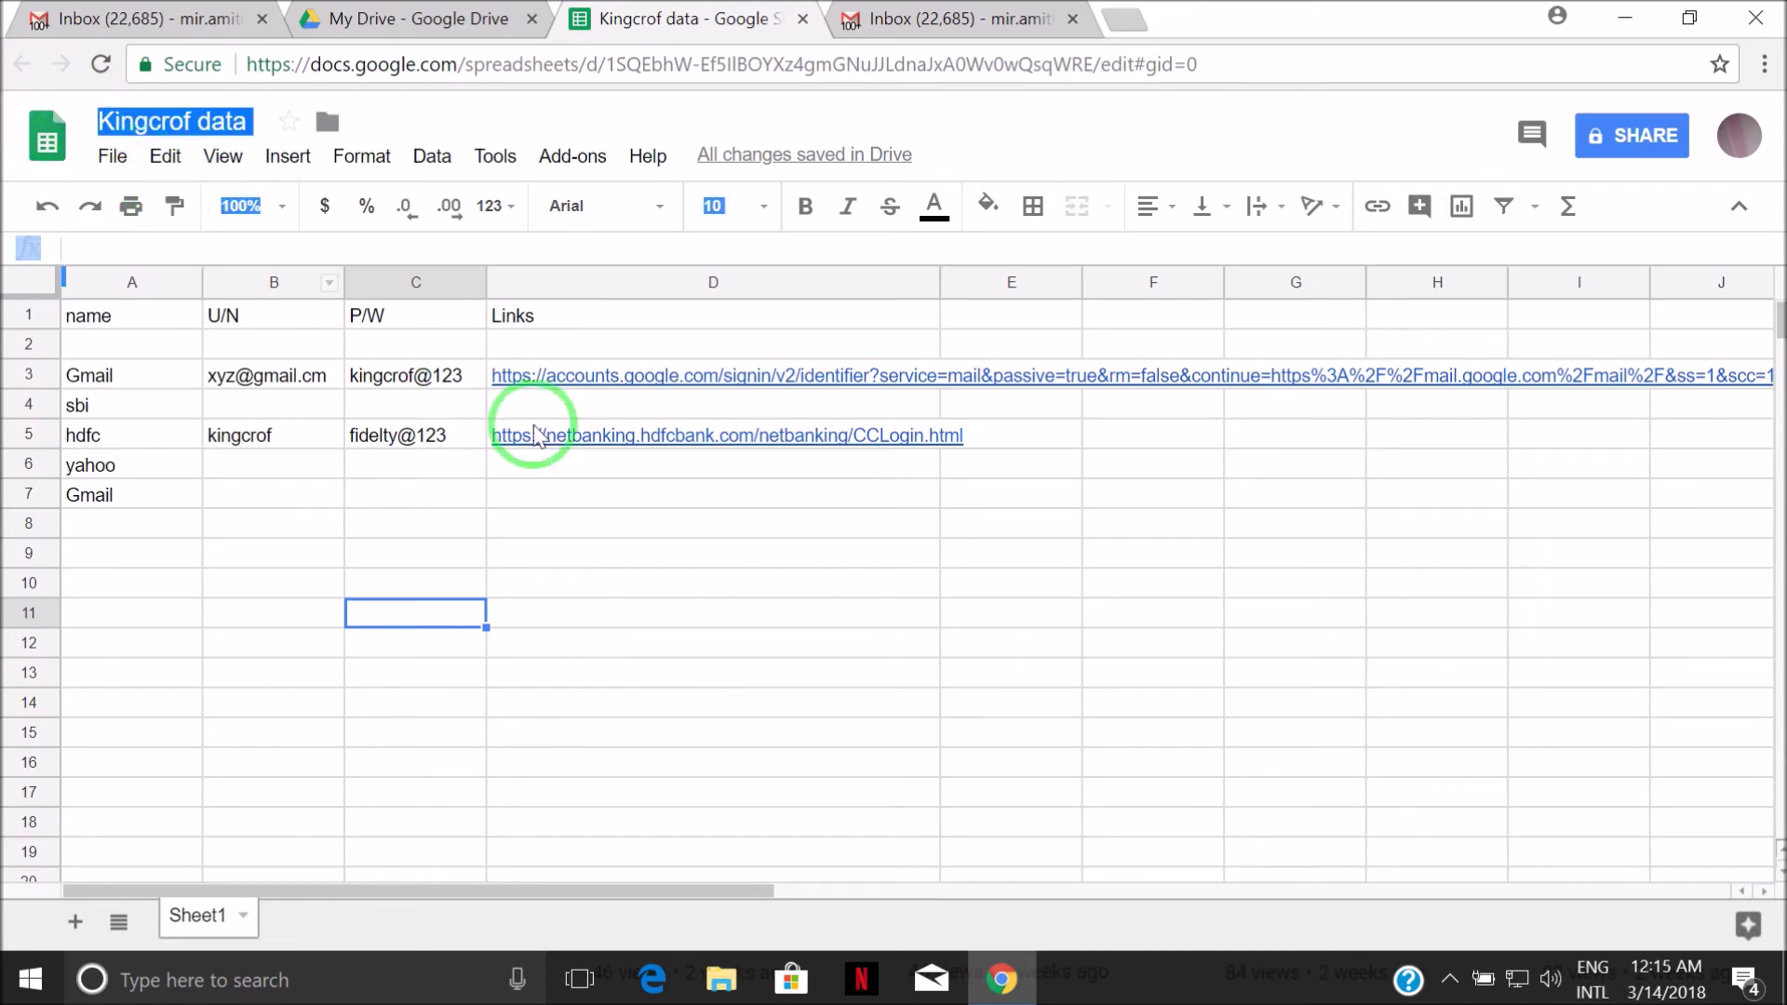
left_click(1201, 619)
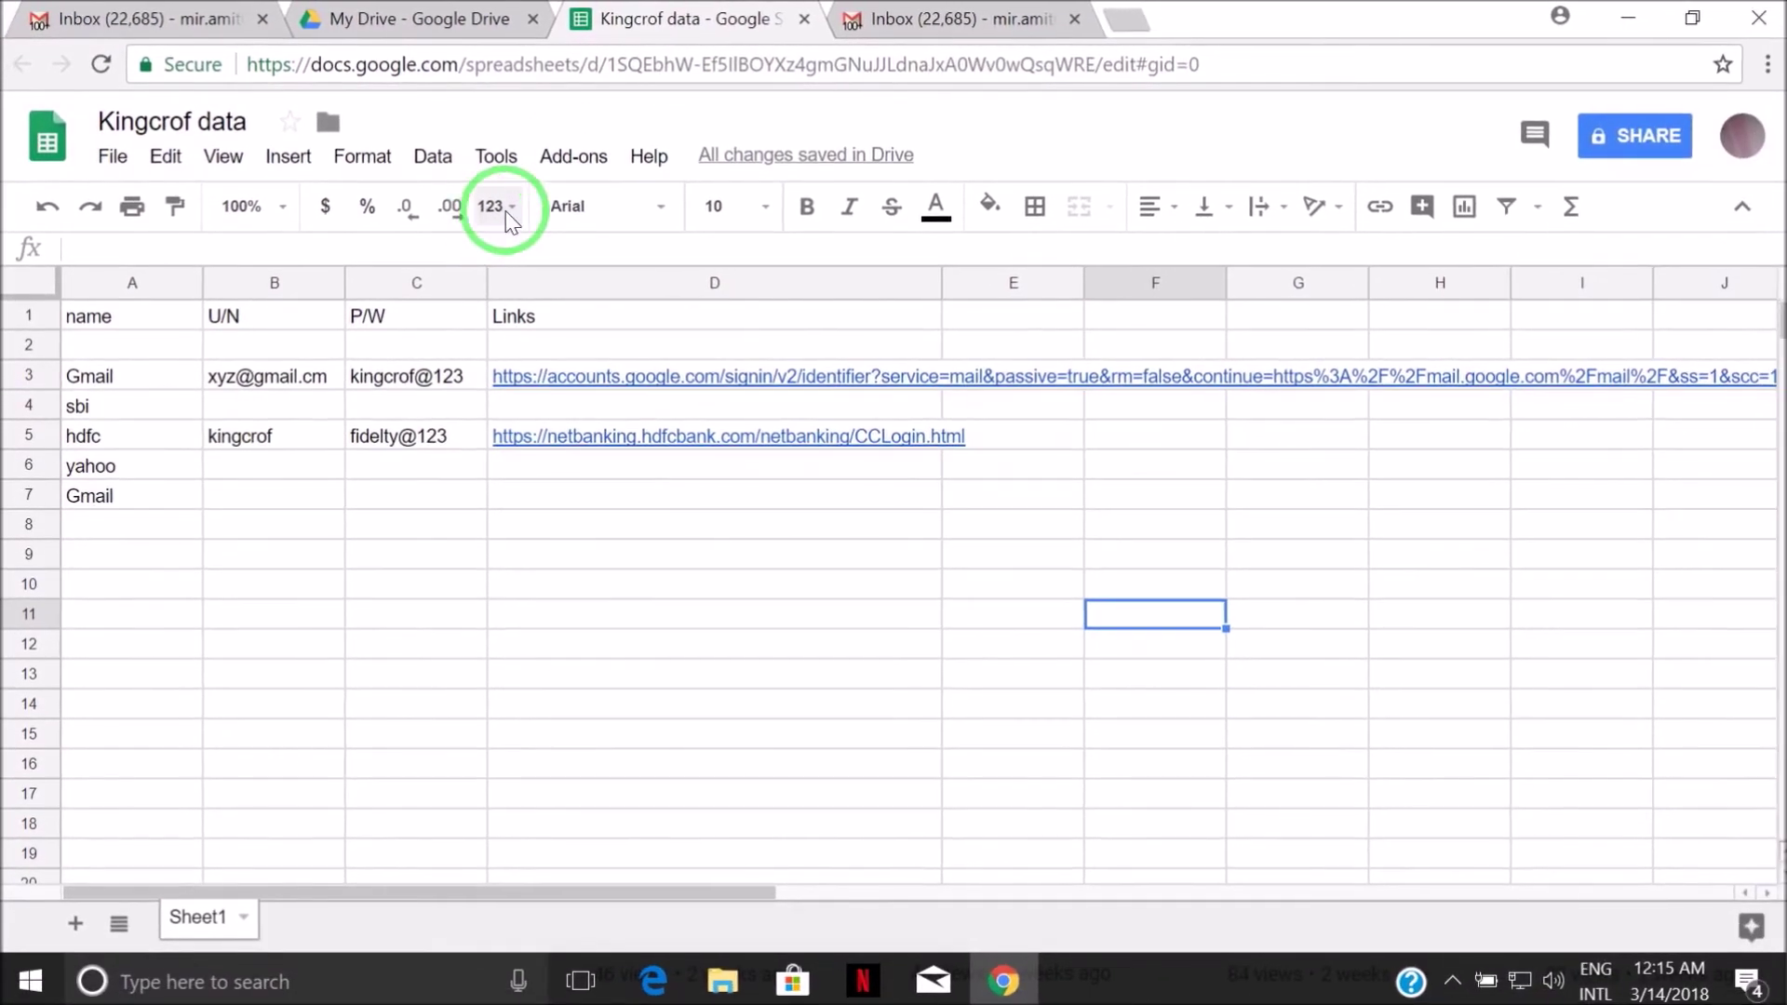
Close the Kingcrof data and My Drive tabs, returning to the Gmail inbox
left_click(803, 19)
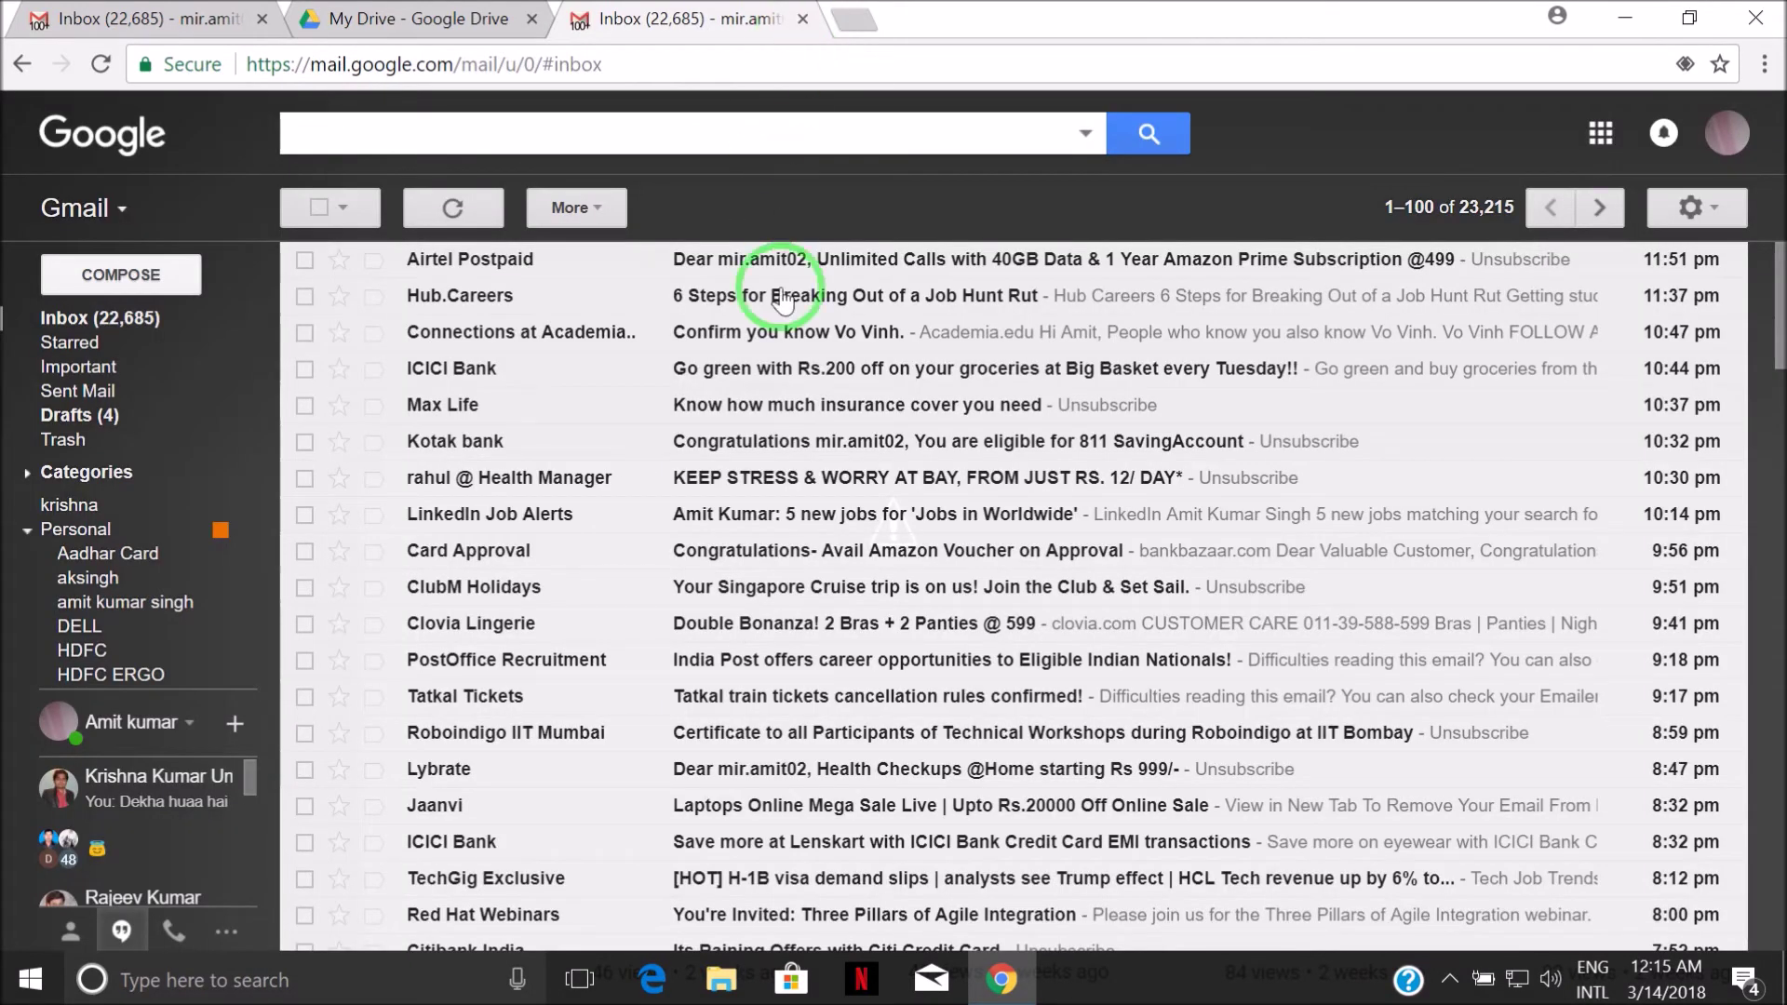
left_click(420, 11)
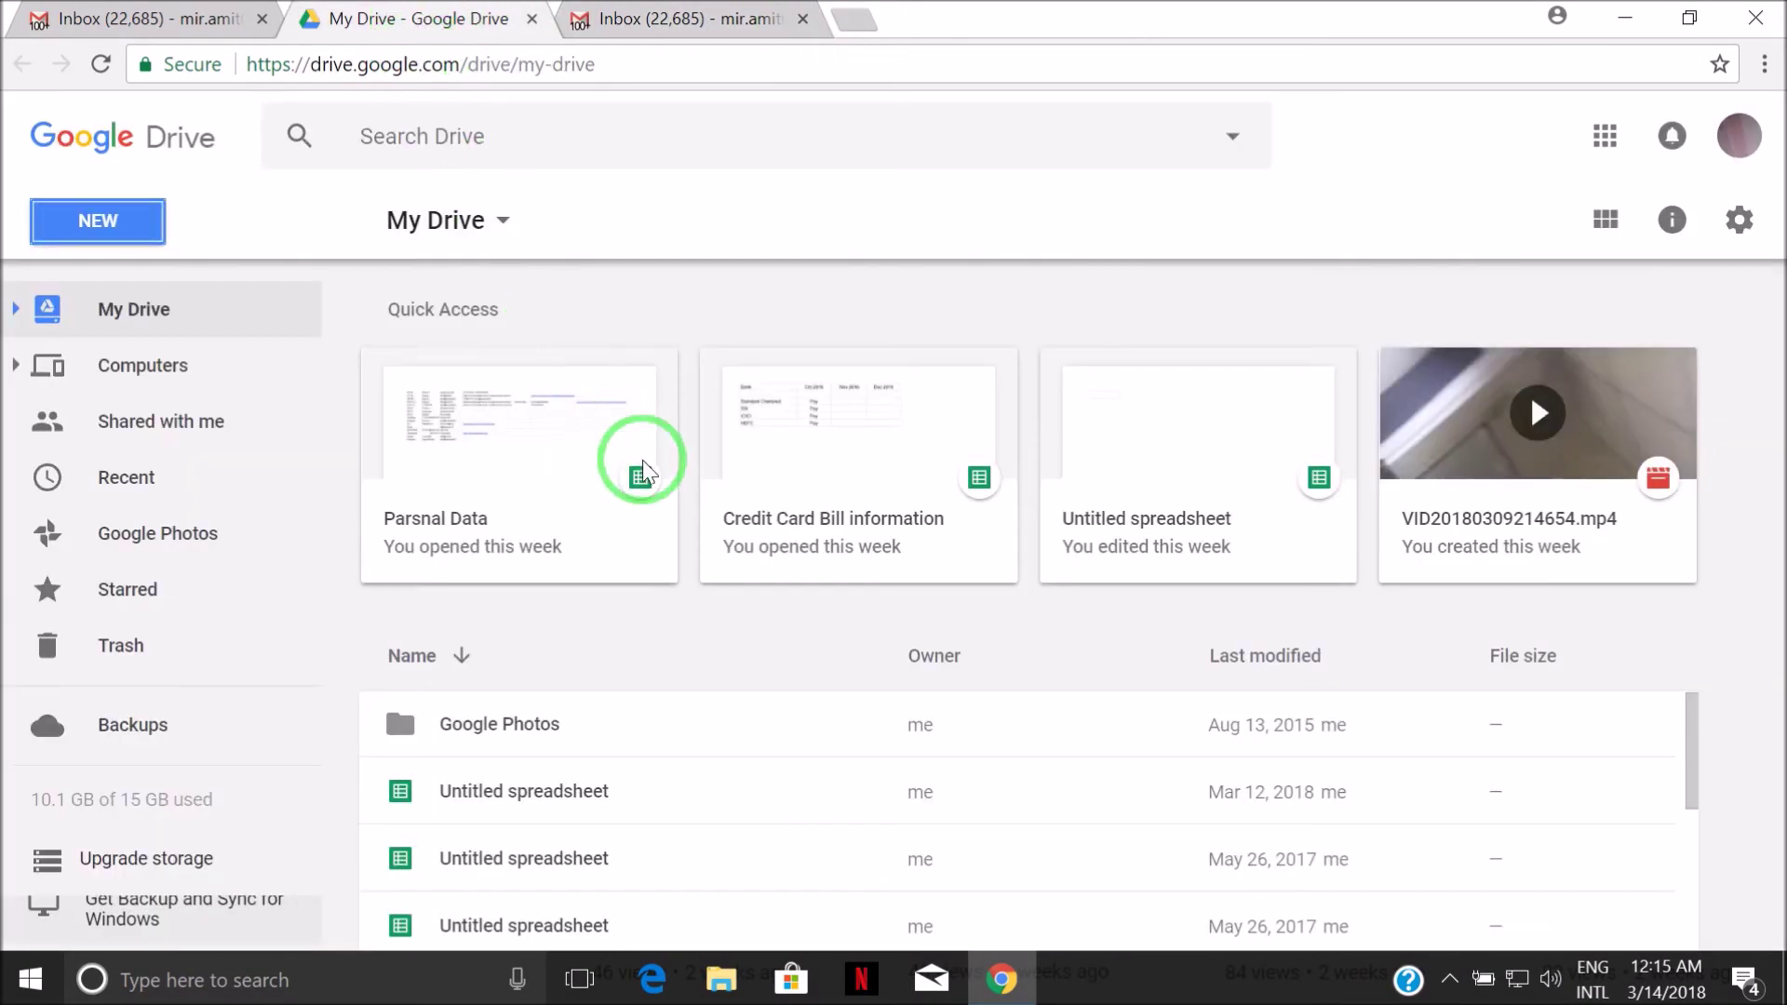
left_click(532, 19)
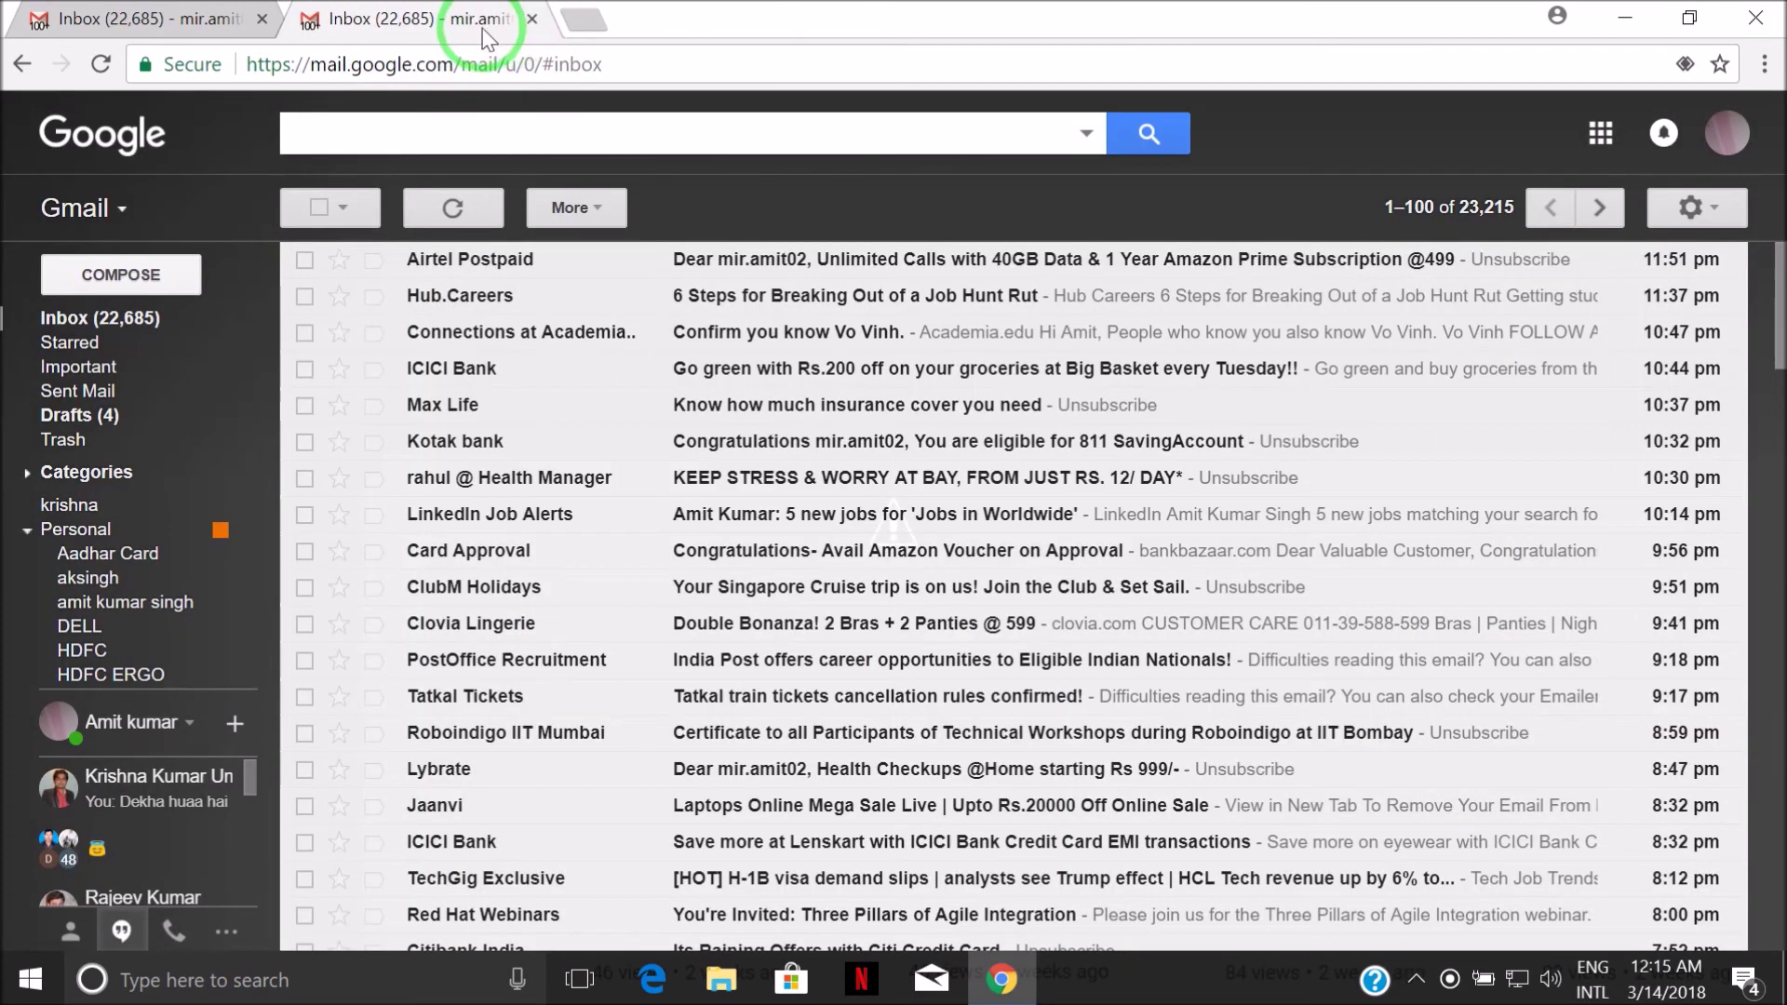
left_click(163, 23)
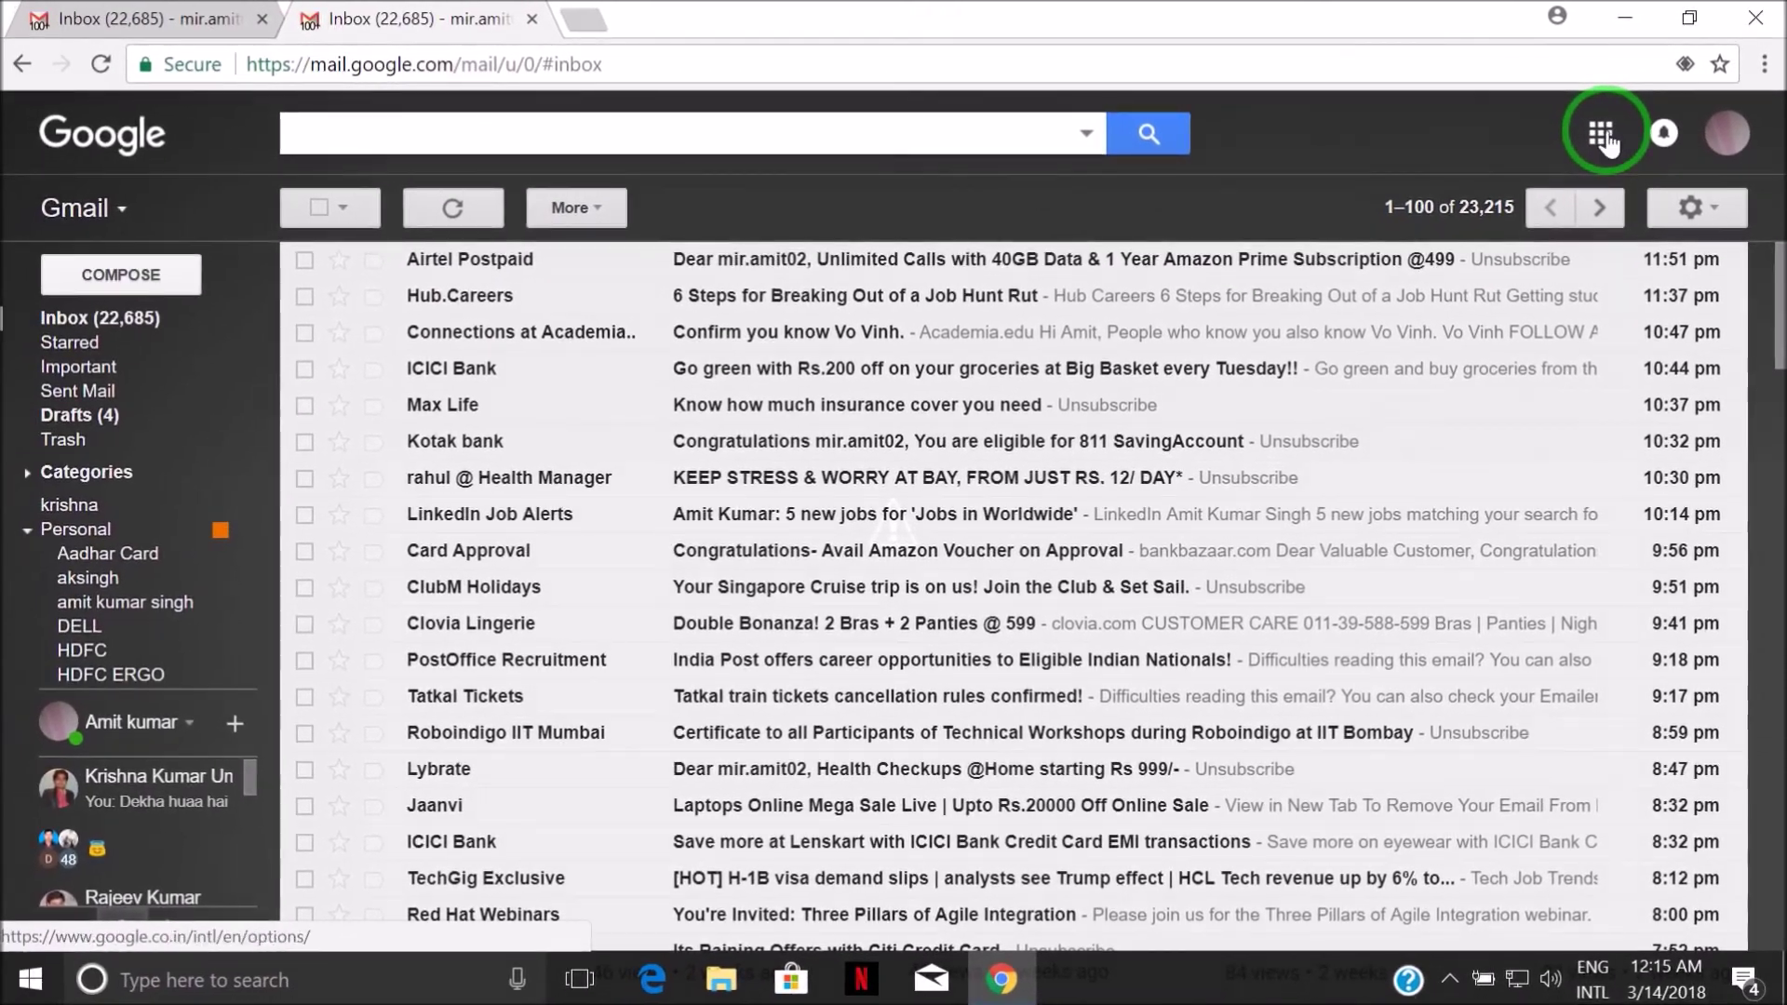
Launch Google Drive from Gmail's apps grid and reopen Kingcrof data from Quick Access
left_click(1603, 135)
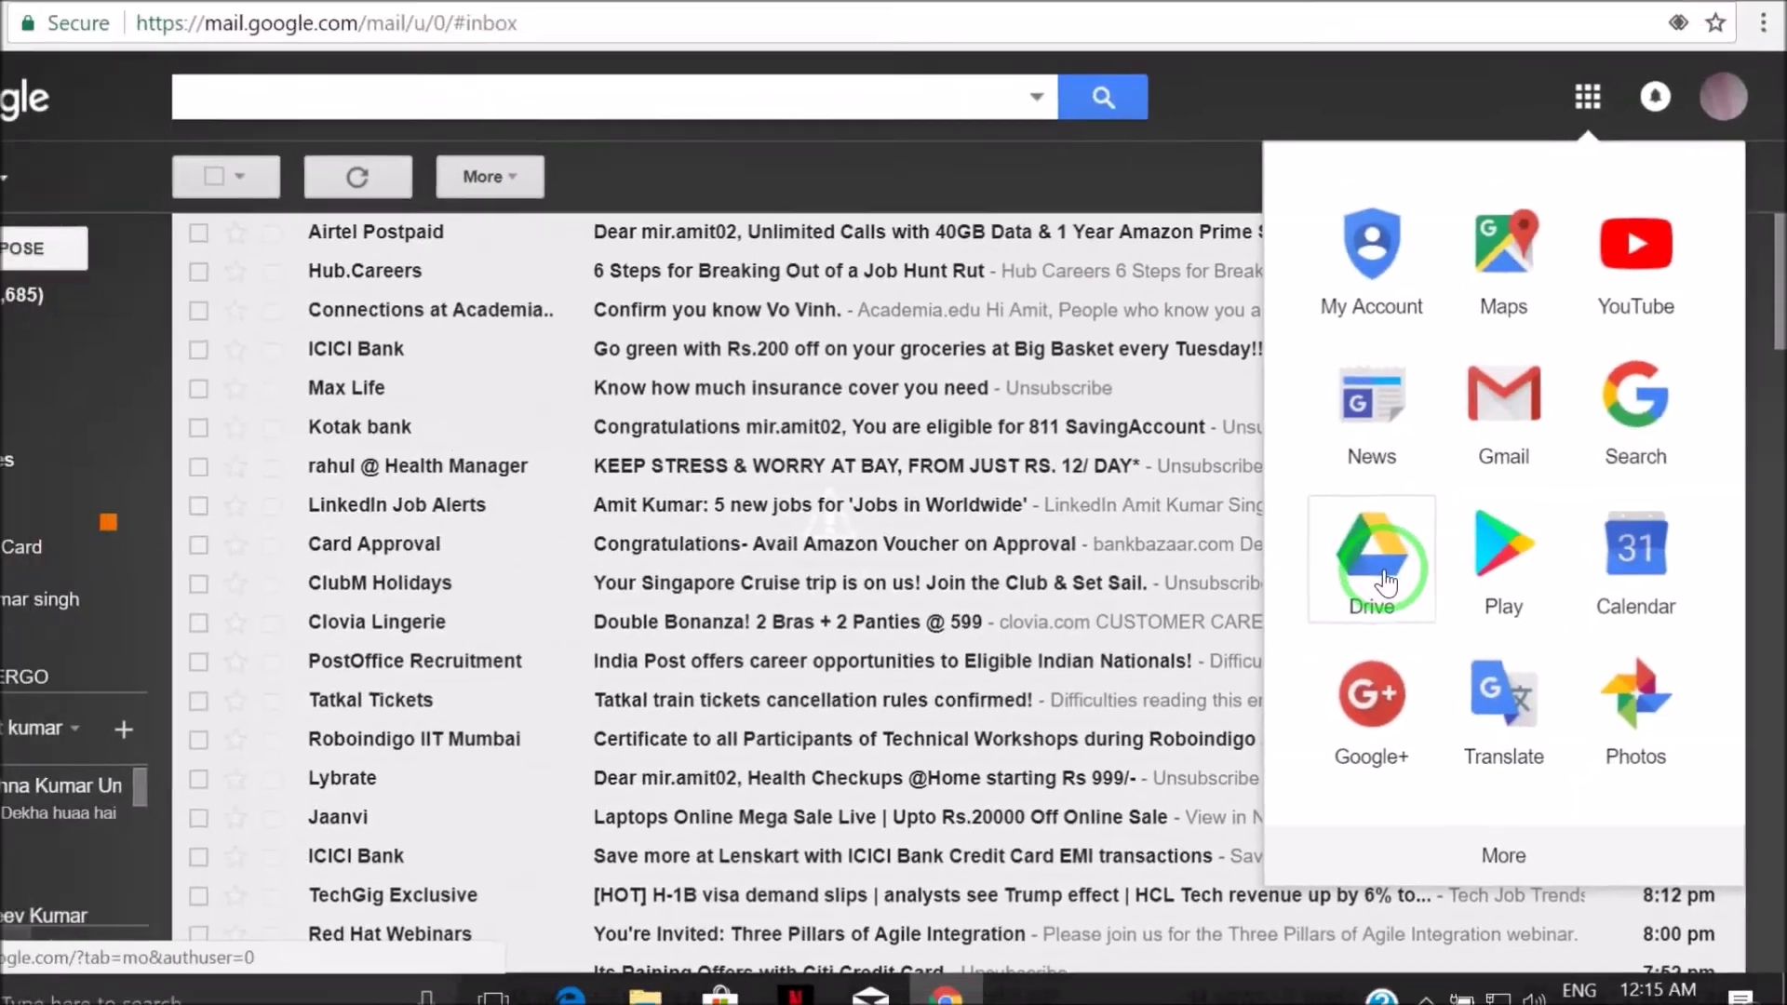
left_click(1386, 583)
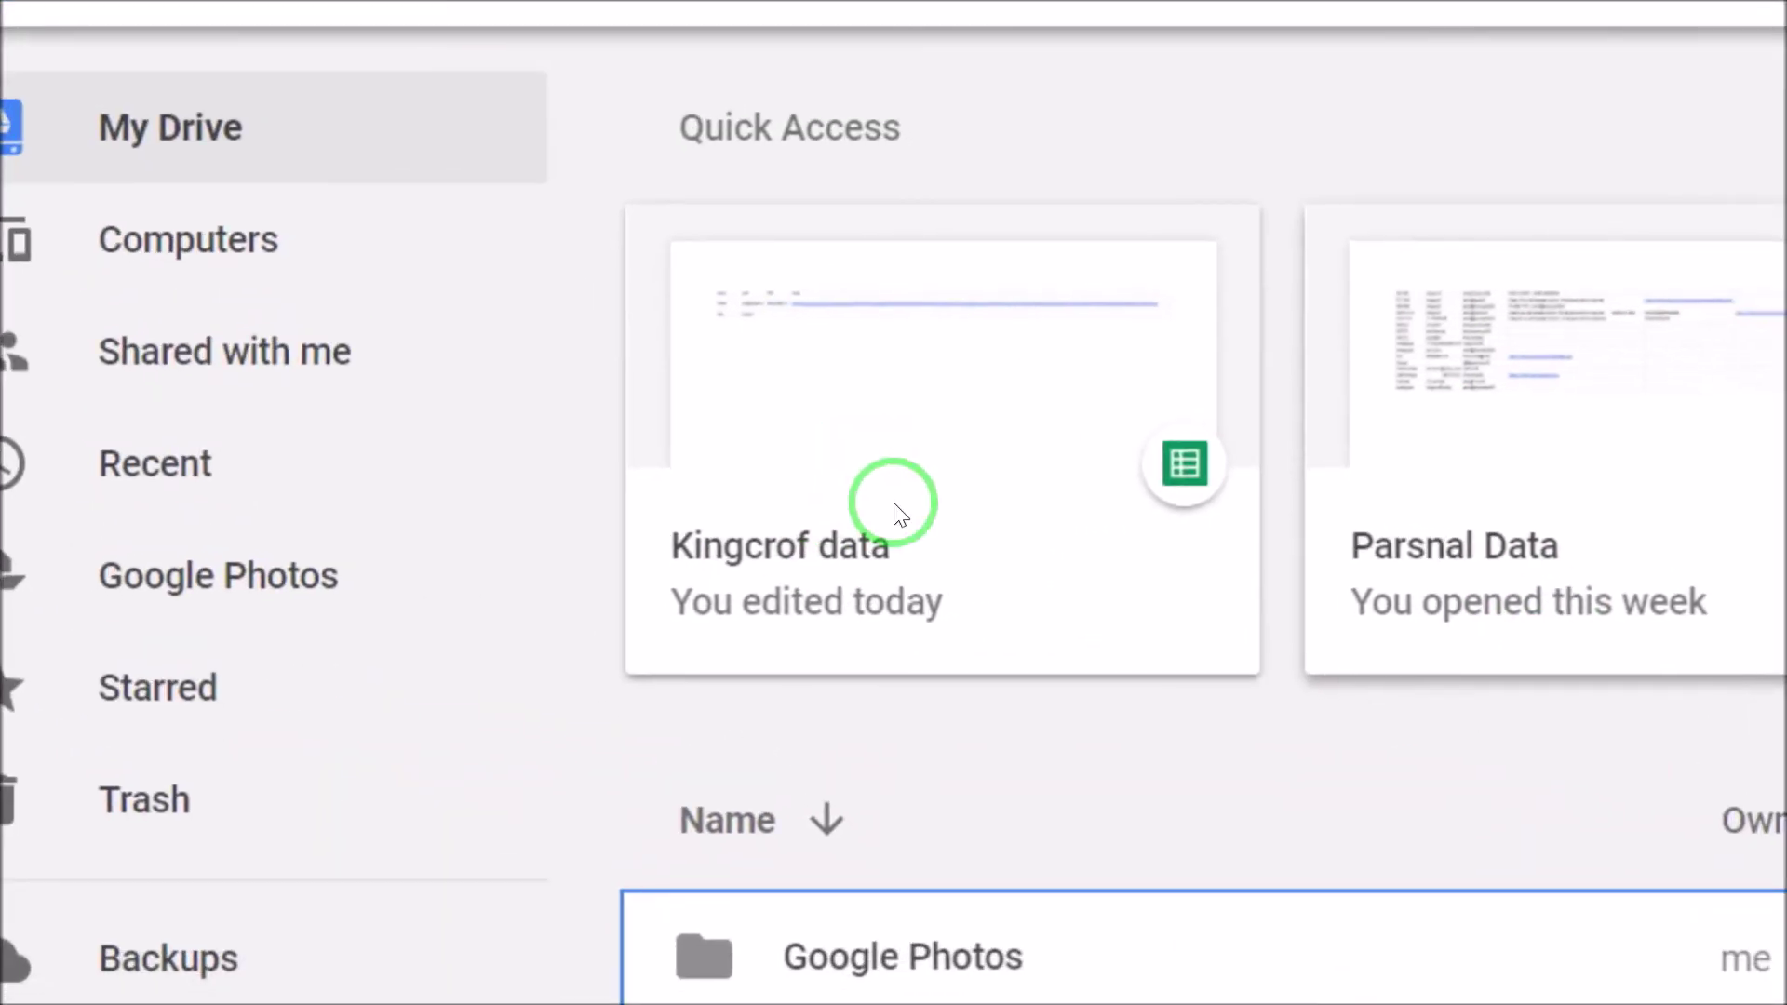
double_click(889, 507)
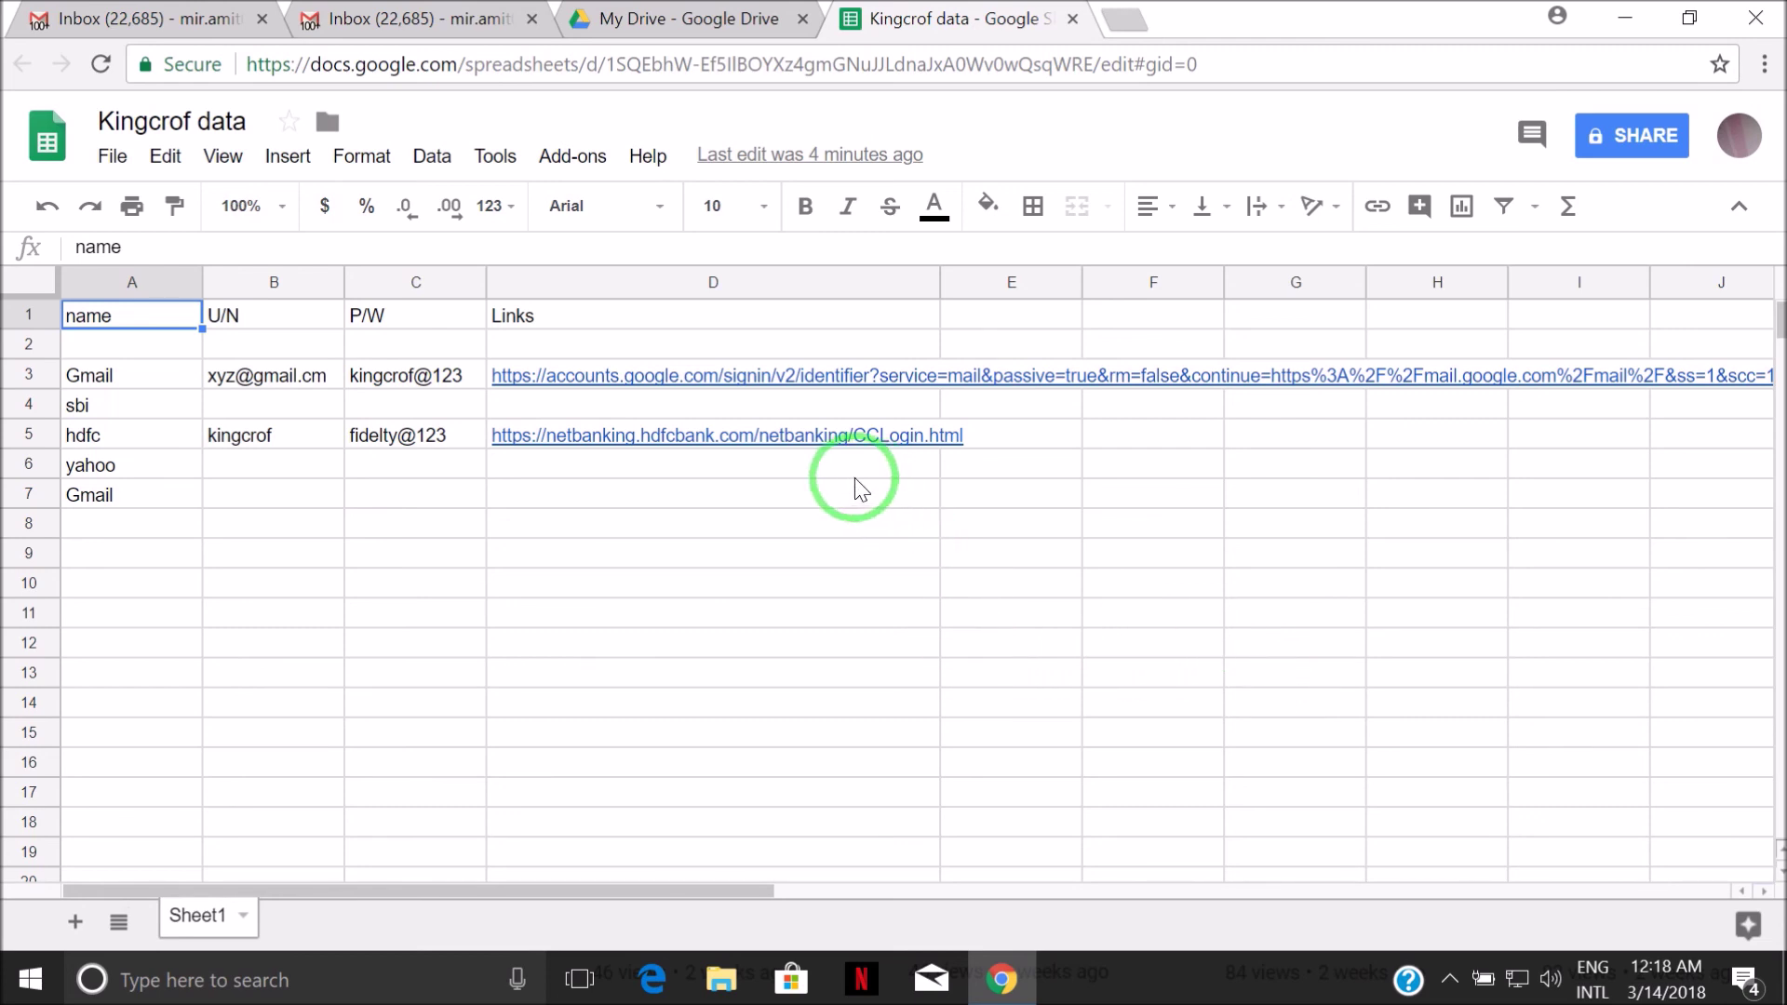
Minimize the Chrome window showing the Kingcrof data spreadsheet
left_click(1627, 18)
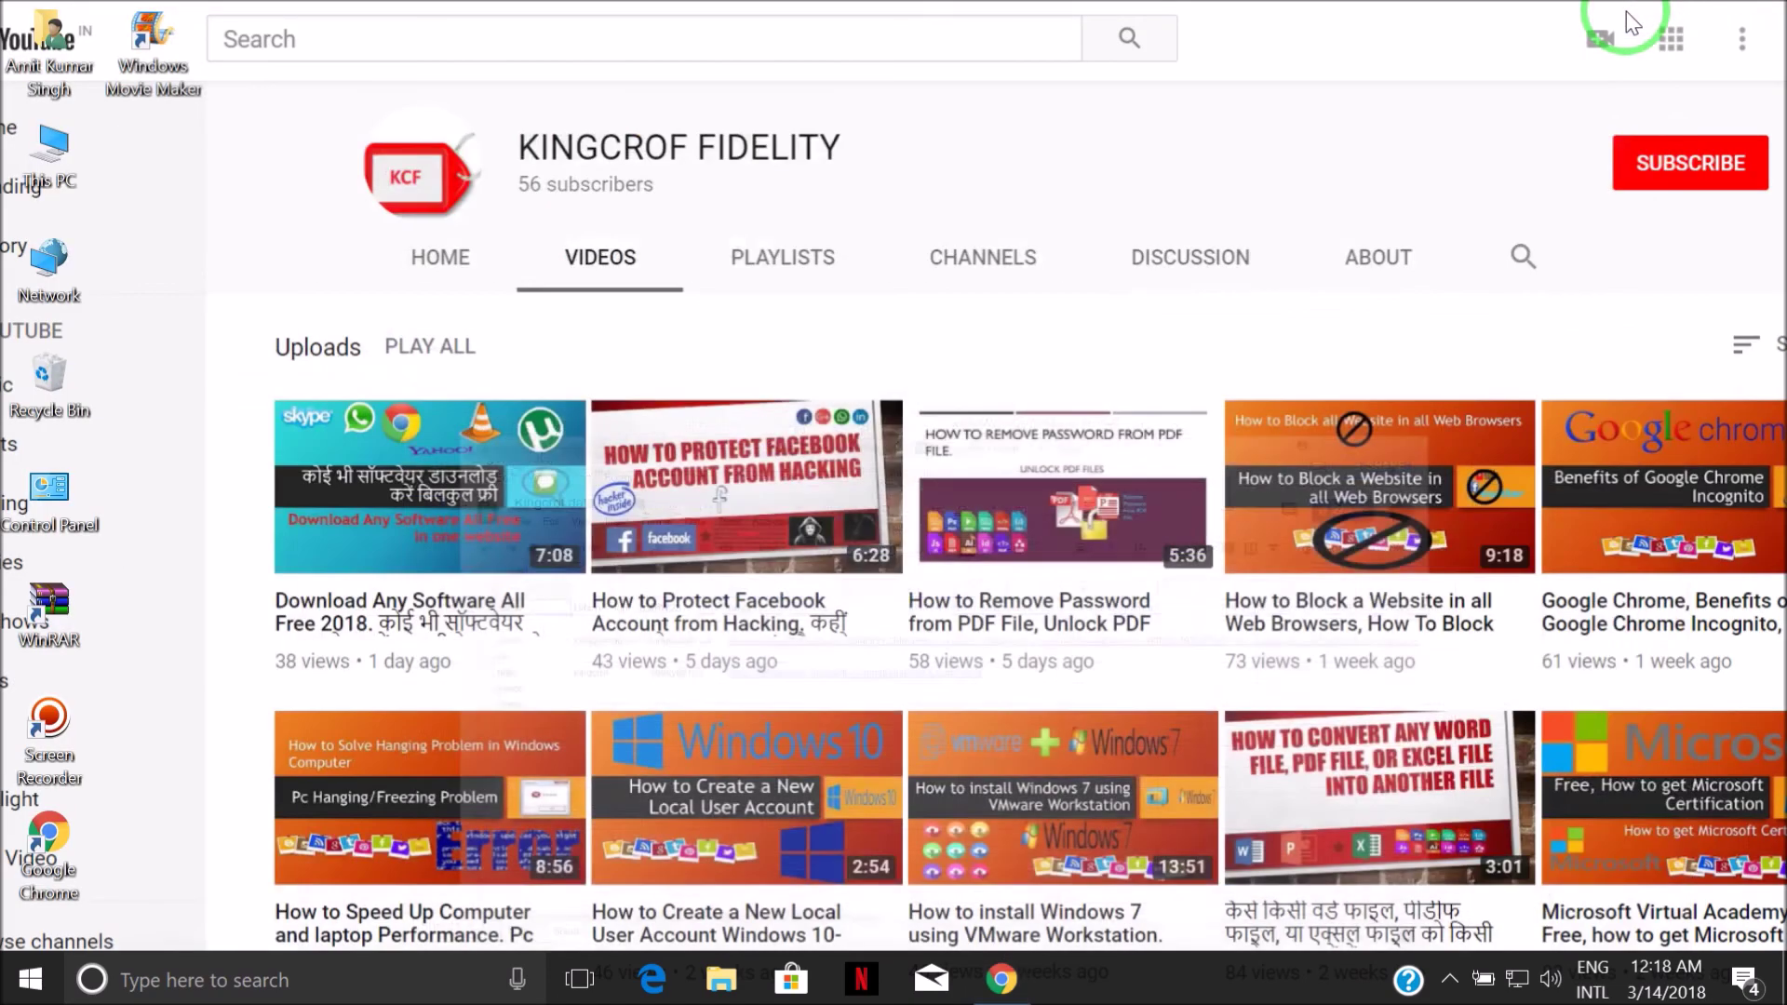